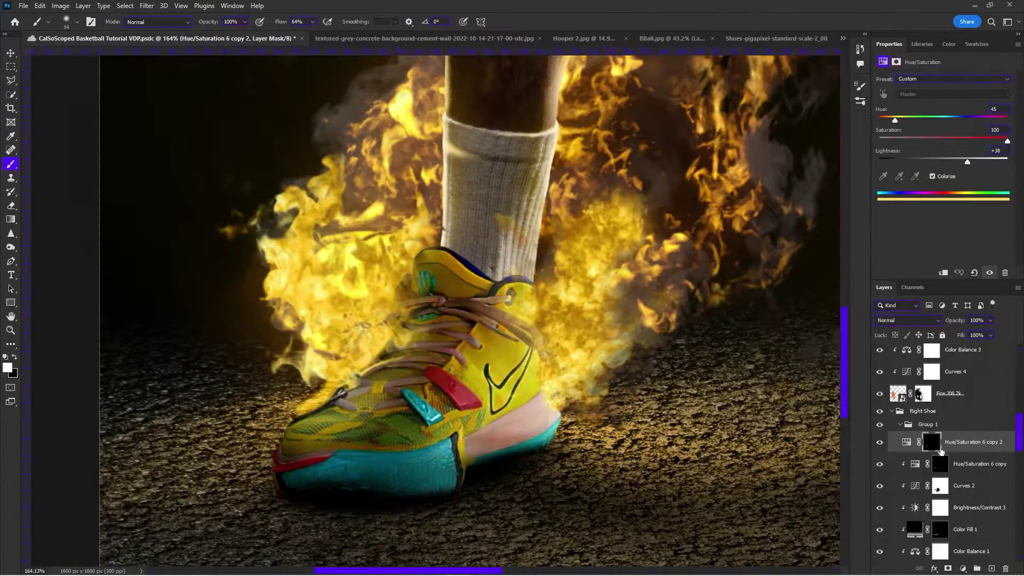
# Clip the colorized Hue/Saturation 6 copy 2 layer to the right shoe group
pyautogui.keyDown('alt'); pyautogui.click(940, 452); pyautogui.keyUp('alt')
pyautogui.keyDown('shift'); pyautogui.click(940, 442); pyautogui.keyUp('shift')
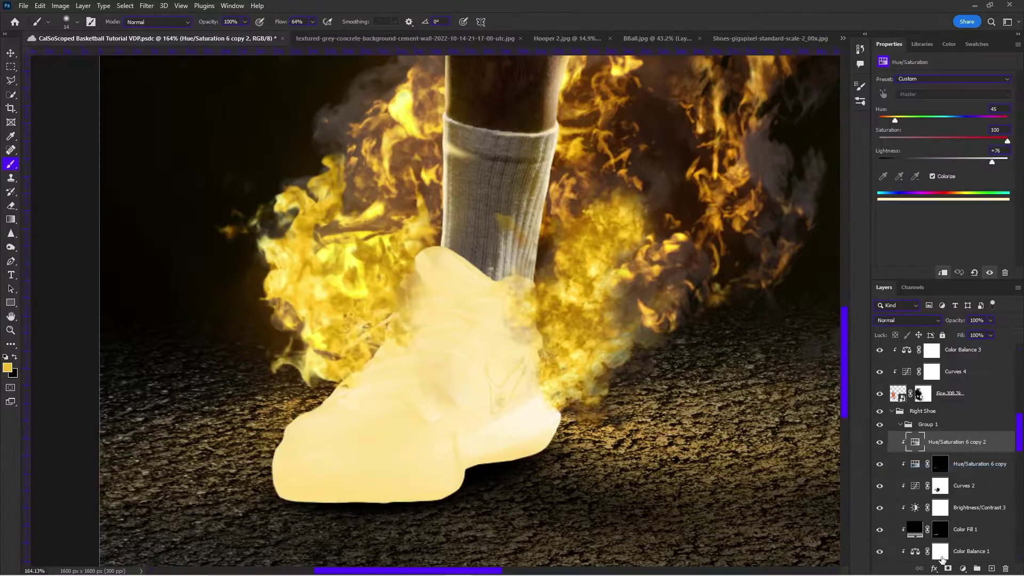
pyautogui.keyDown('shift'); pyautogui.click(941, 443); pyautogui.keyUp('shift')
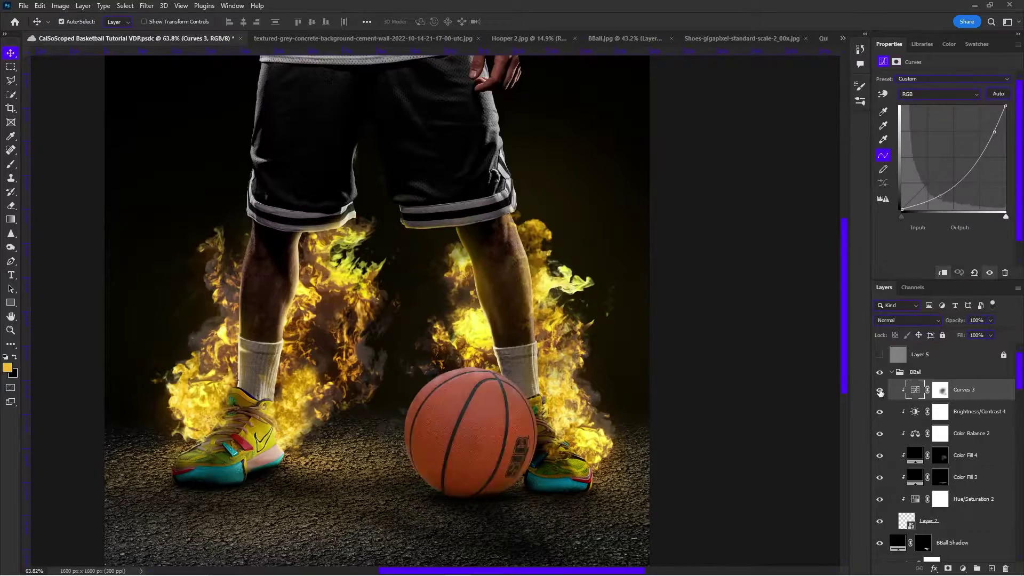
# Drag the Curves 3 points to darken the basketball's shadows and fine-tune the upper point
pyautogui.moveTo(940, 196); pyautogui.dragTo(941, 203)
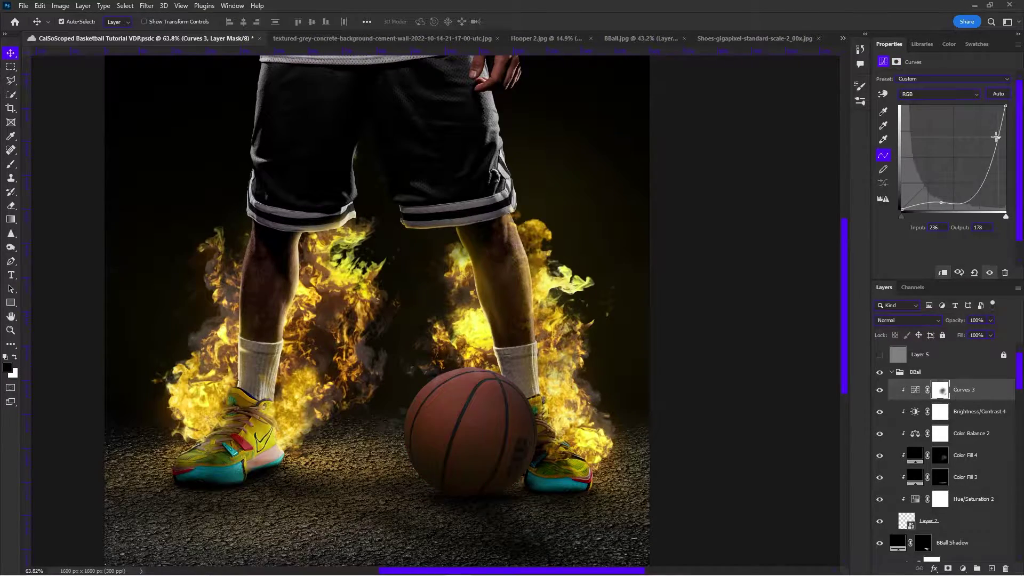
pyautogui.moveTo(994, 132); pyautogui.dragTo(995, 135)
pyautogui.scroll(3, 469, 434)
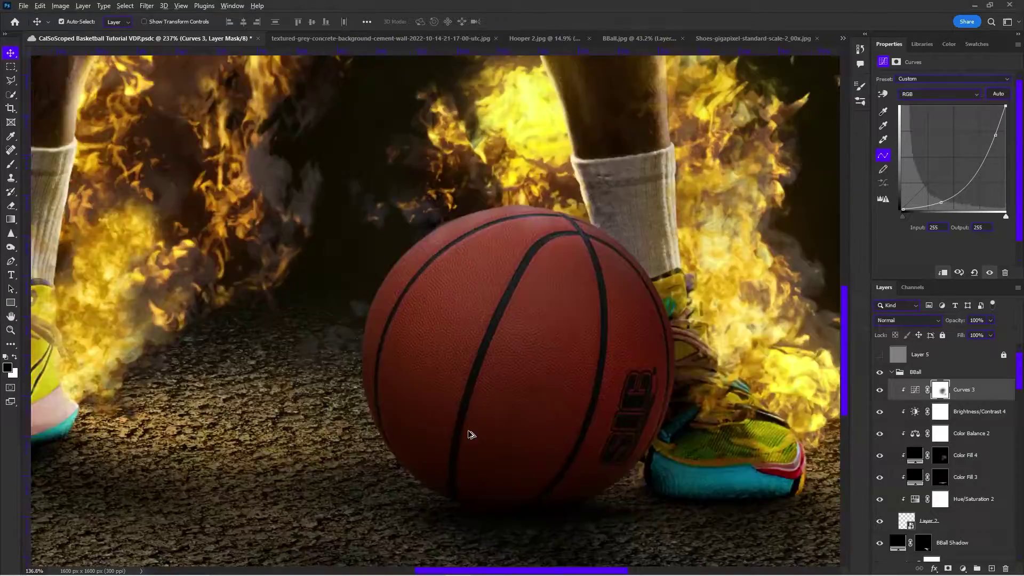
pyautogui.scroll(-2, 469, 274)
pyautogui.scroll(4, 423, 282)
pyautogui.scroll(-4, 533, 364)
pyautogui.scroll(3, 535, 365)
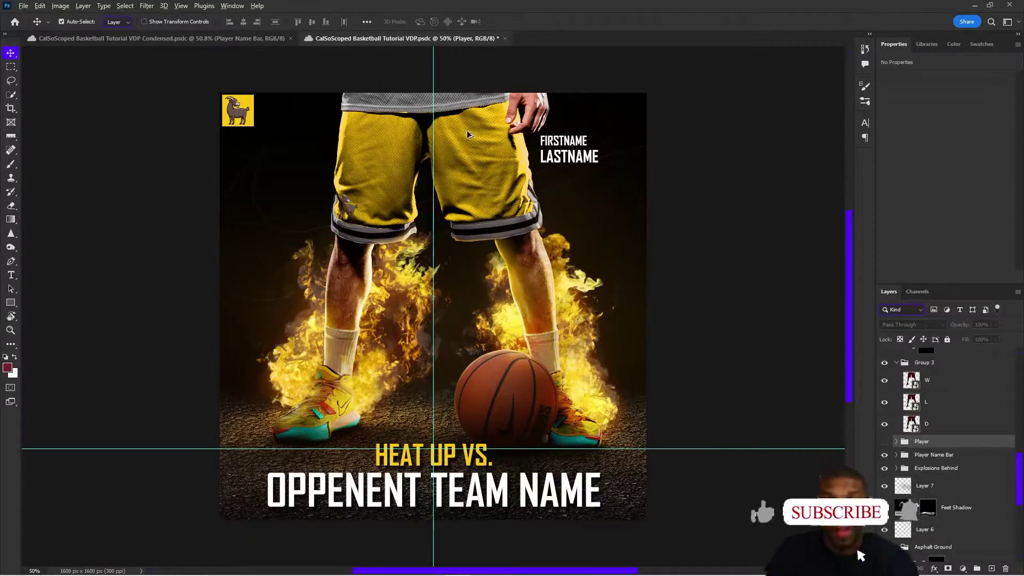
# Select the FIRSTNAME and then the LASTNAME text layers
pyautogui.scroll(1, 469, 130)
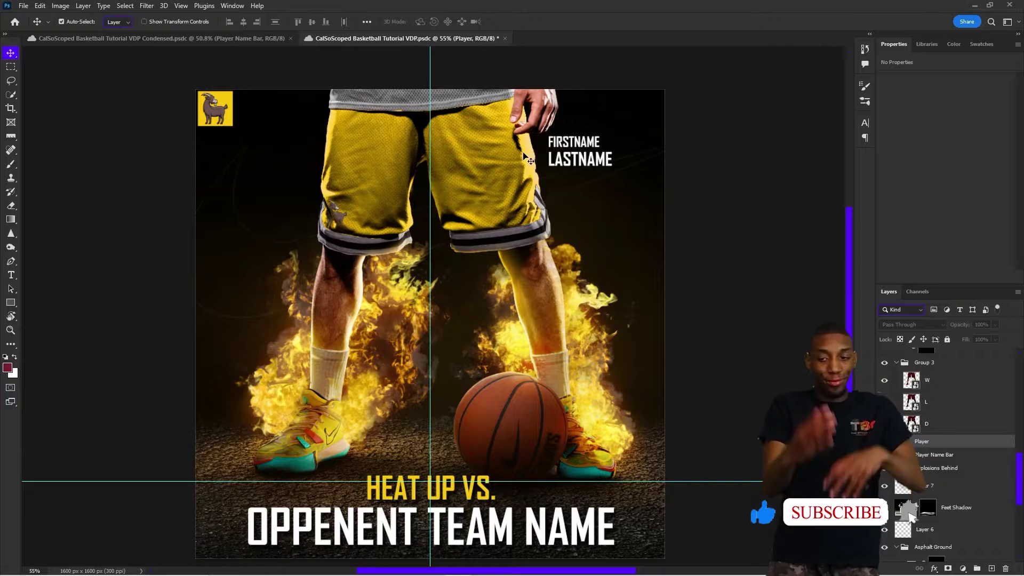
pyautogui.click(597, 140)
pyautogui.click(580, 159)
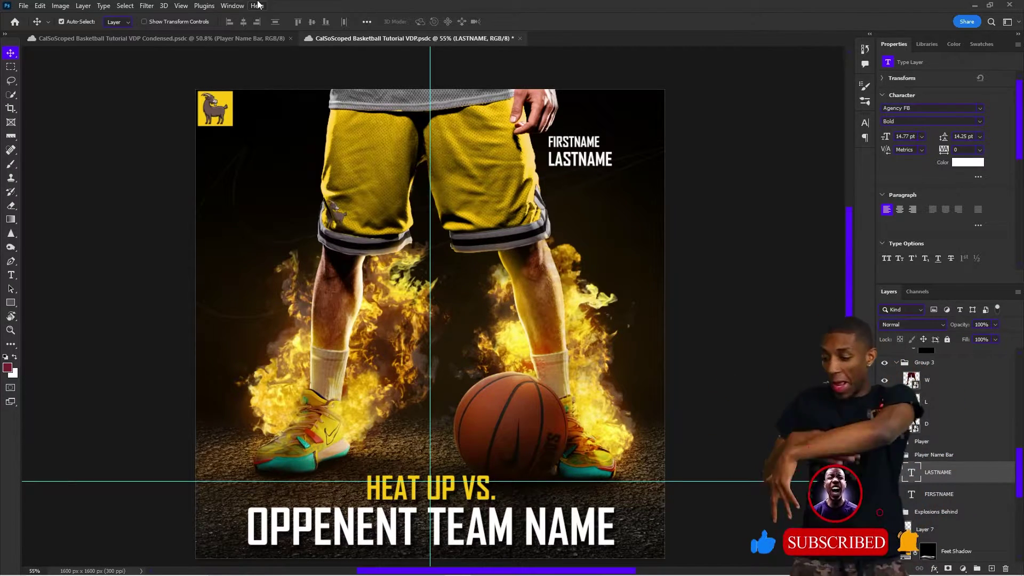
pyautogui.scroll(3, 462, 487)
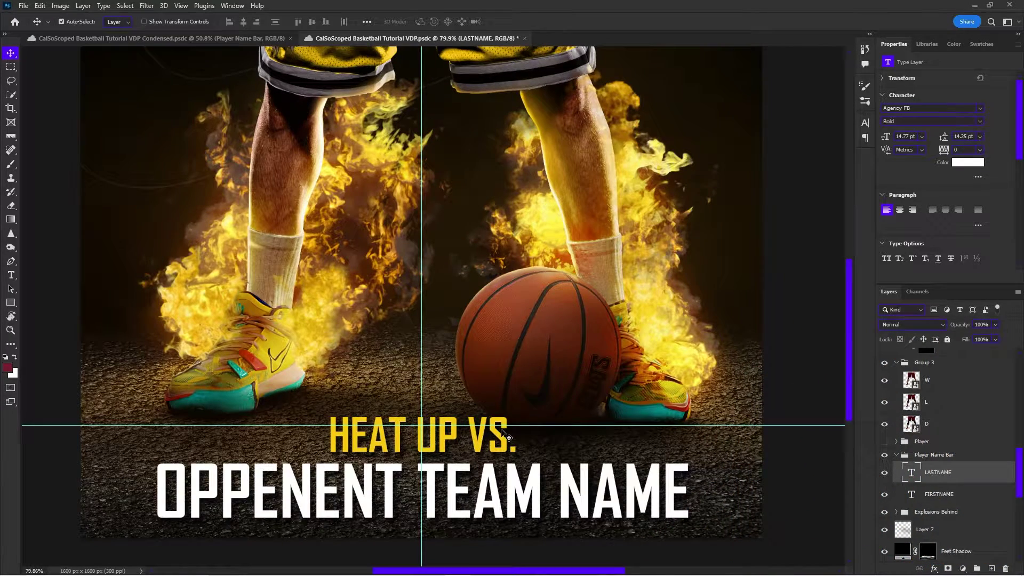
pyautogui.scroll(-1, 486, 364)
pyautogui.scroll(1, 292, 331)
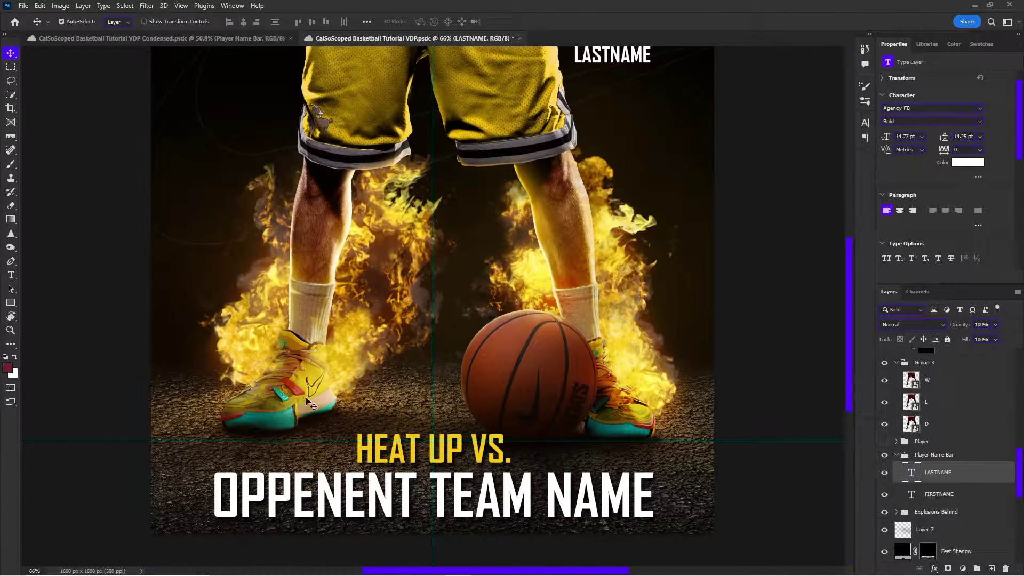
pyautogui.scroll(2, 376, 215)
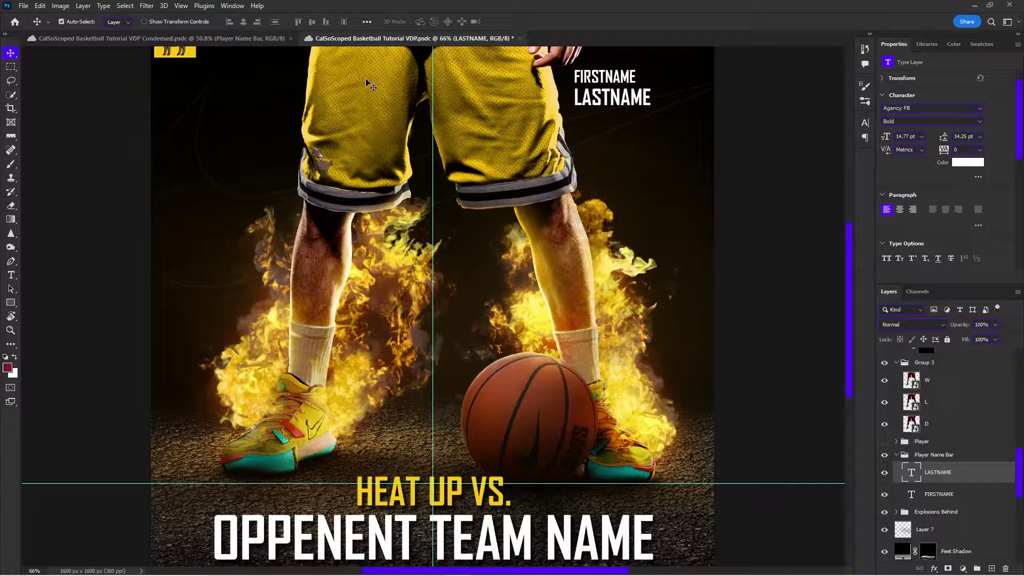
pyautogui.scroll(2, 384, 197)
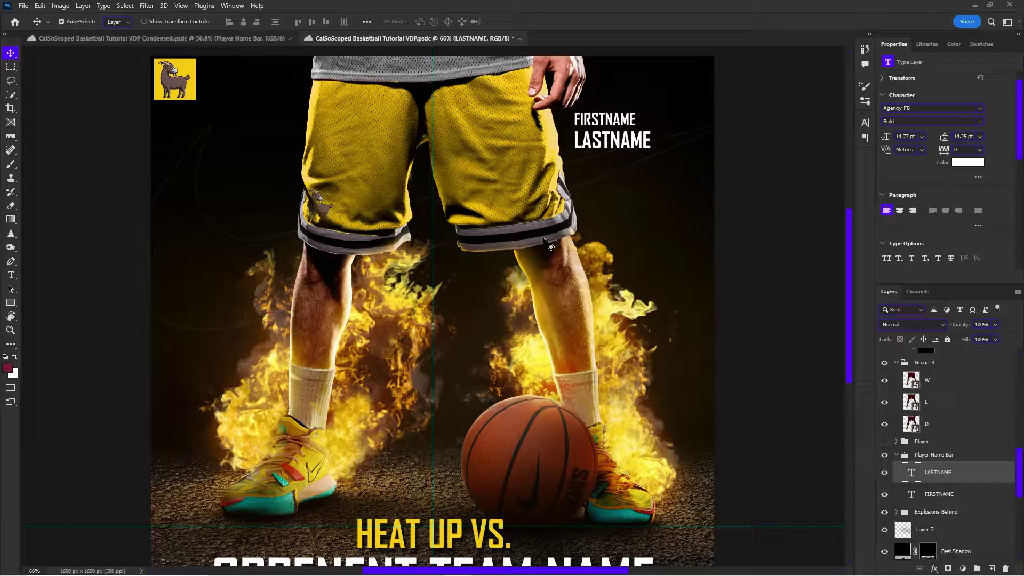
# Select the W smart object in Group 3 and compare the legs by toggling W and L
pyautogui.click(929, 382)
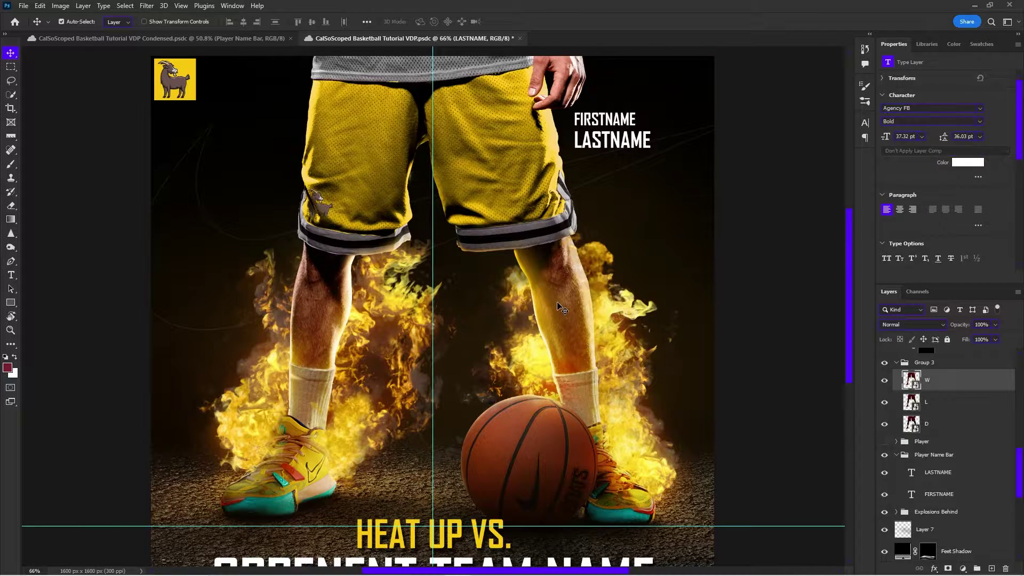
pyautogui.click(884, 381)
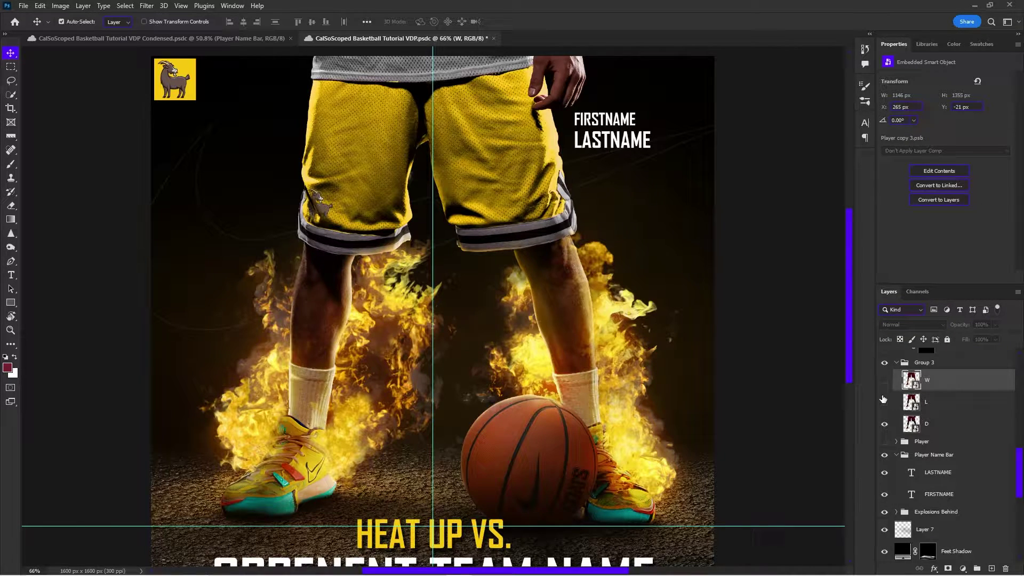
pyautogui.click(884, 401)
pyautogui.click(885, 402)
pyautogui.click(884, 381)
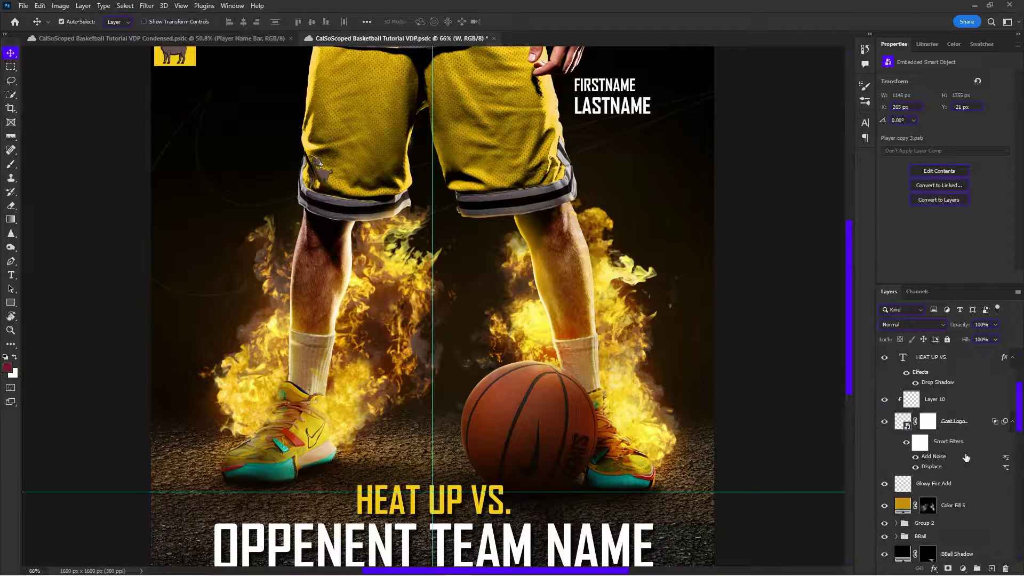
# Leave the W leg-glow layer visible and the L layer hidden
pyautogui.scroll(-5, 950, 448)
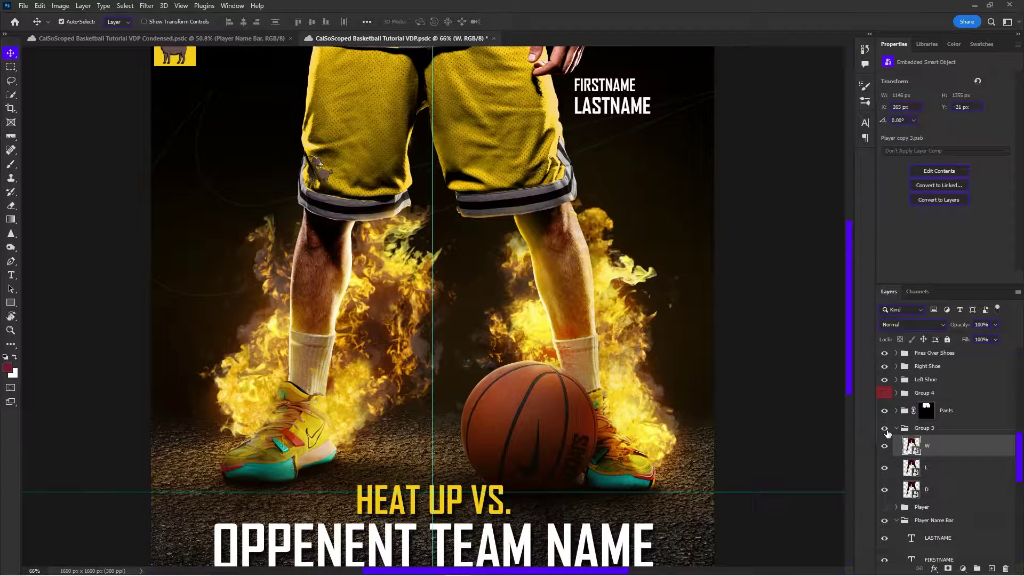
pyautogui.moveTo(883, 447)
pyautogui.mouseDown()
pyautogui.moveTo(884, 467)
pyautogui.moveTo(887, 452)
pyautogui.mouseUp()
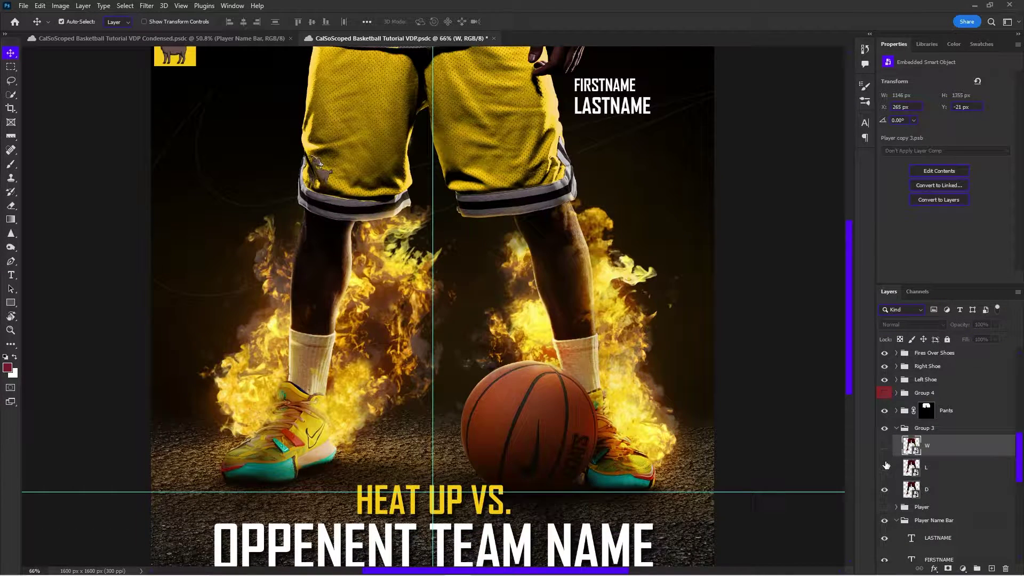
pyautogui.scroll(1, 457, 78)
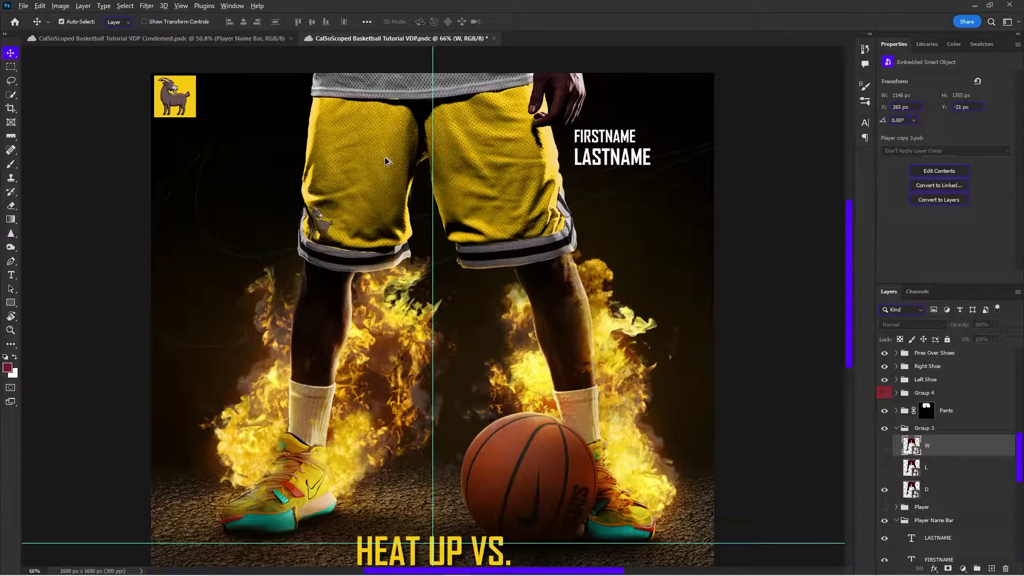
pyautogui.scroll(2, 533, 213)
pyautogui.scroll(-1, 592, 348)
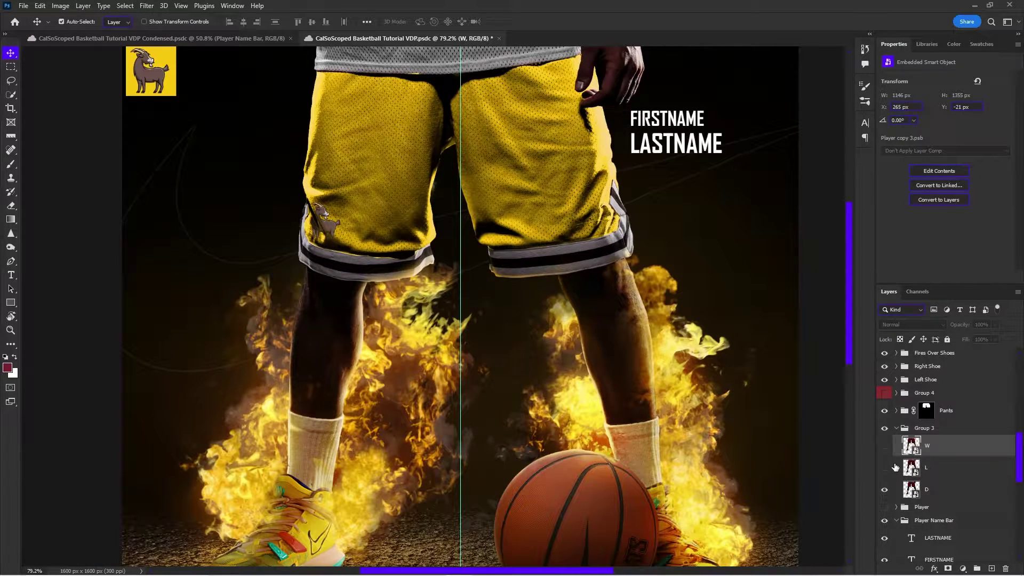
pyautogui.click(885, 448)
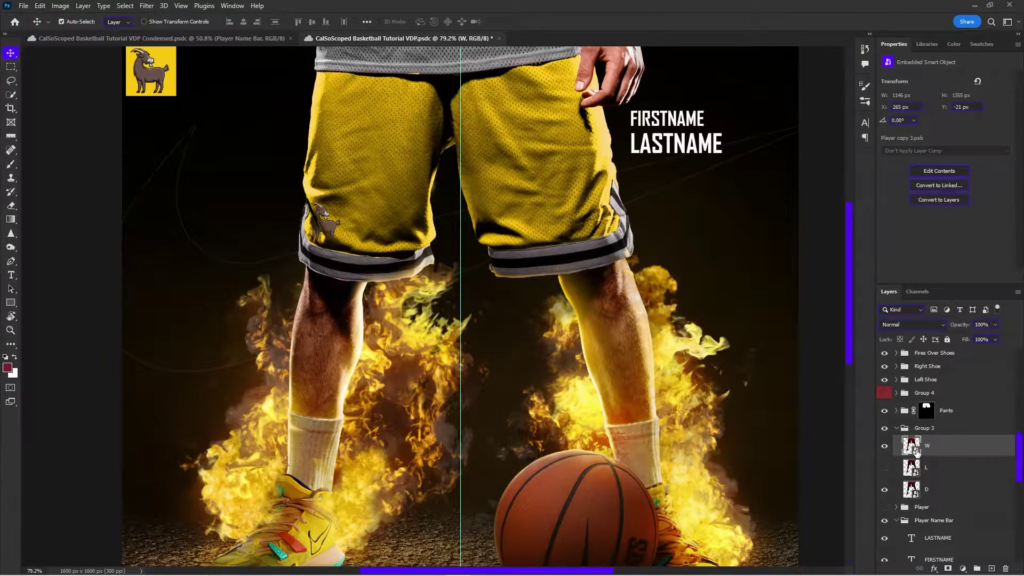
# Open the W smart object's contents and select the player photo layer
pyautogui.doubleClick(916, 450)
pyautogui.scroll(3, 580, 158)
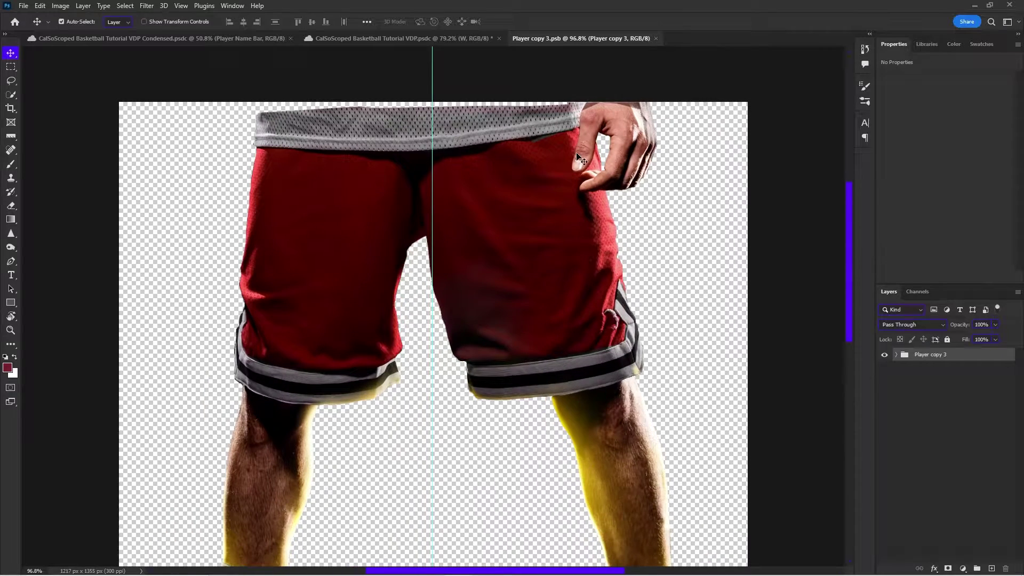
pyautogui.scroll(-2, 580, 158)
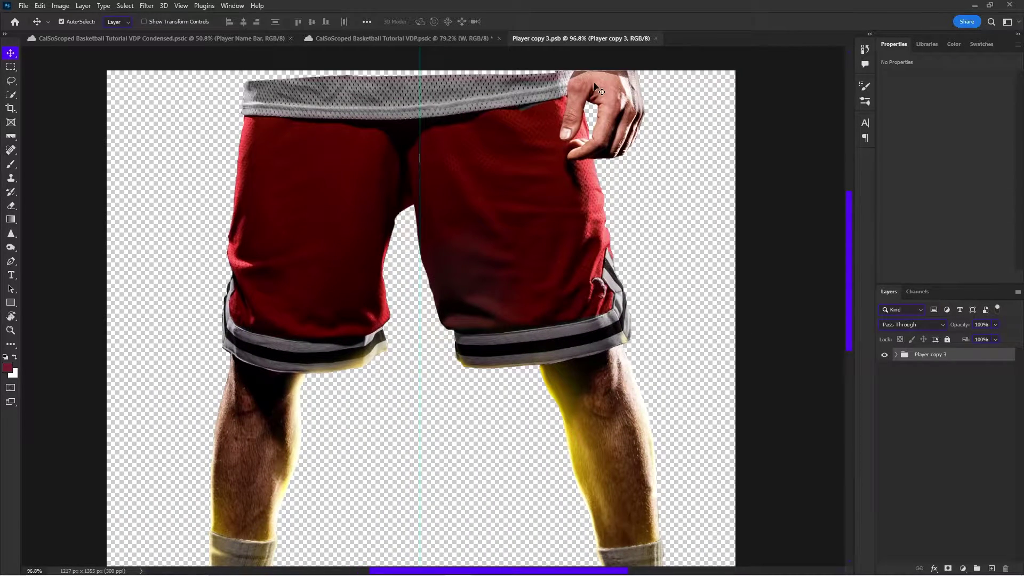
pyautogui.click(599, 89)
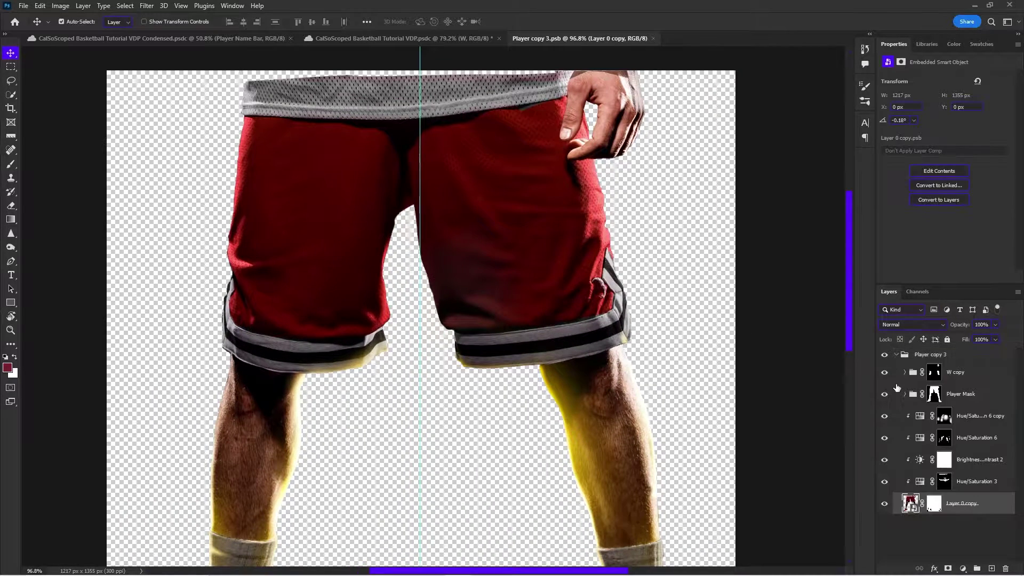
# Load the W copy group's mask as a selection
pyautogui.keyDown('ctrl'); pyautogui.click(935, 372); pyautogui.keyUp('ctrl')
pyautogui.scroll(5, 359, 233)
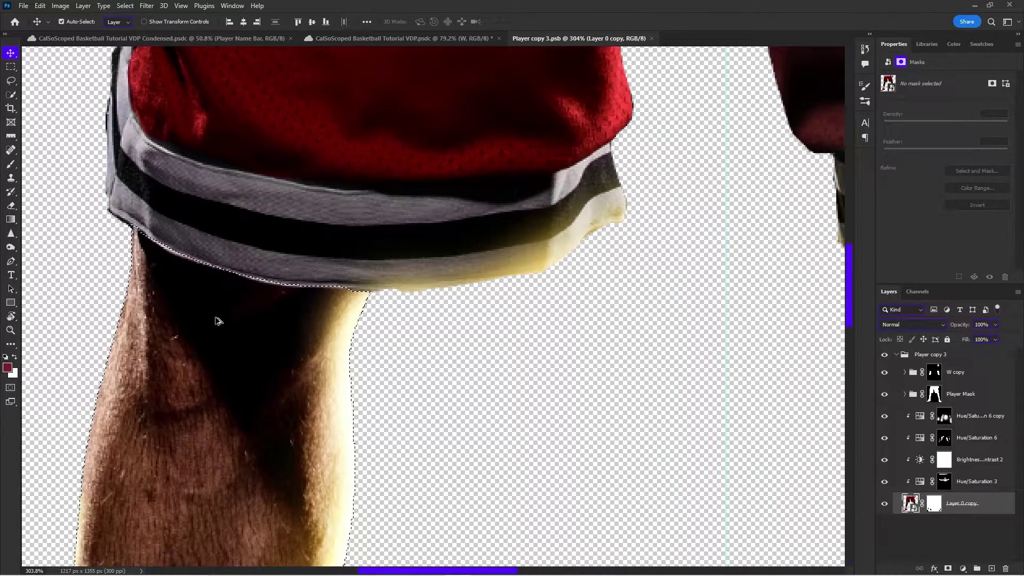
pyautogui.scroll(-4, 215, 320)
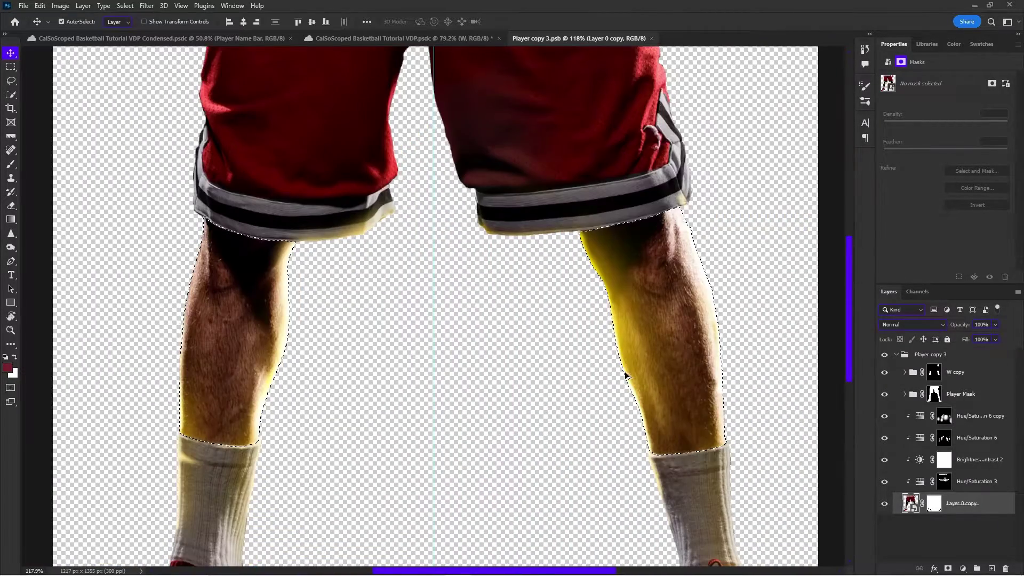
pyautogui.scroll(-2, 625, 371)
pyautogui.scroll(3, 517, 327)
pyautogui.scroll(1, 657, 191)
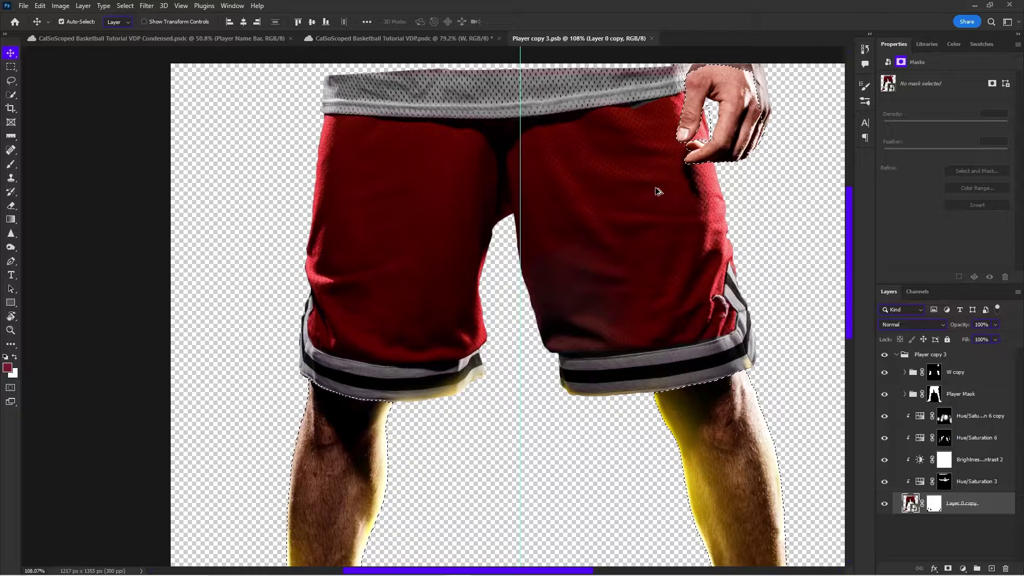
pyautogui.scroll(-2, 657, 191)
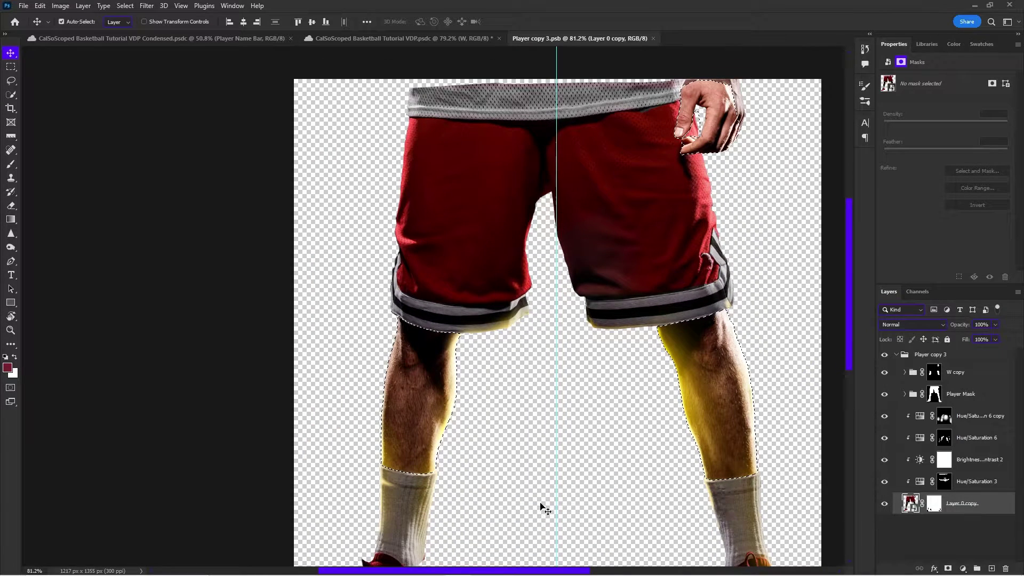
pyautogui.scroll(2, 637, 239)
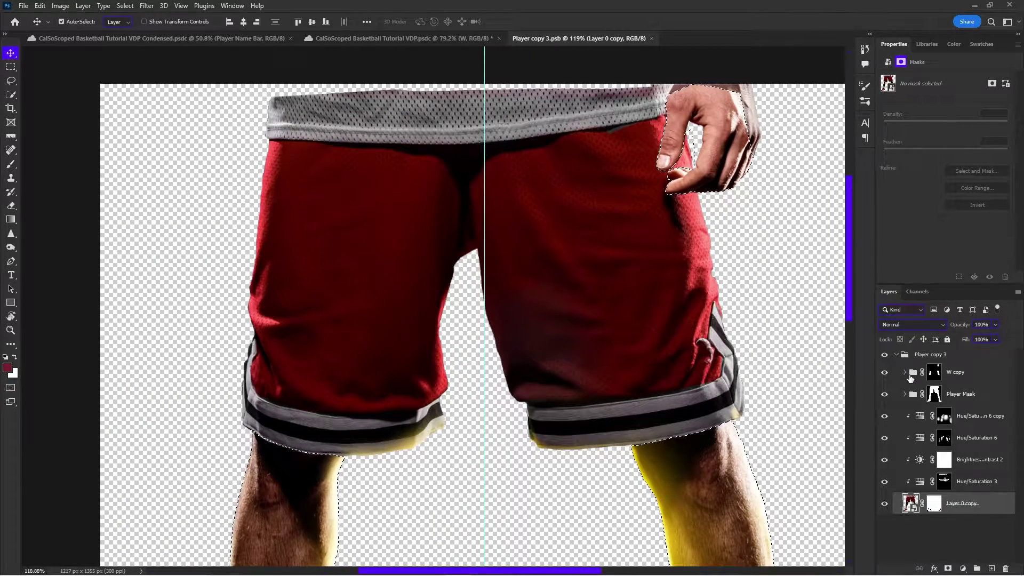
# Expand W copy, compare Curves 5 on and off, and clear the selection
pyautogui.click(906, 373)
pyautogui.click(884, 394)
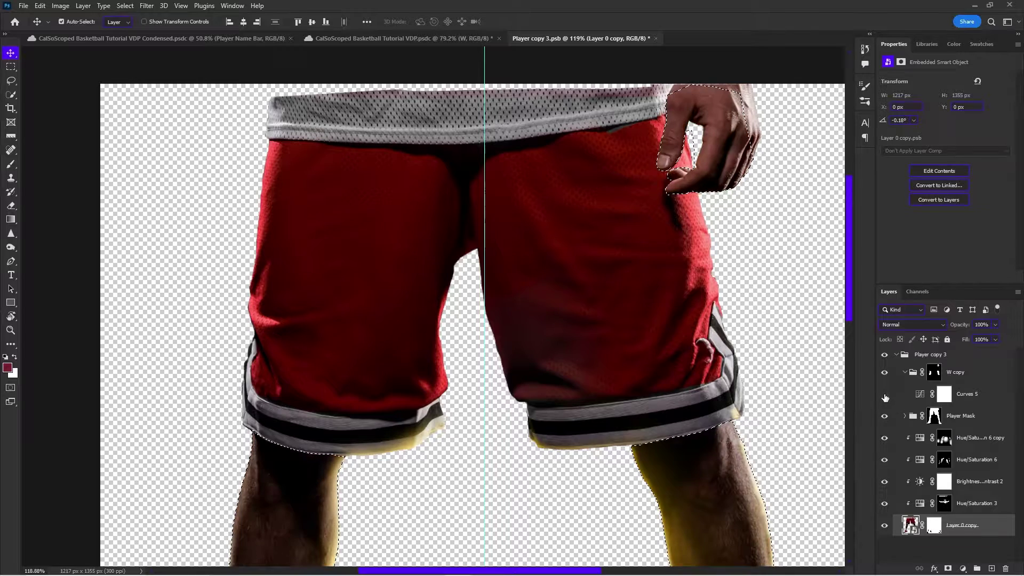
pyautogui.click(885, 394)
pyautogui.click(885, 394)
pyautogui.click(944, 395)
pyautogui.click(885, 394)
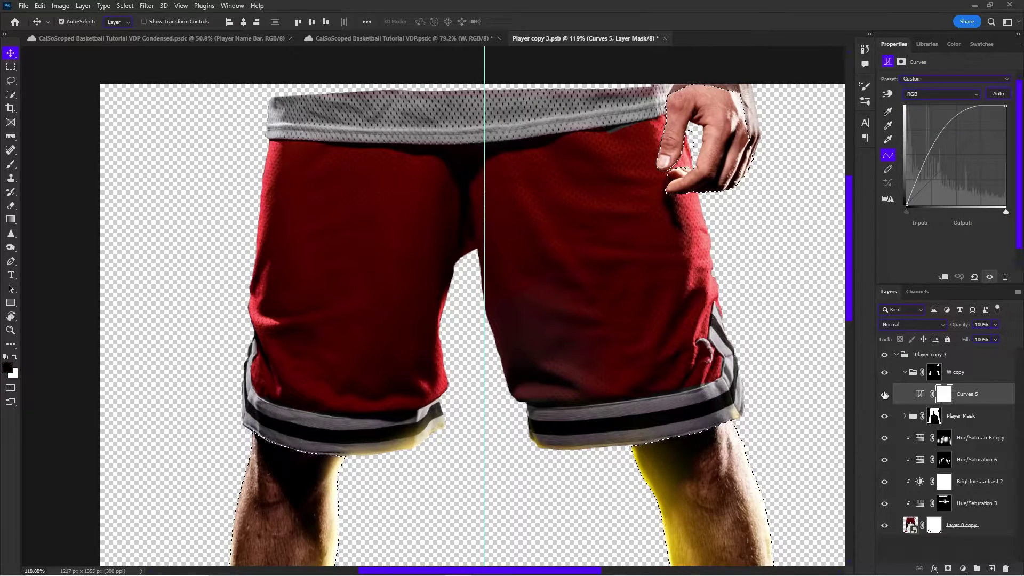
pyautogui.press('ctrl')
pyautogui.hotkey('ctrl', 'd')
# Try a Selective Color layer and undo it, then bend Curves 5's Red channel curve
pyautogui.click(960, 394)
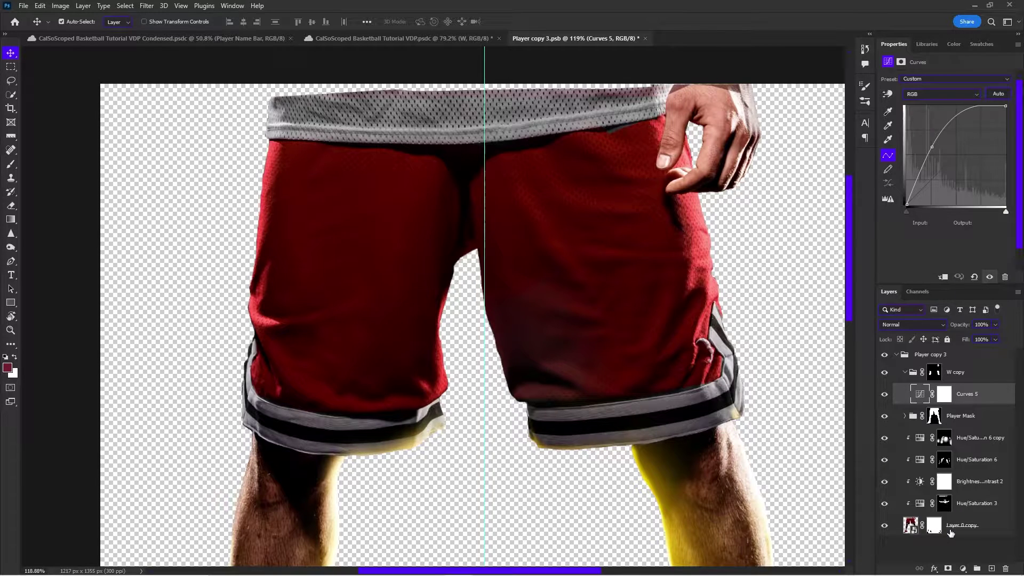
pyautogui.click(962, 568)
pyautogui.click(971, 558)
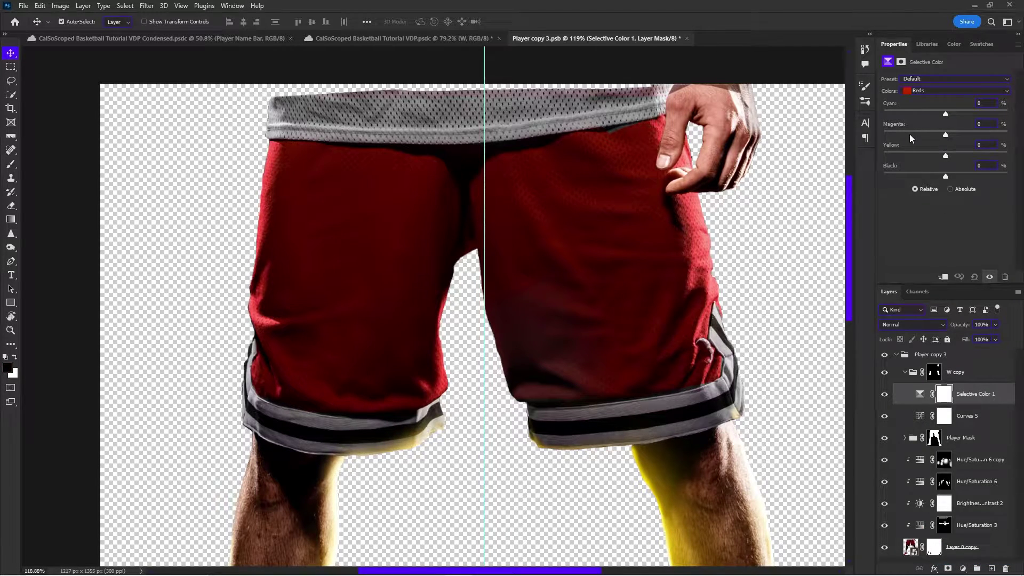
pyautogui.moveTo(946, 134); pyautogui.dragTo(932, 135)
pyautogui.hotkey('ctrl', 'z')
pyautogui.hotkey('ctrl', 'z')
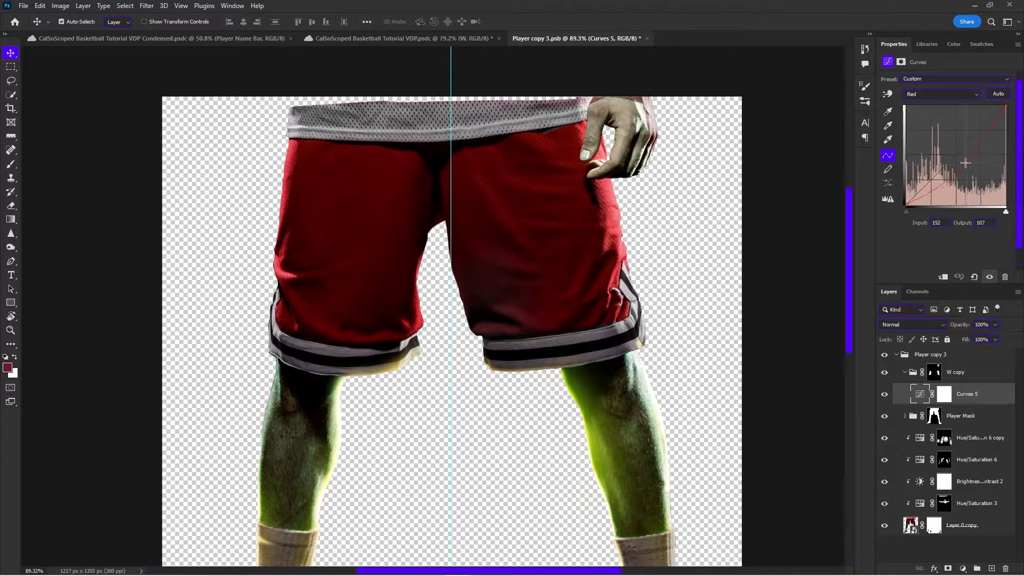
pyautogui.moveTo(934, 160); pyautogui.dragTo(964, 489)
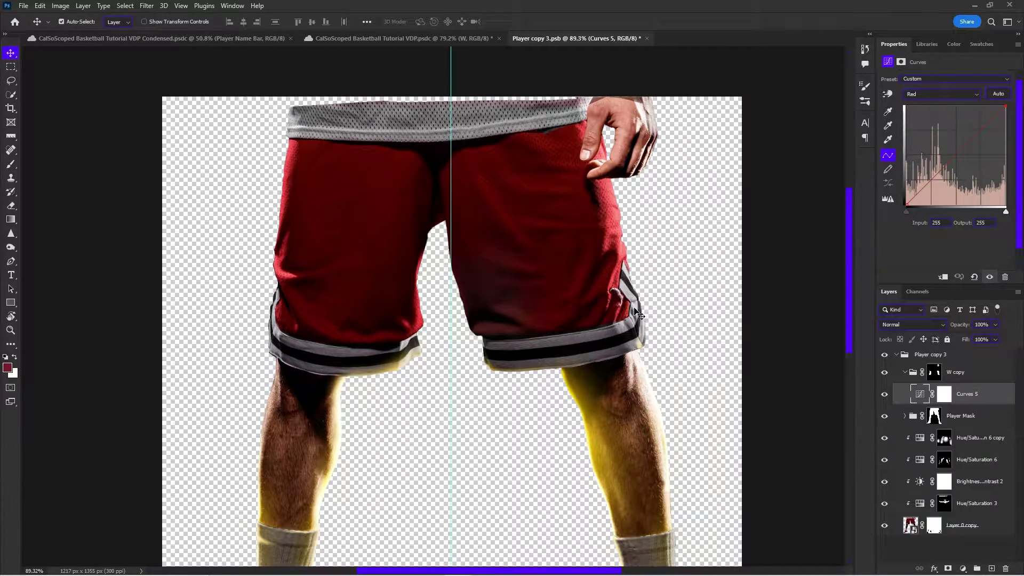
pyautogui.click(905, 372)
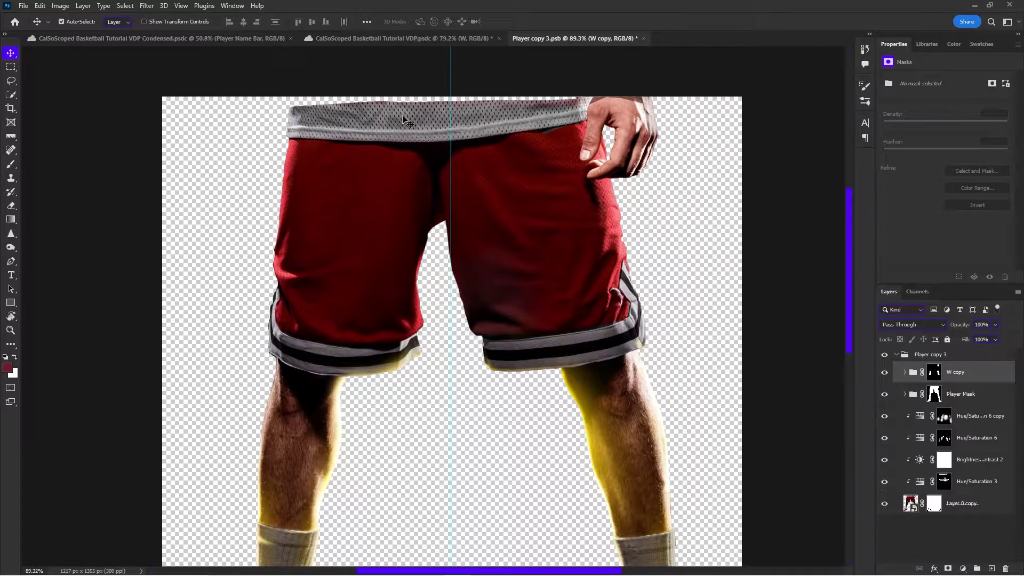
# Create Group 1 masked to the W copy leg selection and hide W copy
pyautogui.keyDown('ctrl'); pyautogui.click(934, 373); pyautogui.keyUp('ctrl')
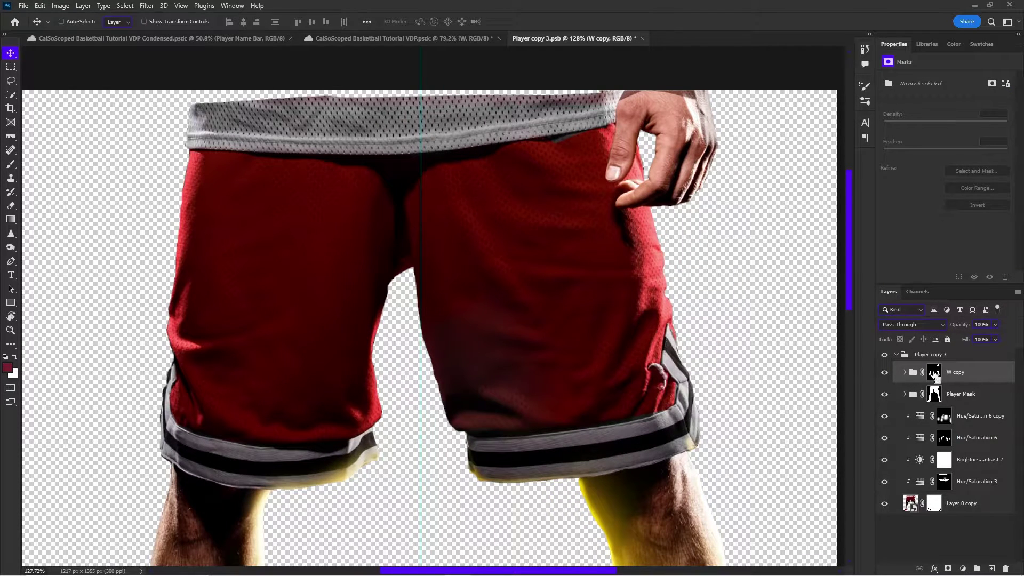
pyautogui.scroll(-3, 933, 384)
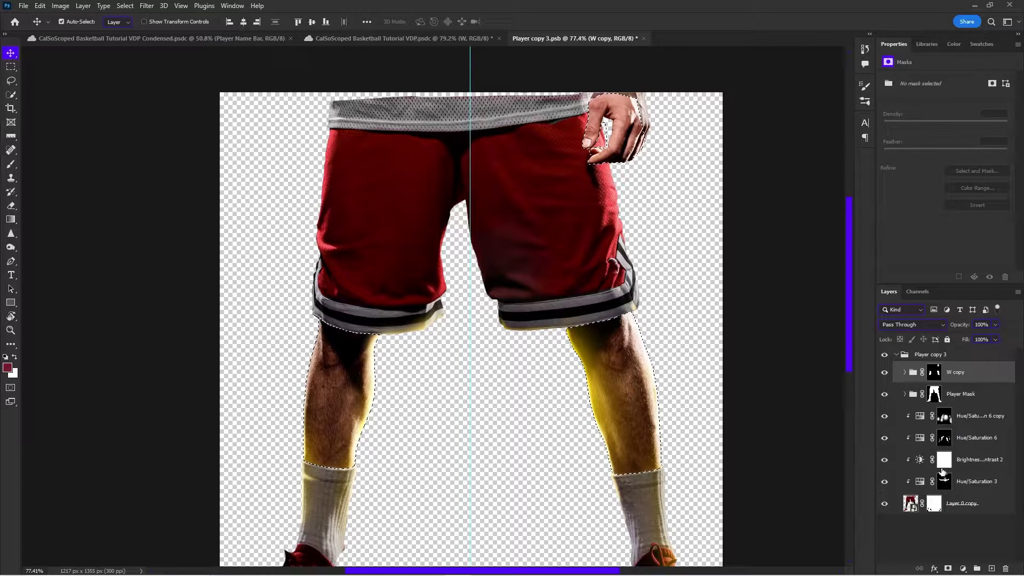
pyautogui.hotkey('ctrl', 'g')
pyautogui.click(947, 570)
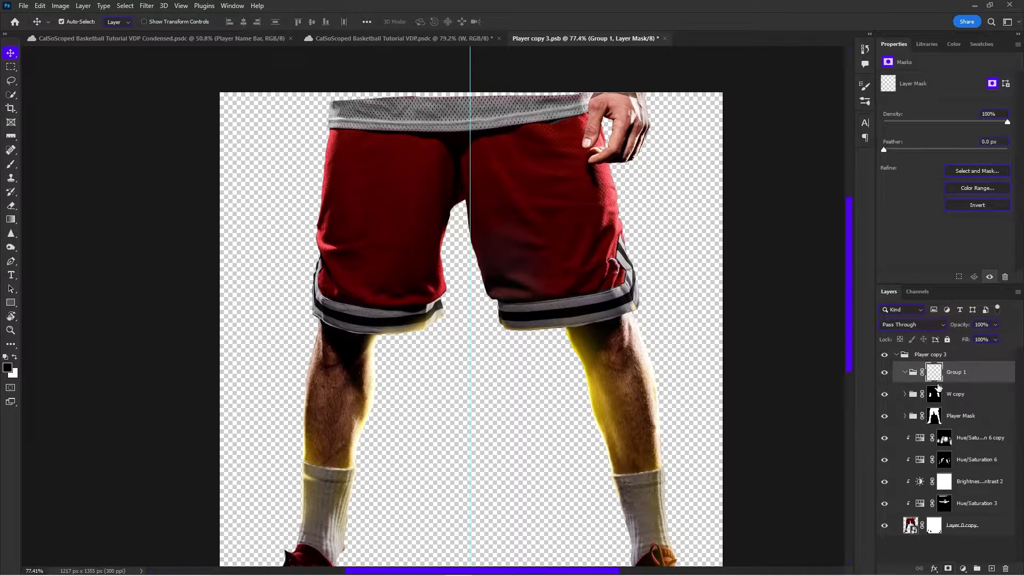
pyautogui.click(914, 373)
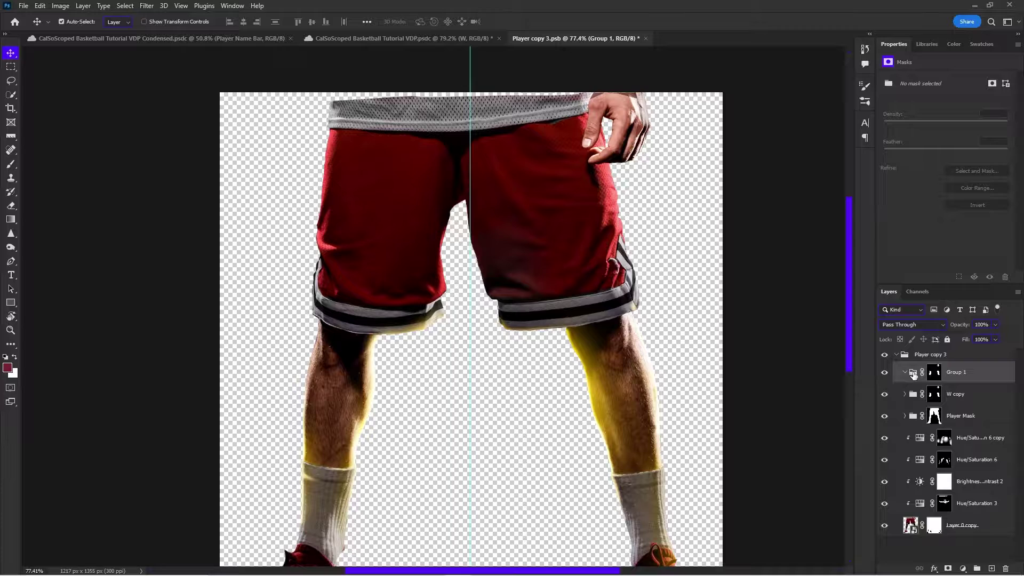
pyautogui.click(886, 395)
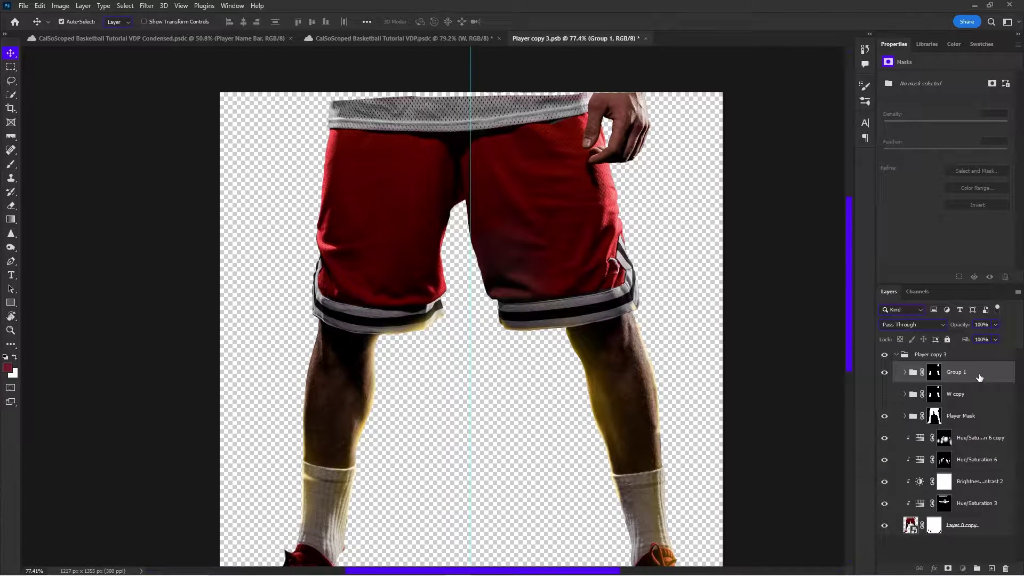
# Add Curves 6 inside Group 1, raise its RGB curve, then save and close the smart object
pyautogui.click(965, 565)
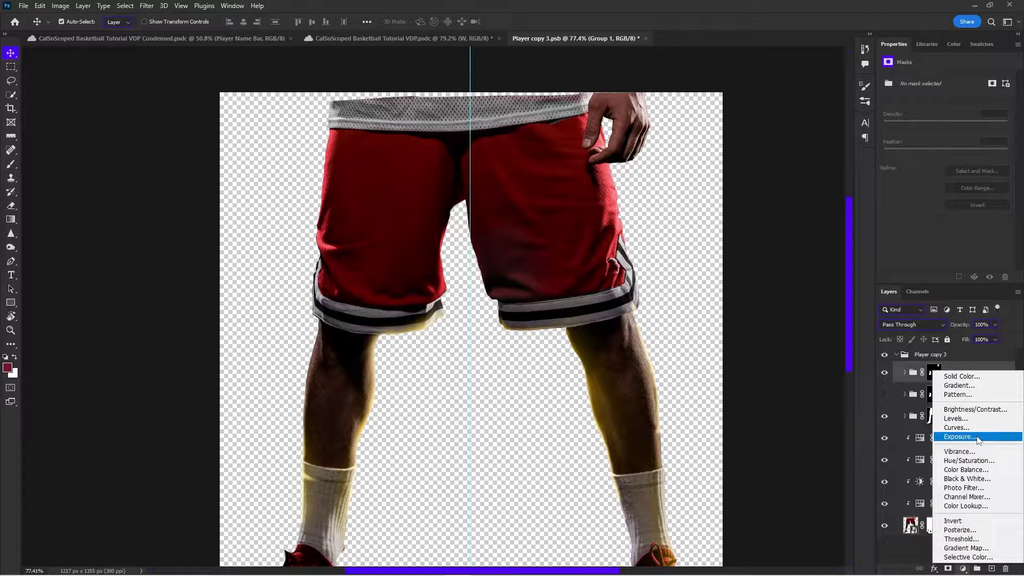
pyautogui.click(966, 437)
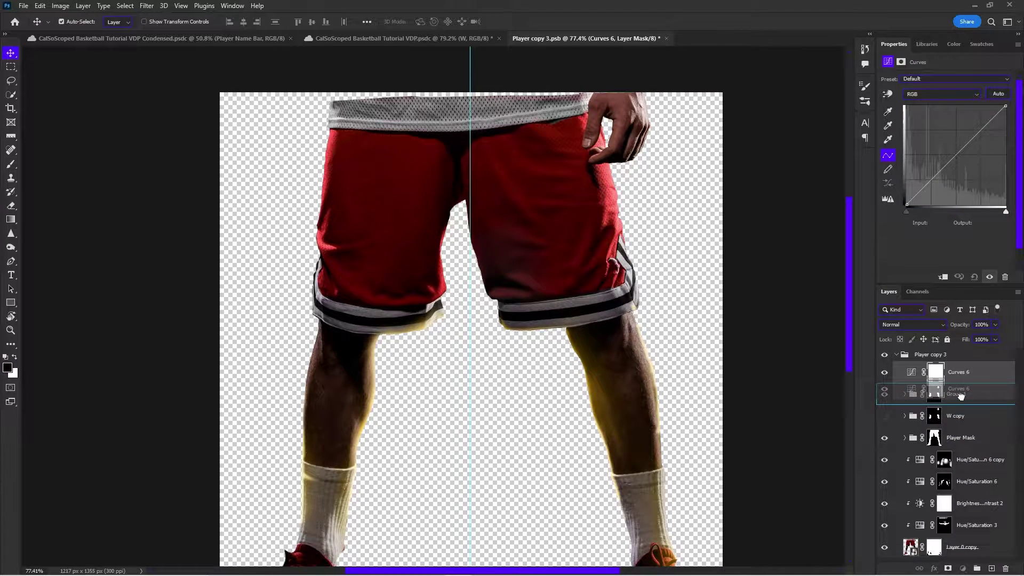
pyautogui.press('Delete')
pyautogui.click(905, 372)
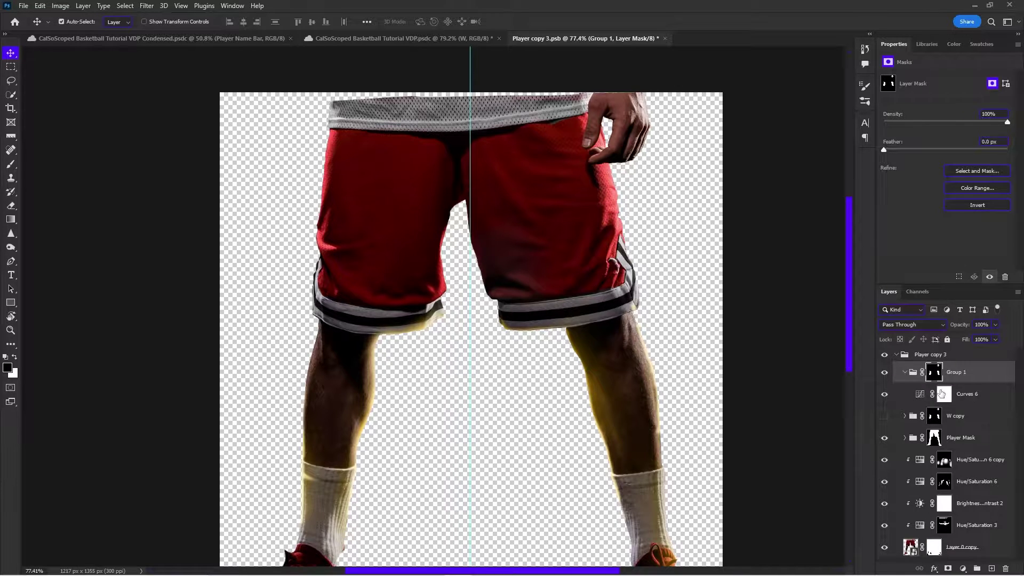
pyautogui.click(966, 394)
pyautogui.moveTo(931, 176); pyautogui.dragTo(927, 152)
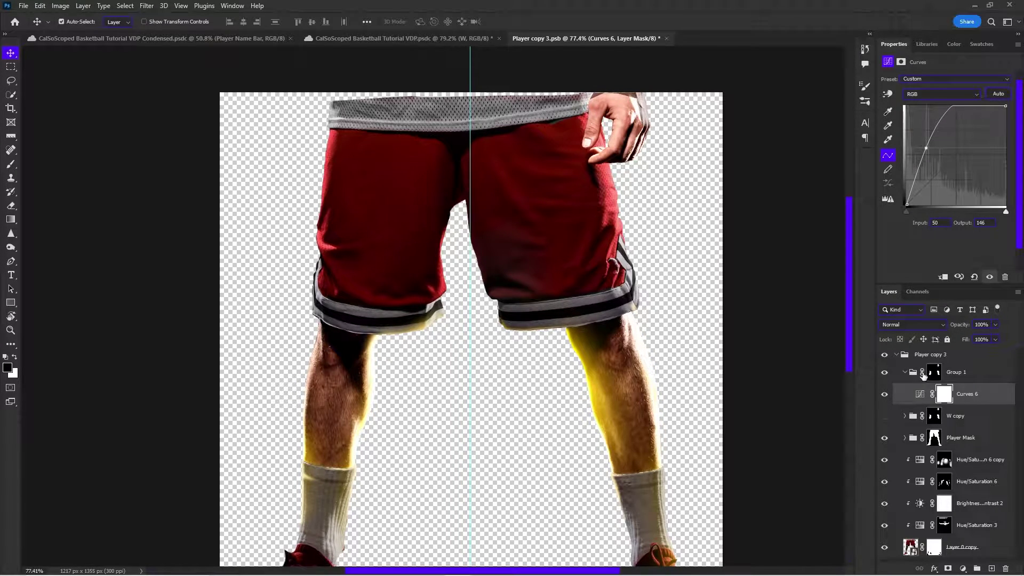
pyautogui.hotkey('ctrl', 's')
pyautogui.hotkey('ctrl', 'w')
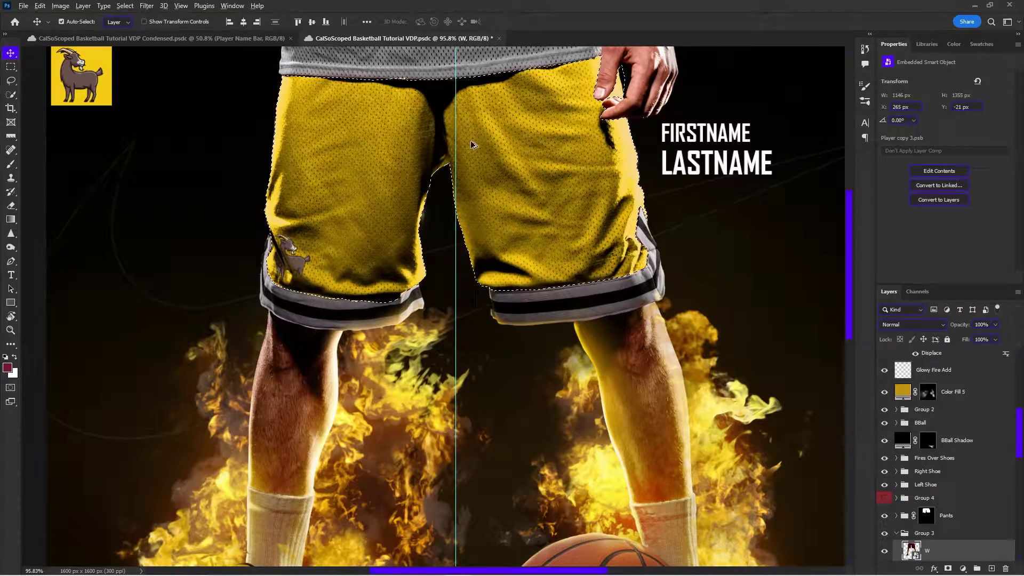
pyautogui.scroll(1, 471, 144)
pyautogui.scroll(1, 499, 141)
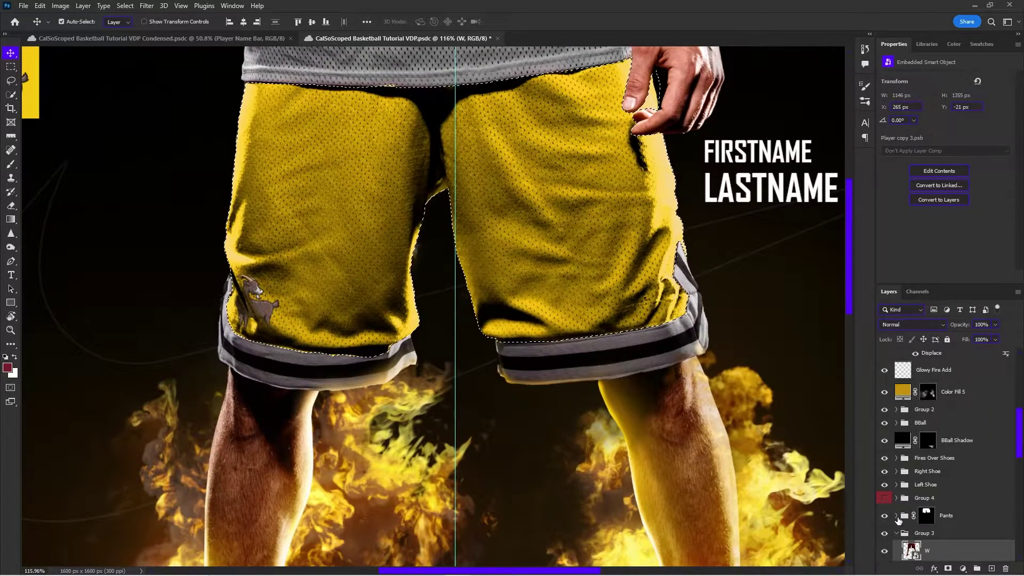
pyautogui.click(898, 516)
pyautogui.click(936, 537)
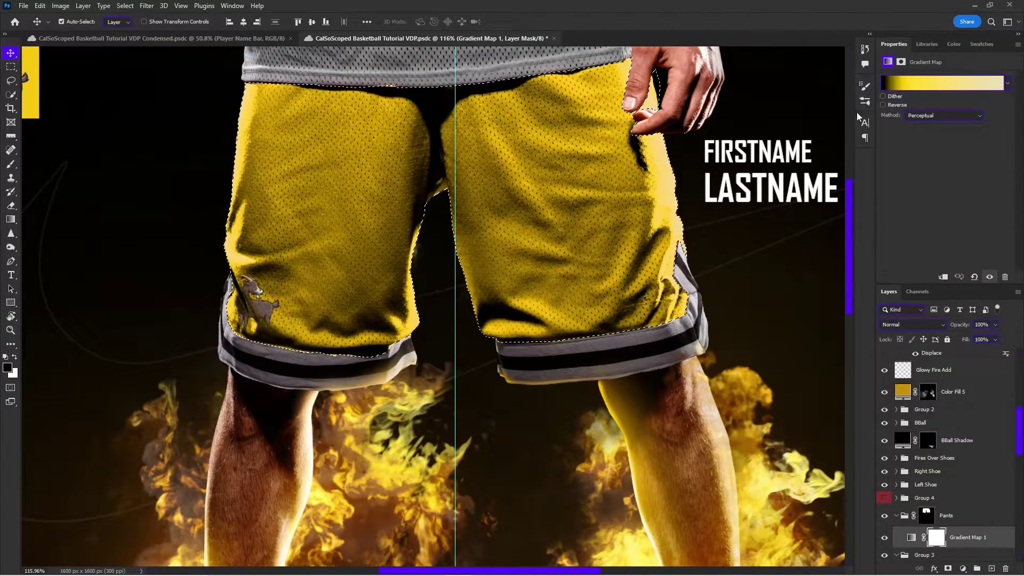
pyautogui.scroll(-2, 347, 228)
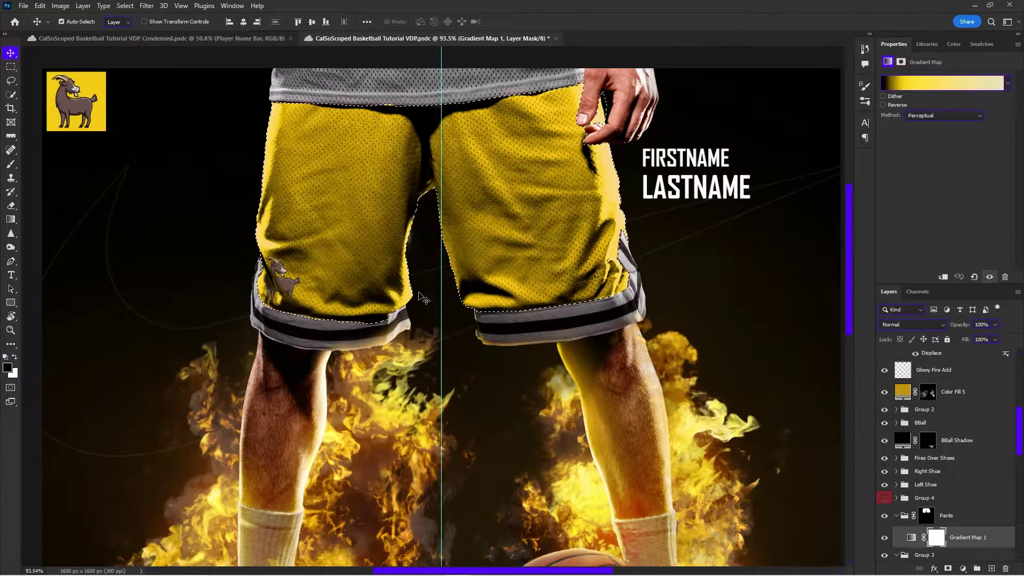
pyautogui.press('ctrl')
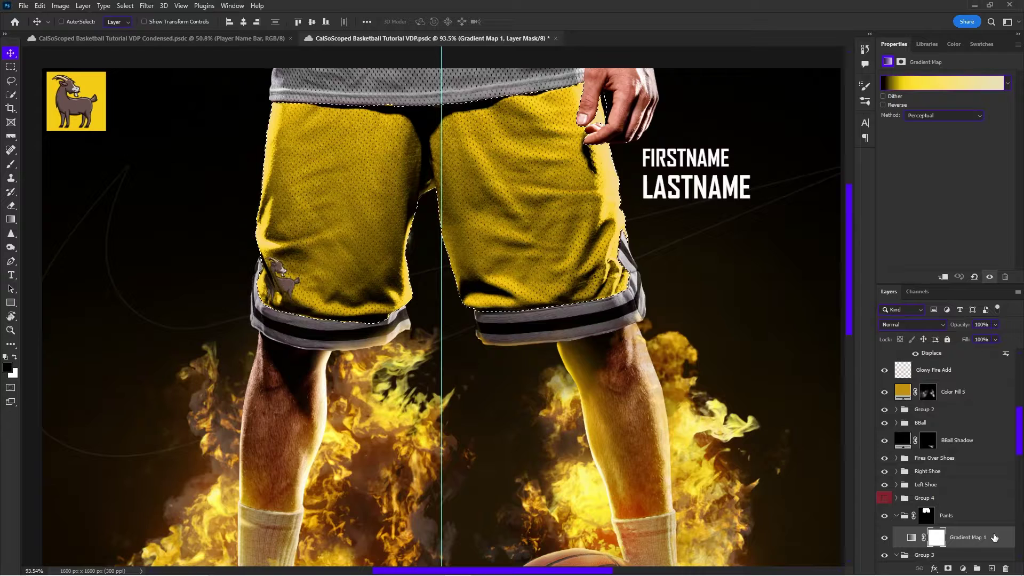
pyautogui.hotkey('ctrl', 'd')
pyautogui.hotkey('ctrl', '2')
pyautogui.click(963, 569)
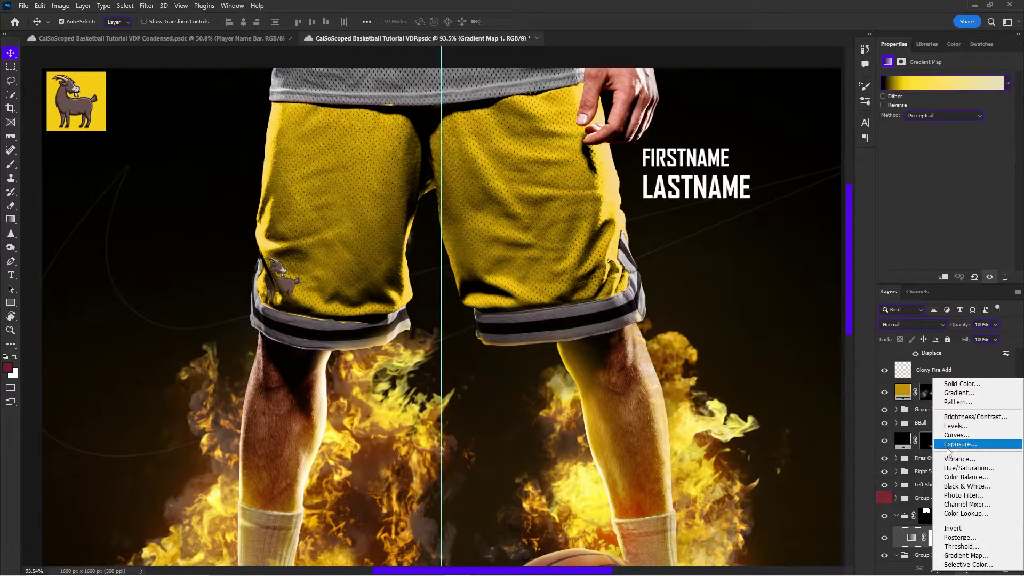
pyautogui.click(969, 467)
pyautogui.moveTo(932, 124); pyautogui.dragTo(984, 126)
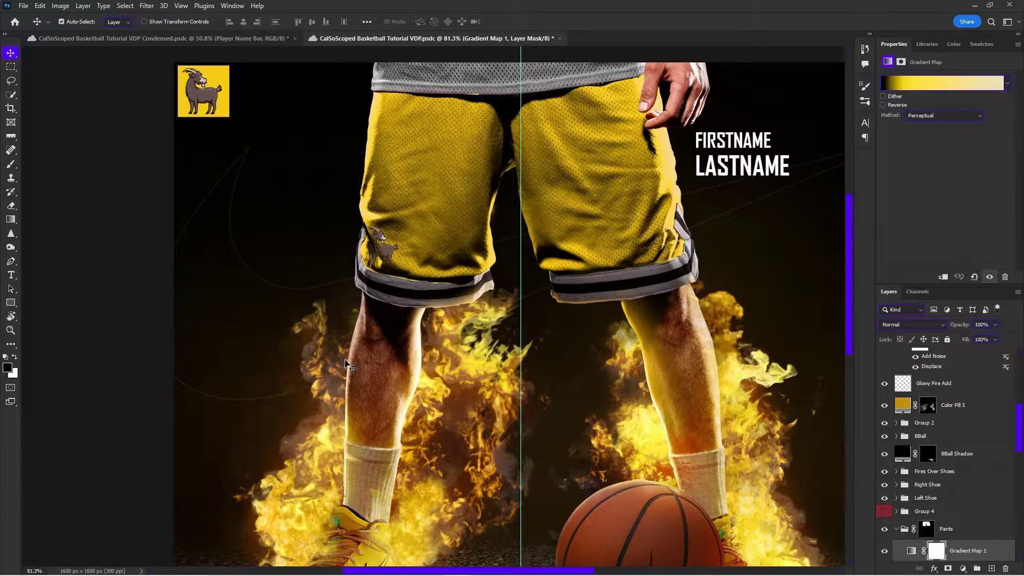
pyautogui.scroll(-1, 408, 392)
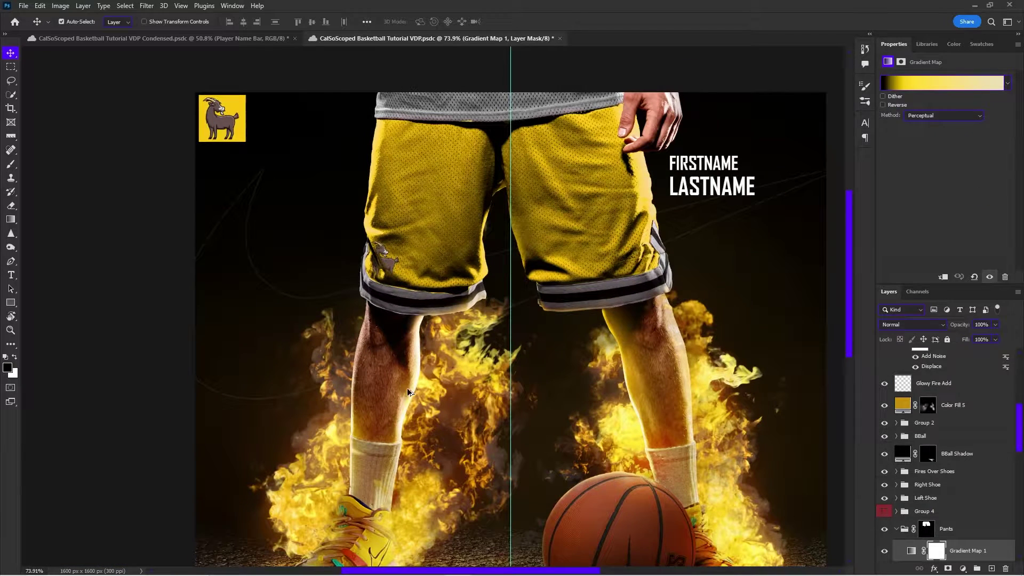
pyautogui.scroll(-1, 403, 433)
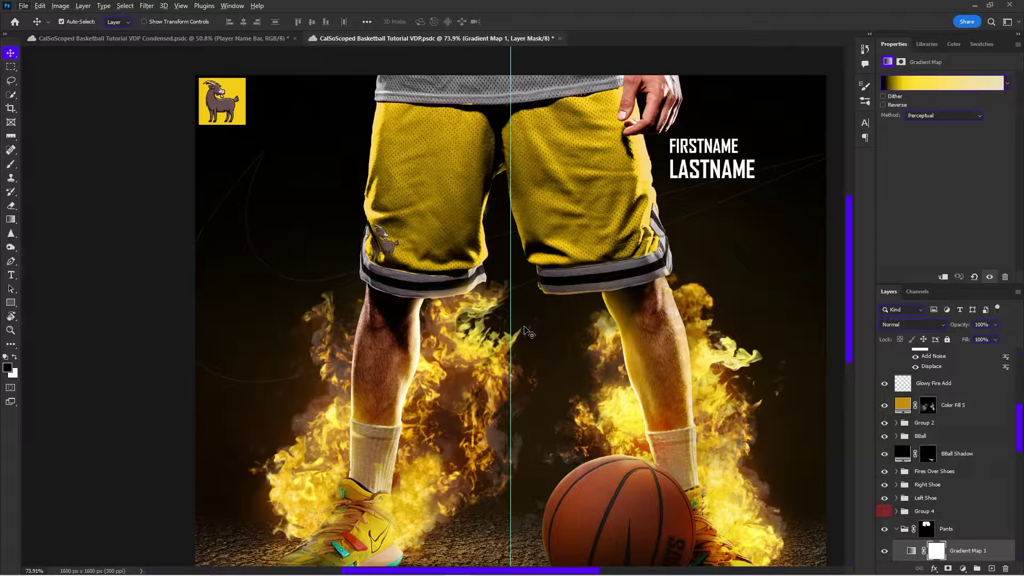
pyautogui.scroll(-1, 528, 333)
pyautogui.scroll(-4, 949, 480)
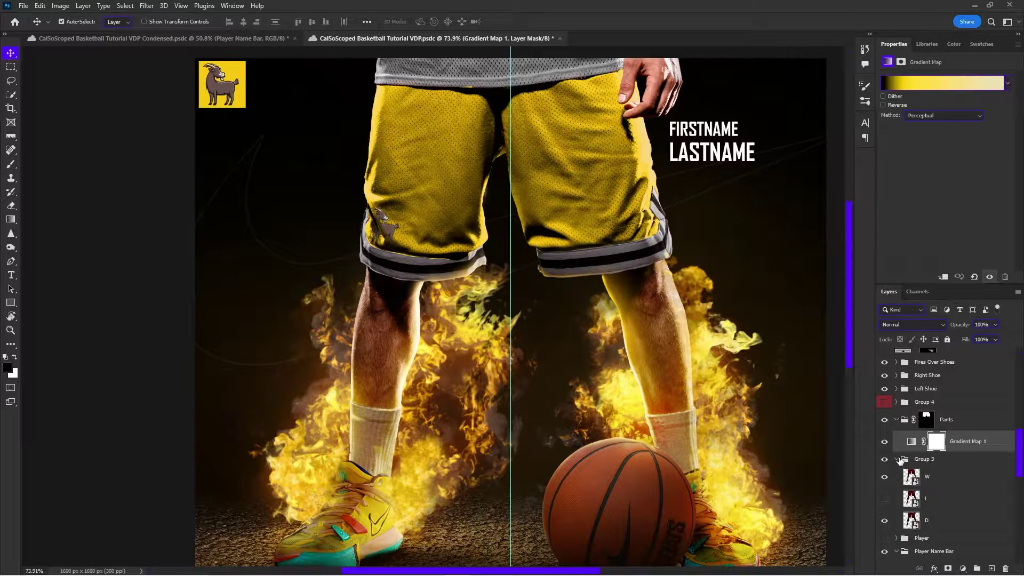
# Toggle the W, D and L player layers in Group 3 to compare, ending with all visible
pyautogui.click(884, 476)
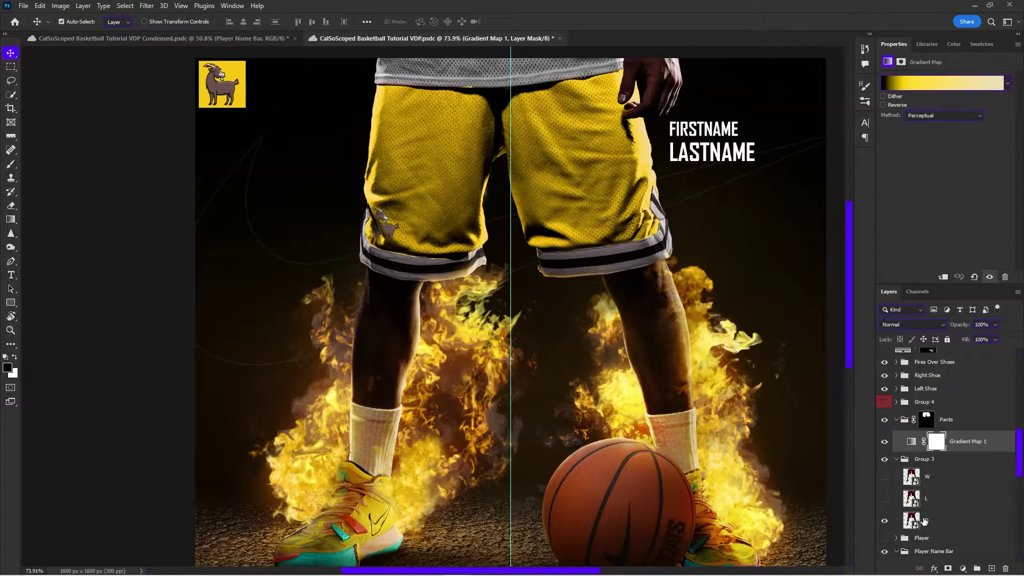
pyautogui.click(924, 521)
pyautogui.click(884, 520)
pyautogui.click(884, 520)
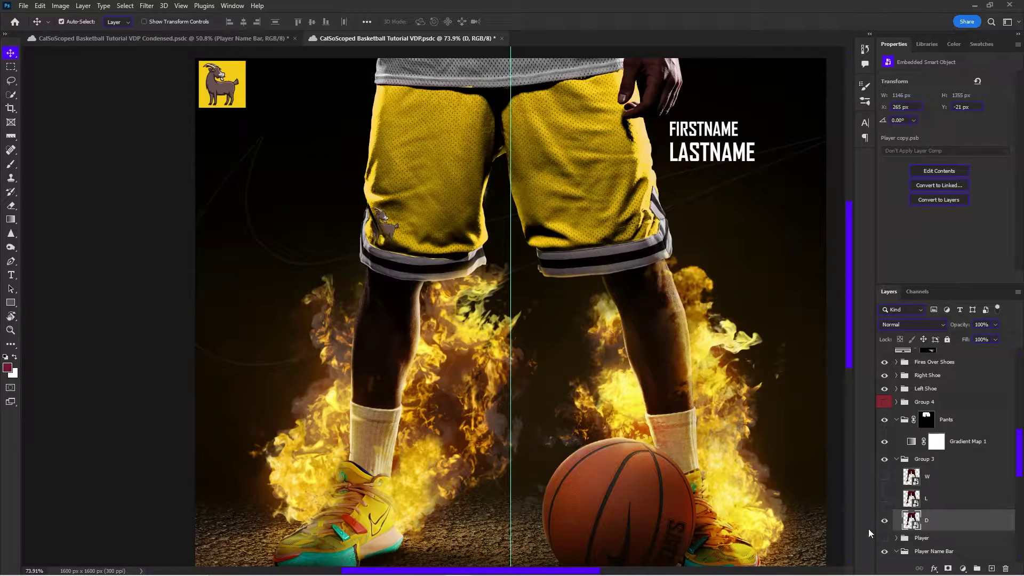
pyautogui.click(884, 520)
pyautogui.click(885, 520)
pyautogui.click(885, 520)
pyautogui.click(885, 521)
pyautogui.click(885, 499)
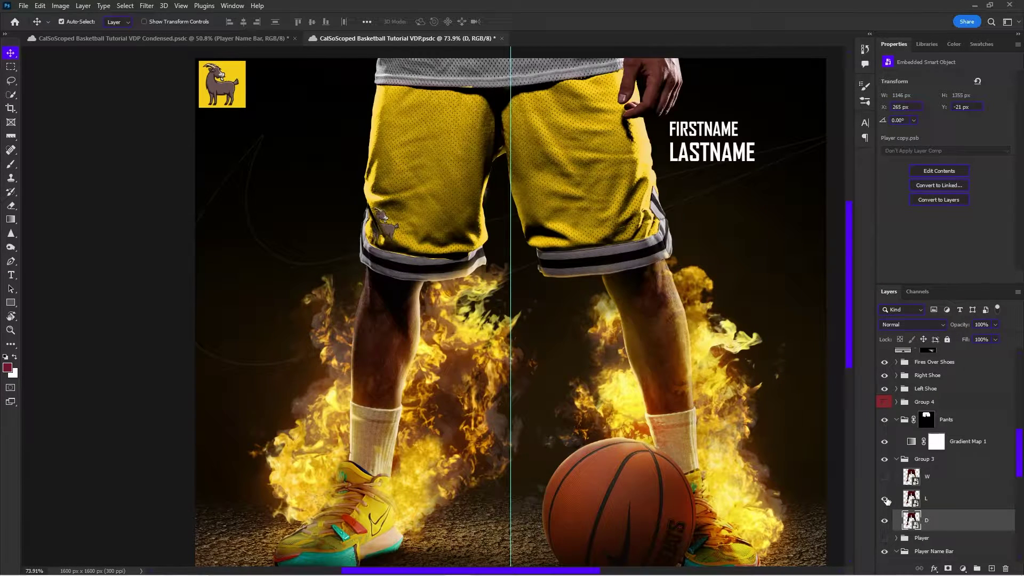
pyautogui.click(886, 500)
pyautogui.click(886, 500)
pyautogui.click(885, 477)
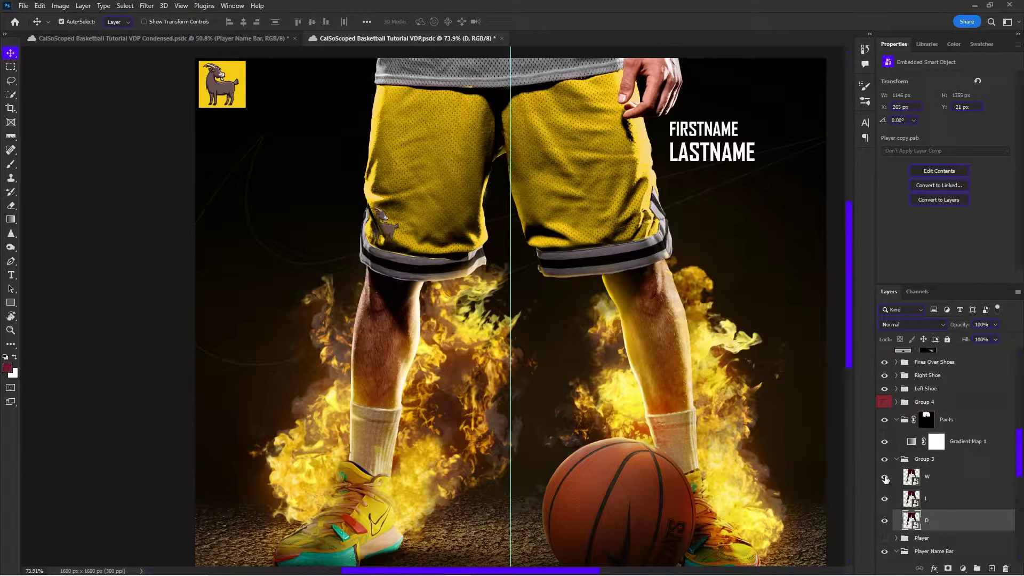
pyautogui.click(885, 477)
pyautogui.click(885, 477)
# Open the W player smart object and select all layers in the Player copy 3 group
pyautogui.doubleClick(912, 477)
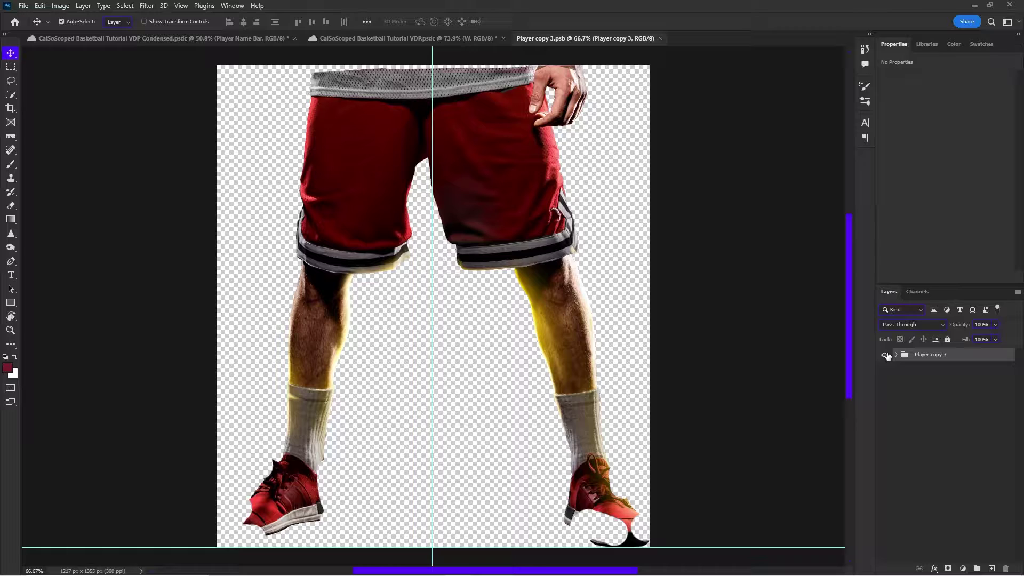
pyautogui.click(898, 354)
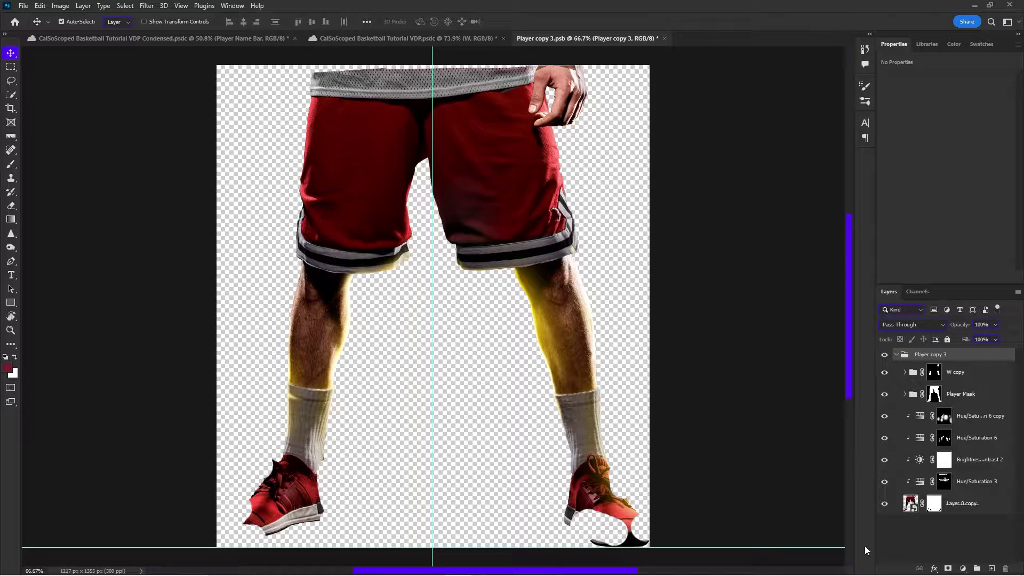
pyautogui.keyDown('shift'); pyautogui.click(955, 505); pyautogui.keyUp('shift')
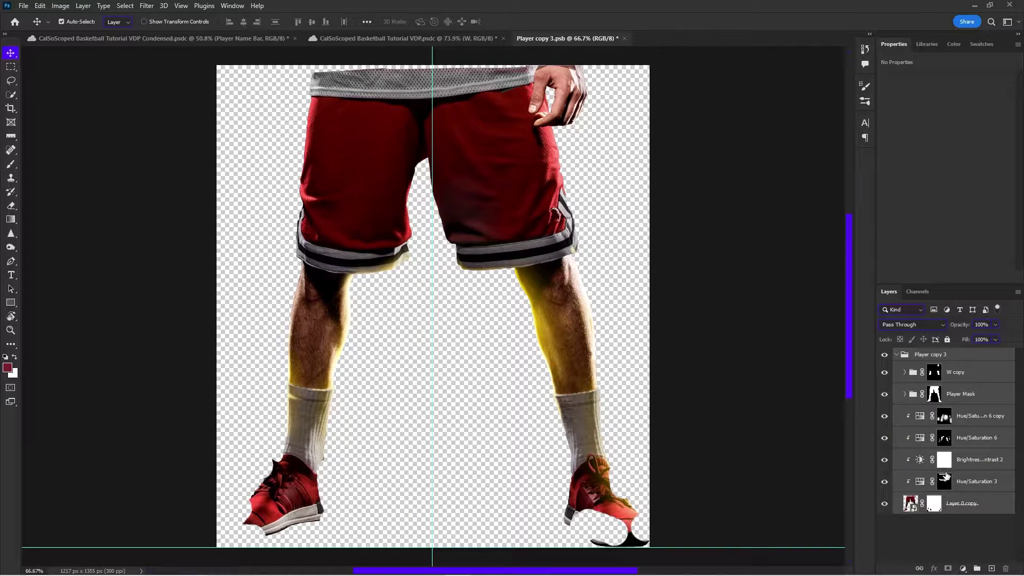
pyautogui.hotkey('ctrl', 'e')
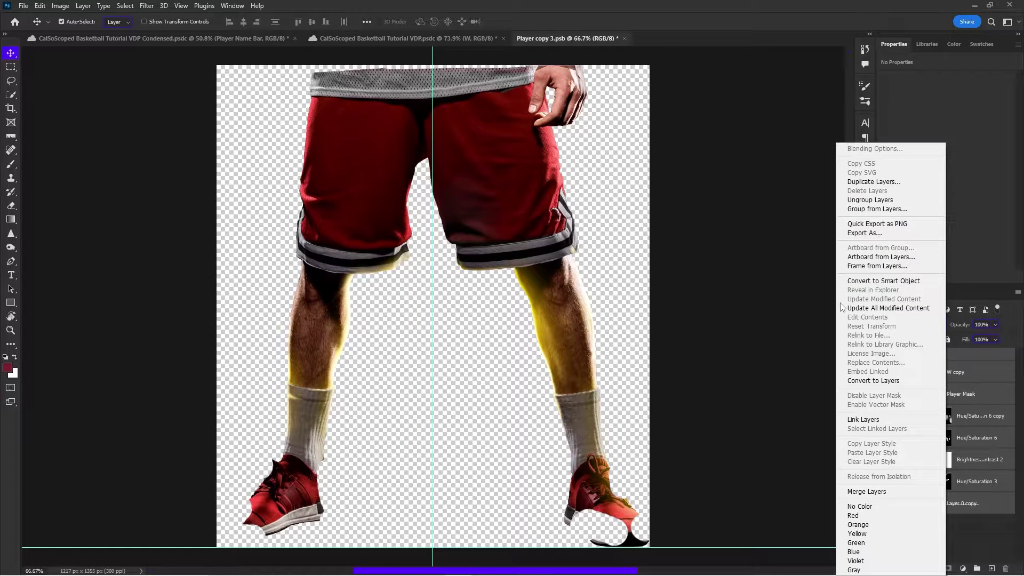
# Merge the player's layers with Merge Layers, then save and close Player copy 3.psb
pyautogui.click(823, 299)
pyautogui.rightClick(935, 355)
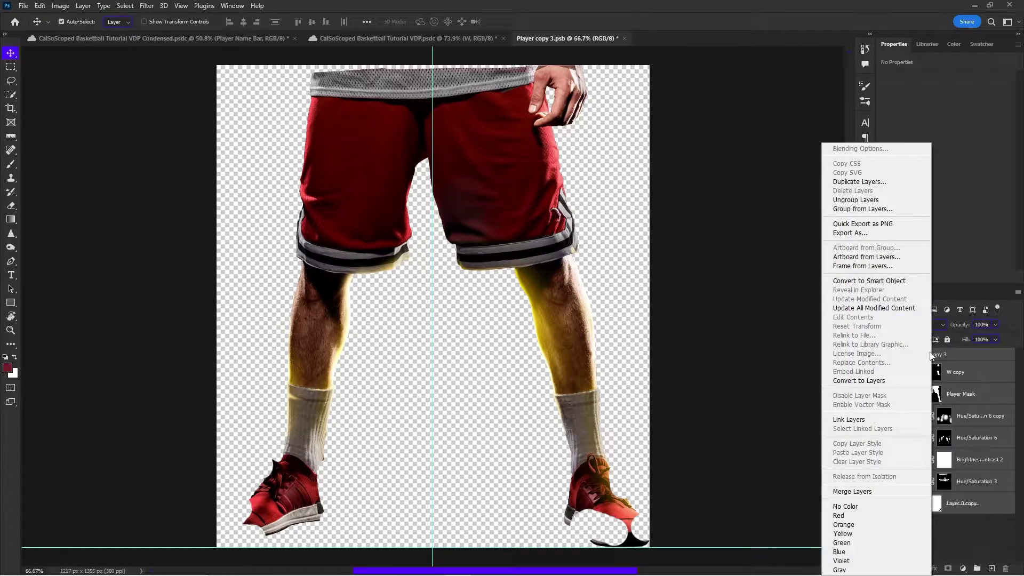
pyautogui.rightClick(934, 358)
pyautogui.rightClick(937, 360)
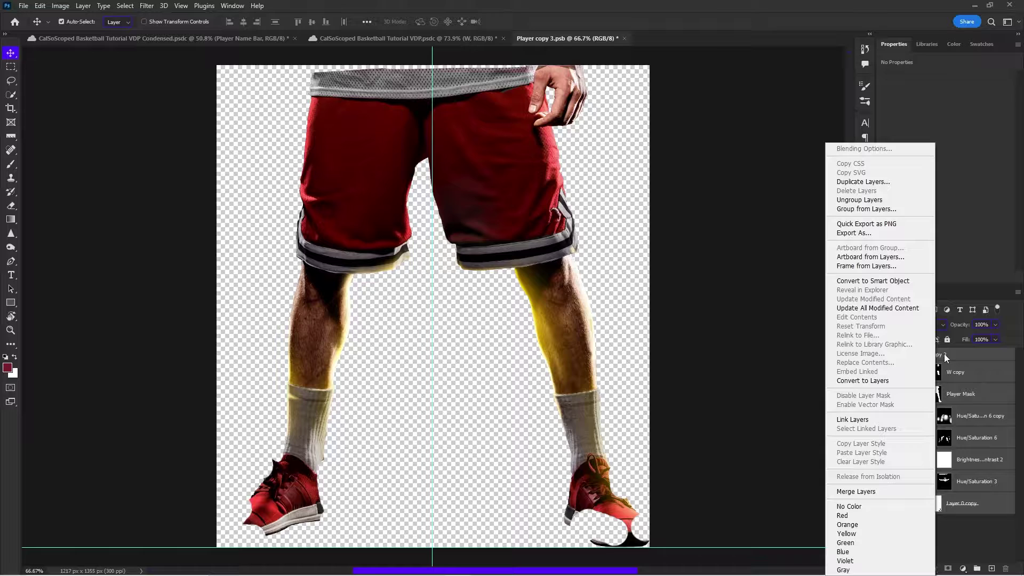
pyautogui.click(946, 358)
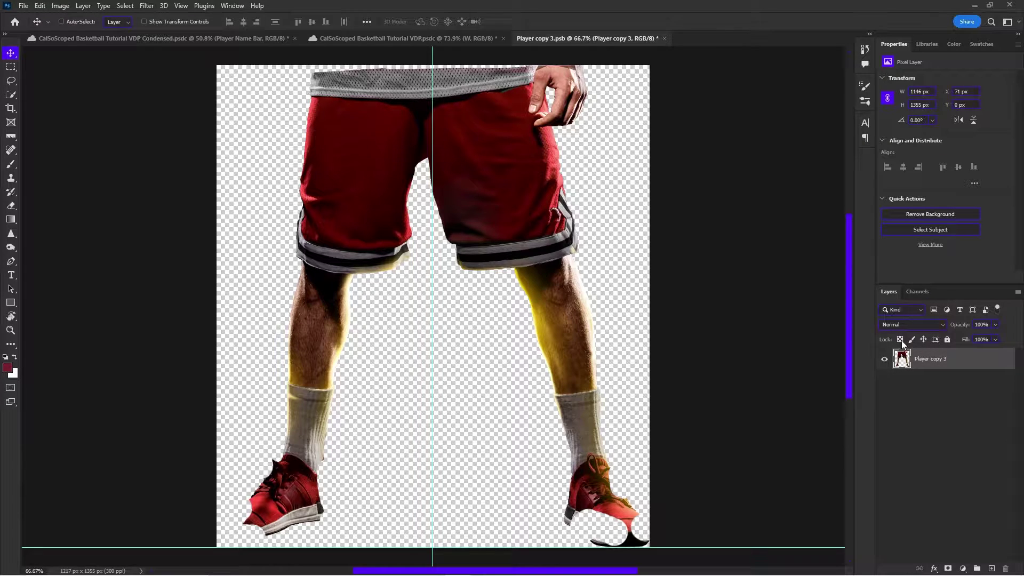
pyautogui.hotkey('ctrl', 's')
pyautogui.click(624, 38)
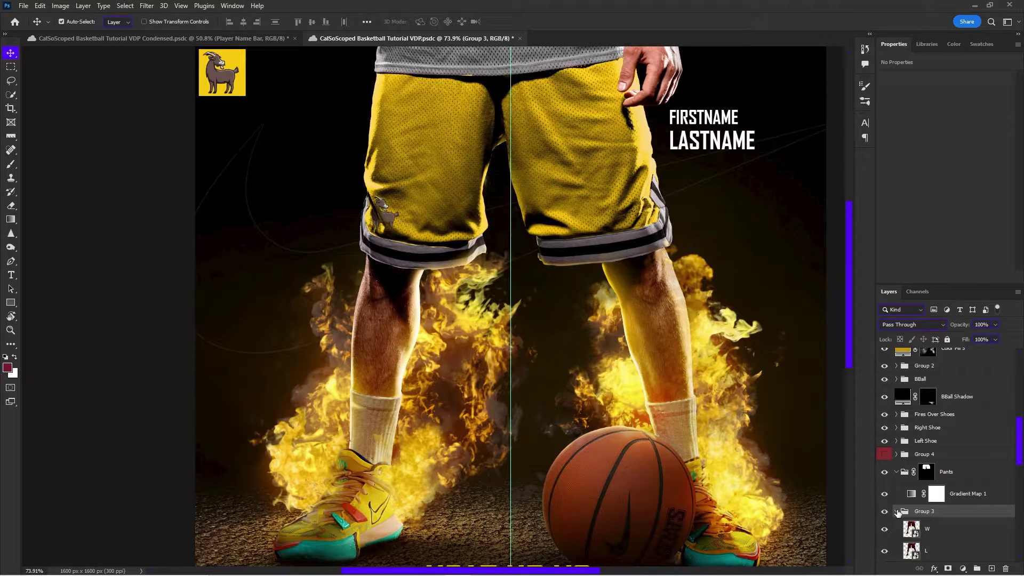
pyautogui.click(897, 511)
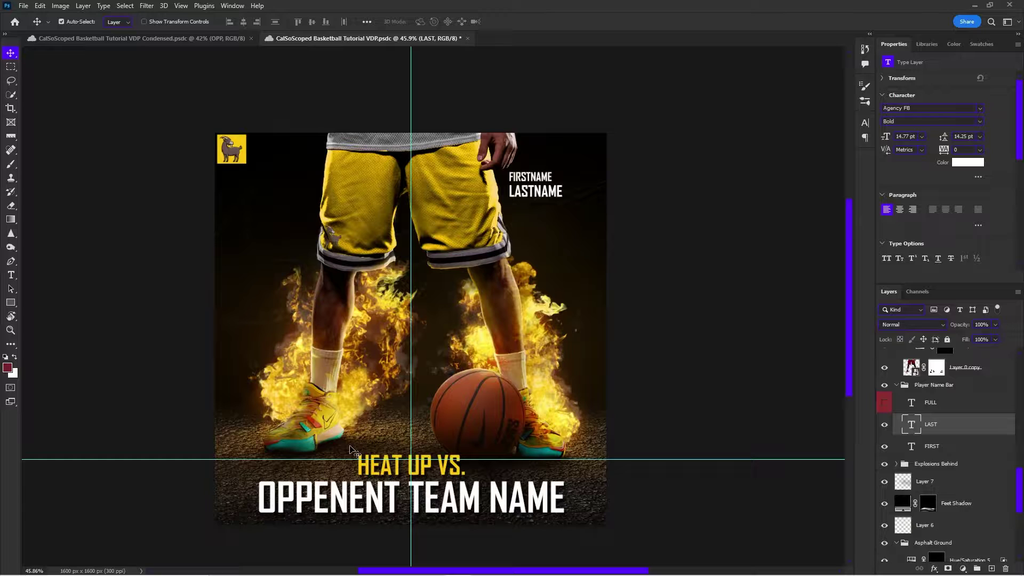
pyautogui.click(380, 503)
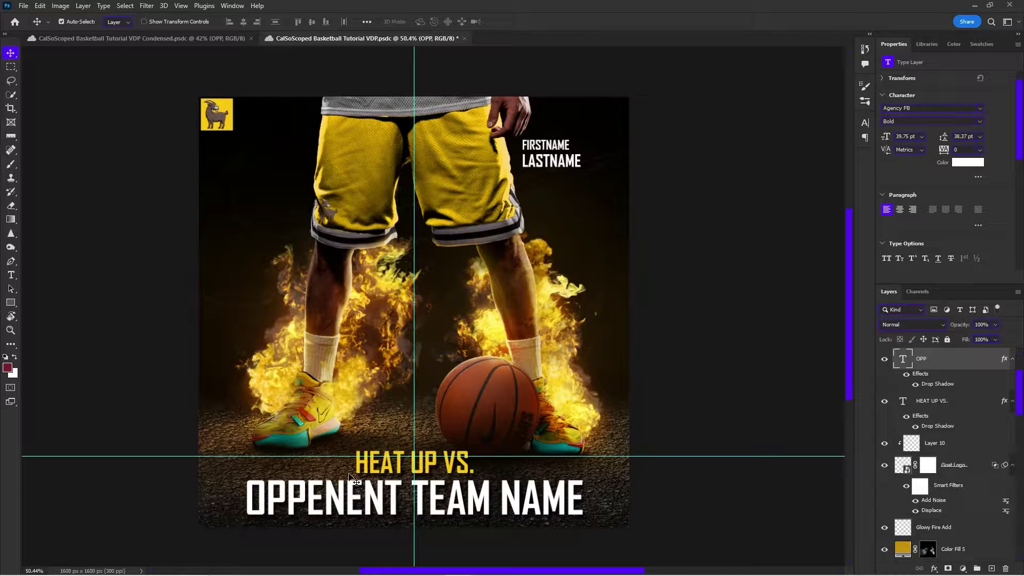
pyautogui.click(541, 146)
pyautogui.keyDown('alt'); pyautogui.scroll(2, 429, 515); pyautogui.keyUp('alt')
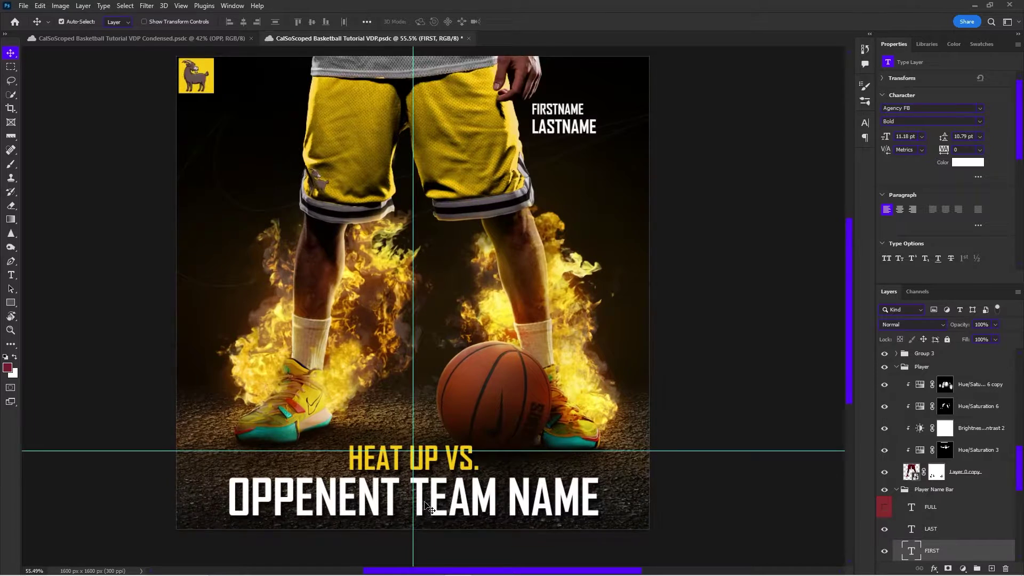
pyautogui.click(438, 495)
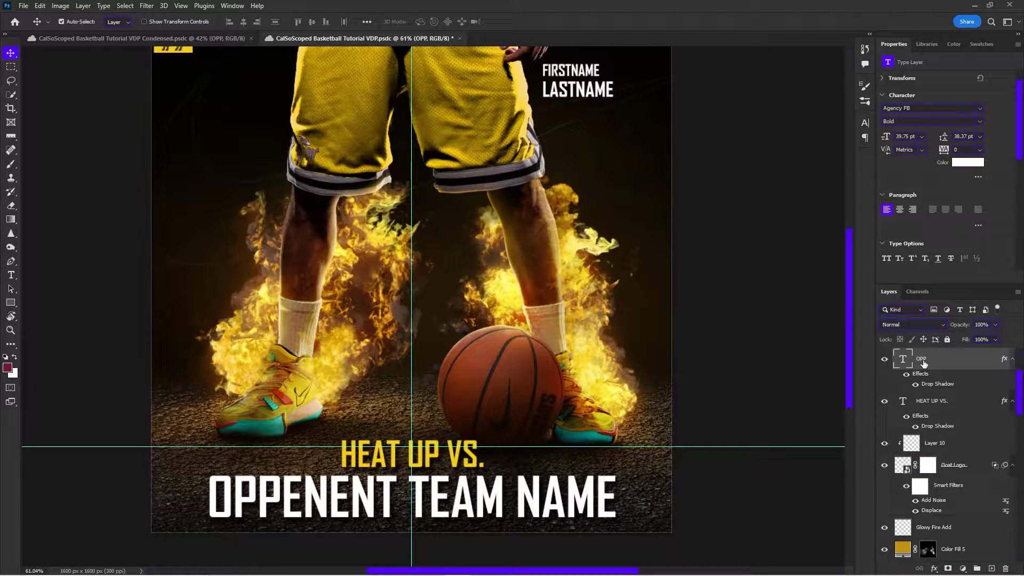
pyautogui.moveTo(481, 541)
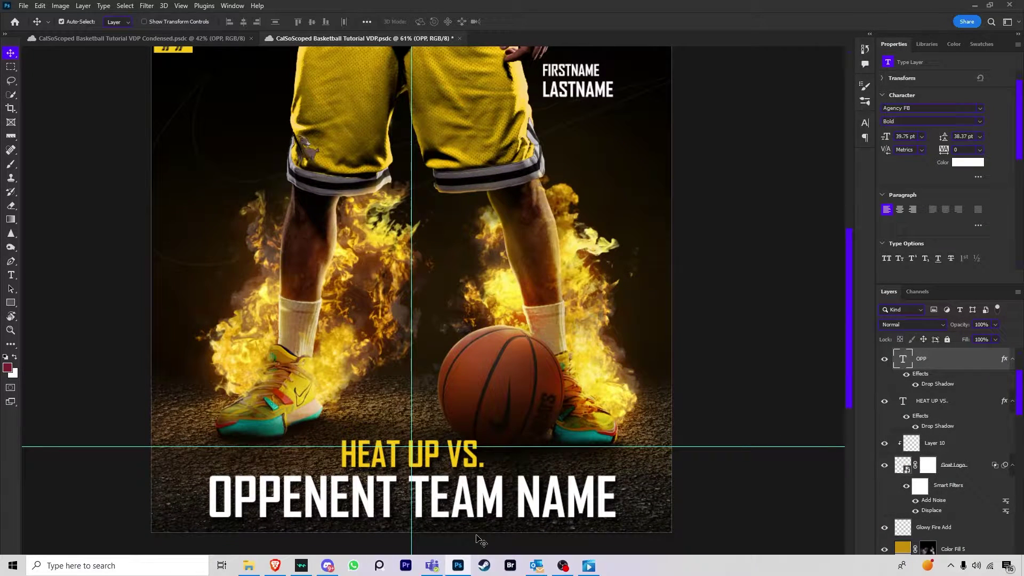
pyautogui.click(274, 566)
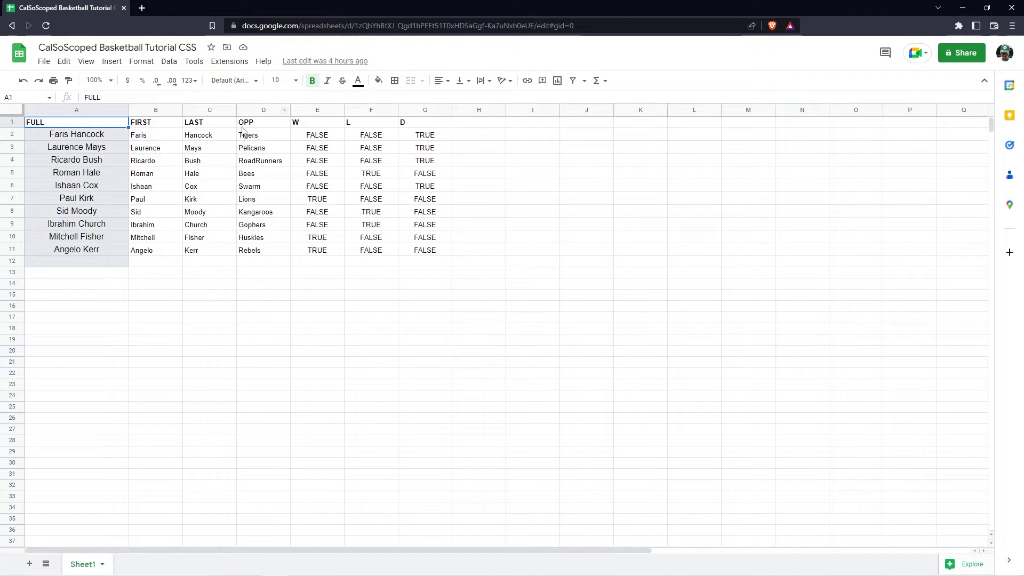
pyautogui.click(145, 126)
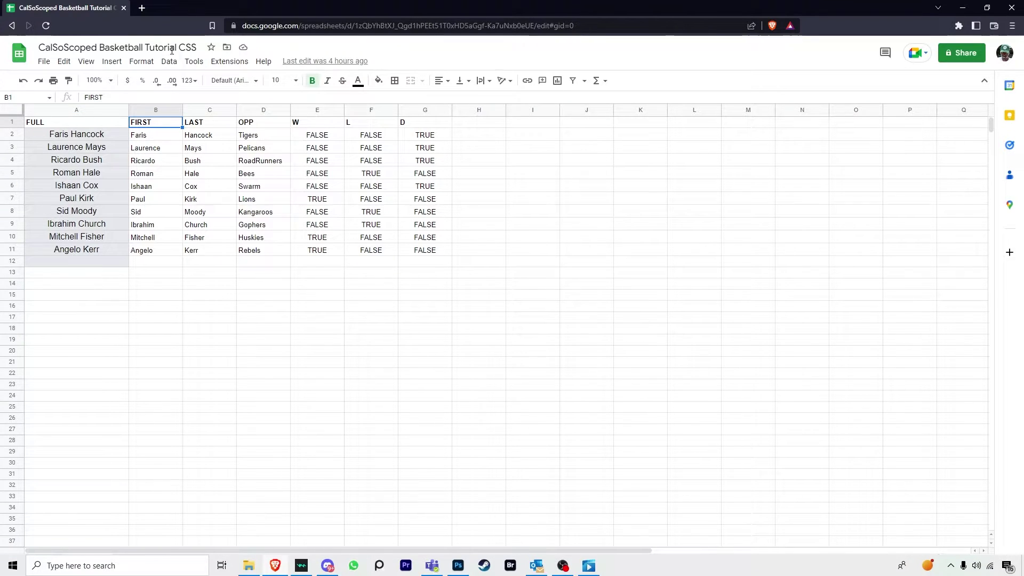
pyautogui.click(196, 126)
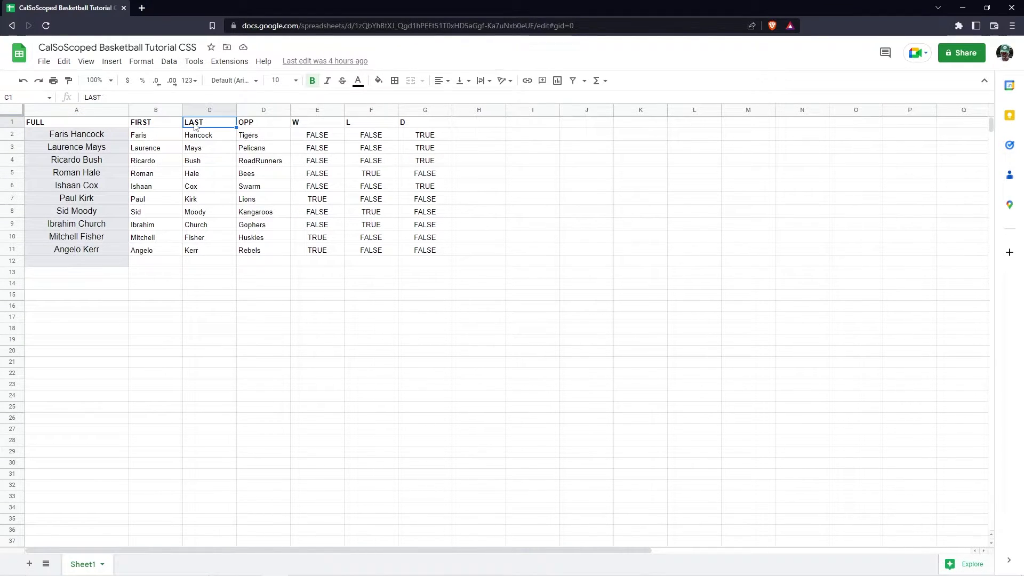
pyautogui.click(297, 125)
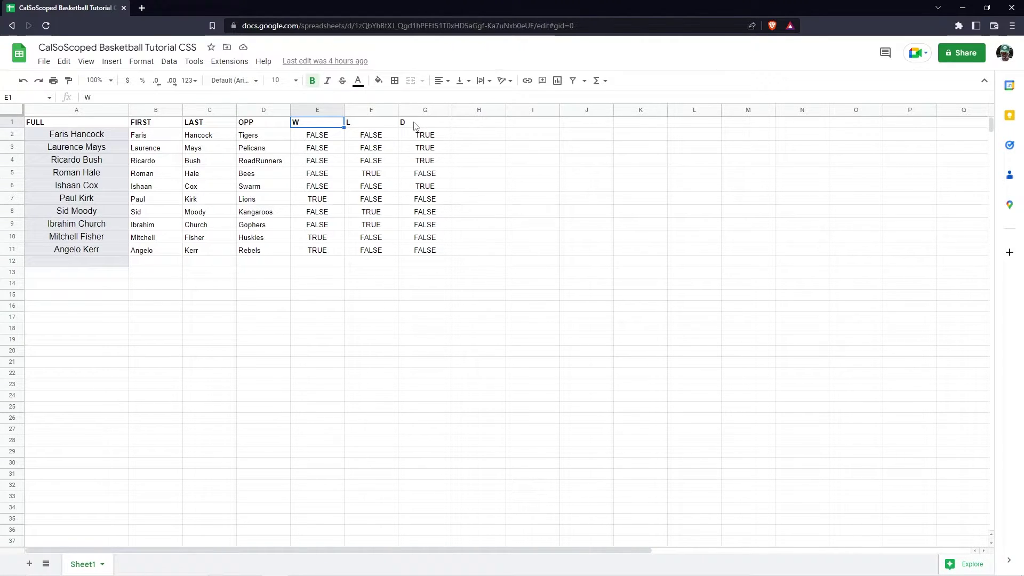
pyautogui.click(50, 124)
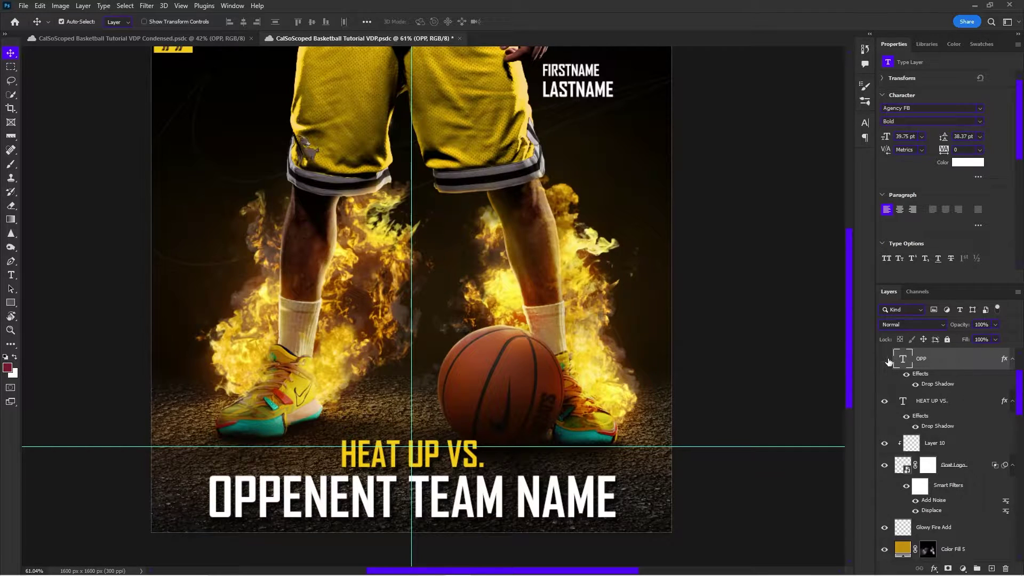
# Check the opponent team name text, then select the FIRSTNAME, FULL and opponent text layers
pyautogui.click(887, 360)
pyautogui.click(886, 360)
pyautogui.scroll(4, 633, 266)
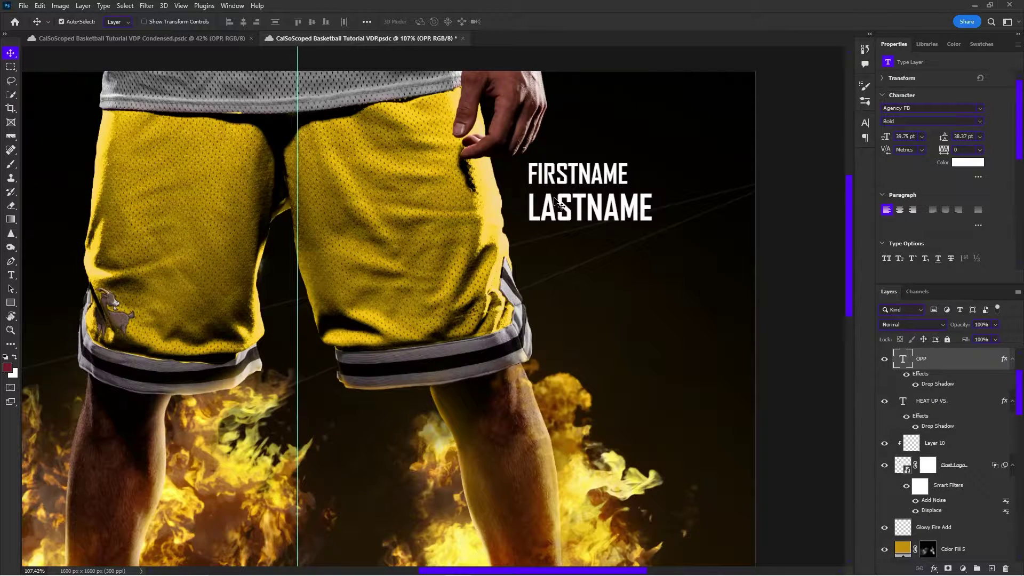
pyautogui.click(563, 176)
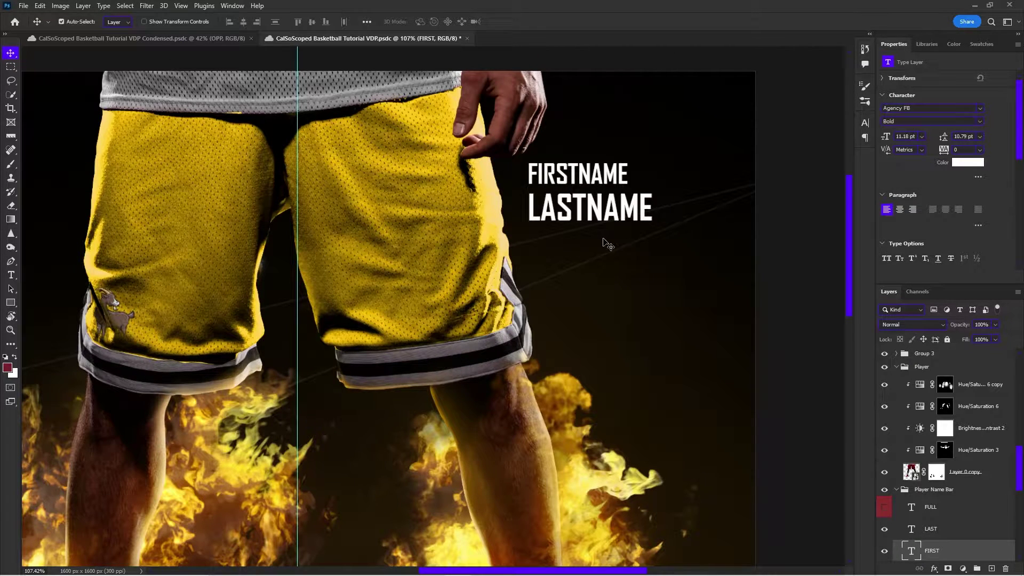
pyautogui.click(915, 509)
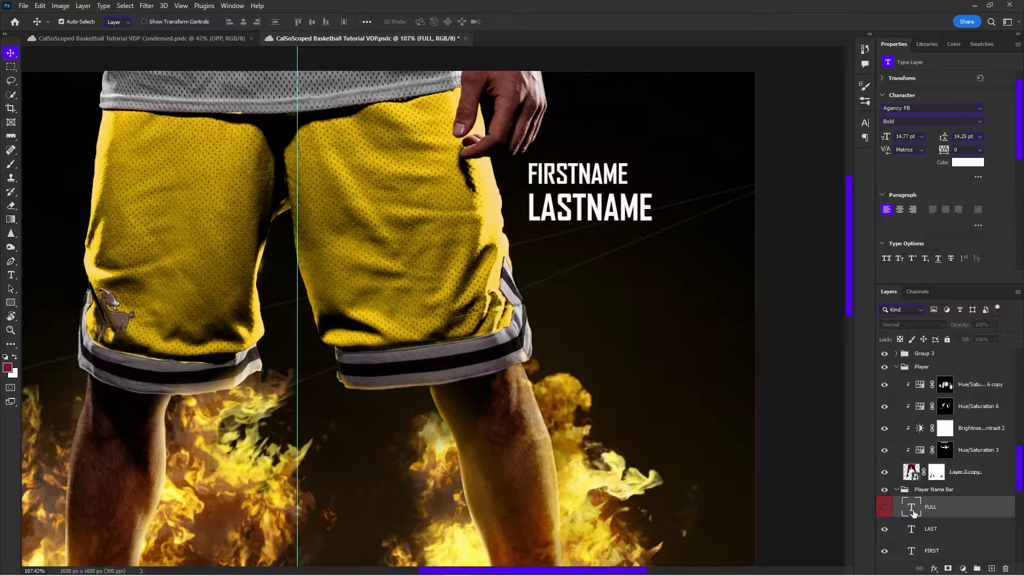
pyautogui.scroll(-4, 490, 221)
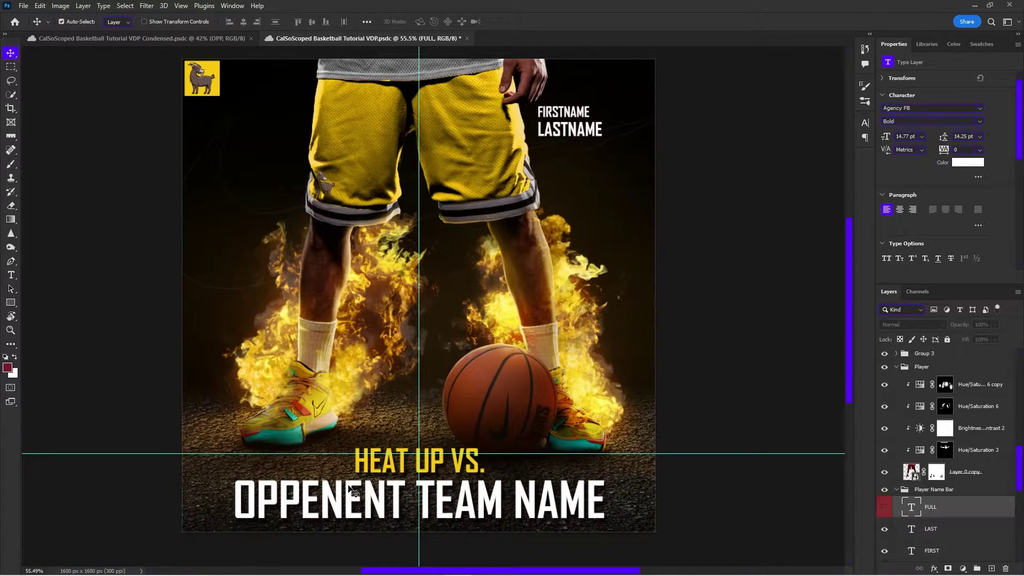
pyautogui.click(352, 491)
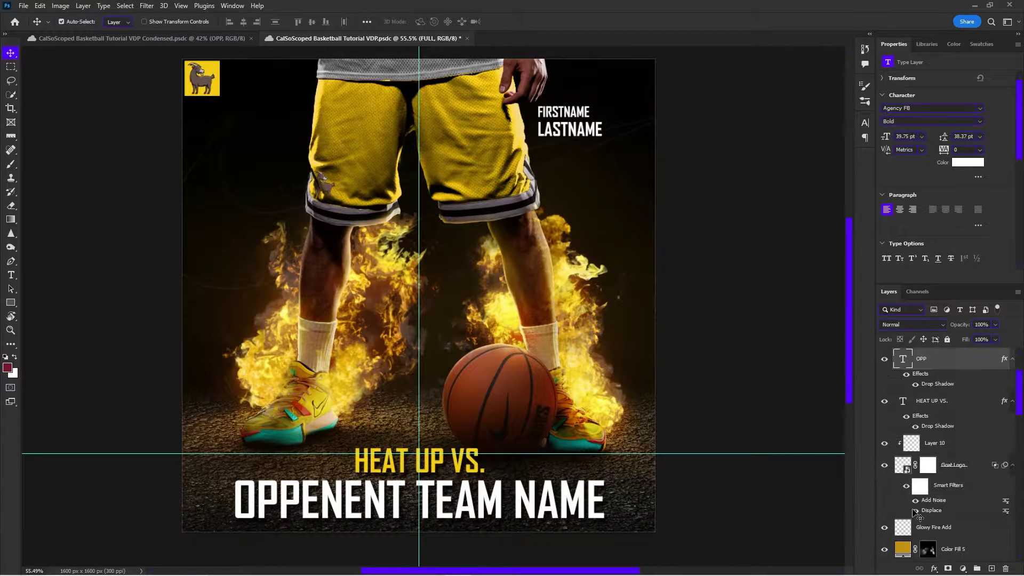
# Hide the opponent team name and LASTNAME text layers, then select FIRSTNAME
pyautogui.click(884, 360)
pyautogui.scroll(3, 507, 170)
pyautogui.click(571, 131)
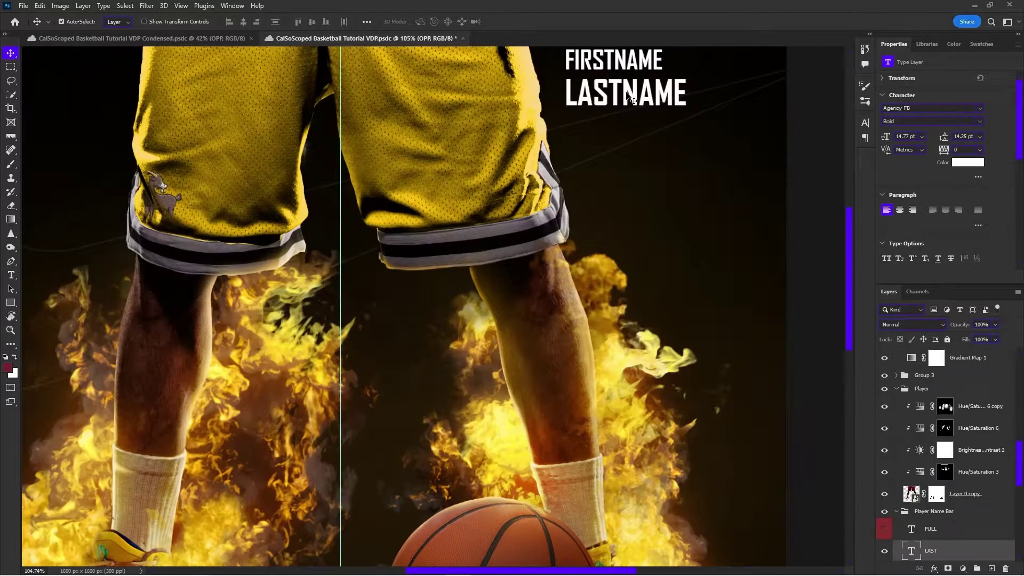
pyautogui.click(885, 551)
pyautogui.scroll(-2, 608, 98)
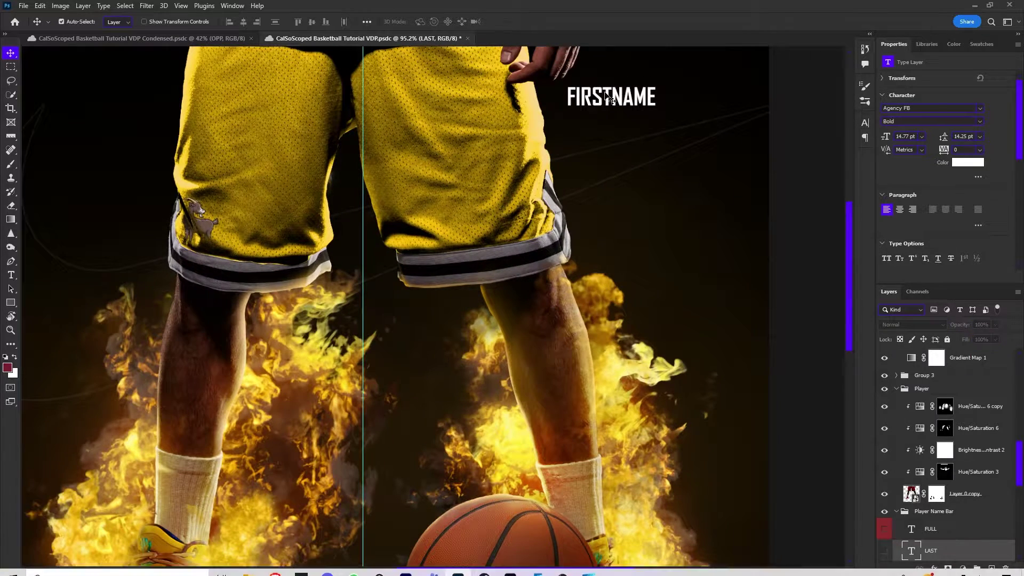
pyautogui.click(608, 98)
pyautogui.scroll(-1, 576, 245)
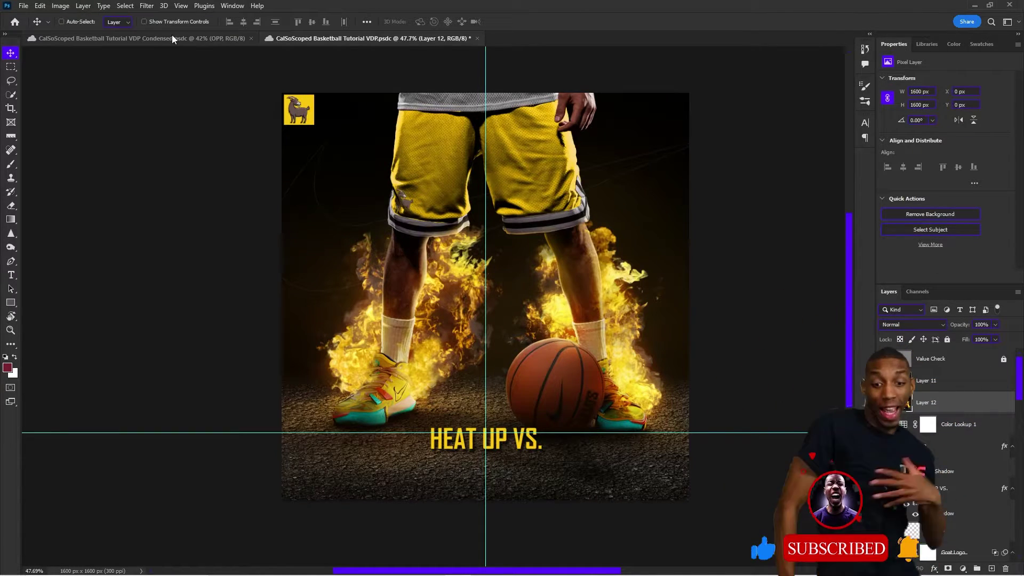
# Turn off Auto-Select in the Move tool options
pyautogui.press('ctrl')
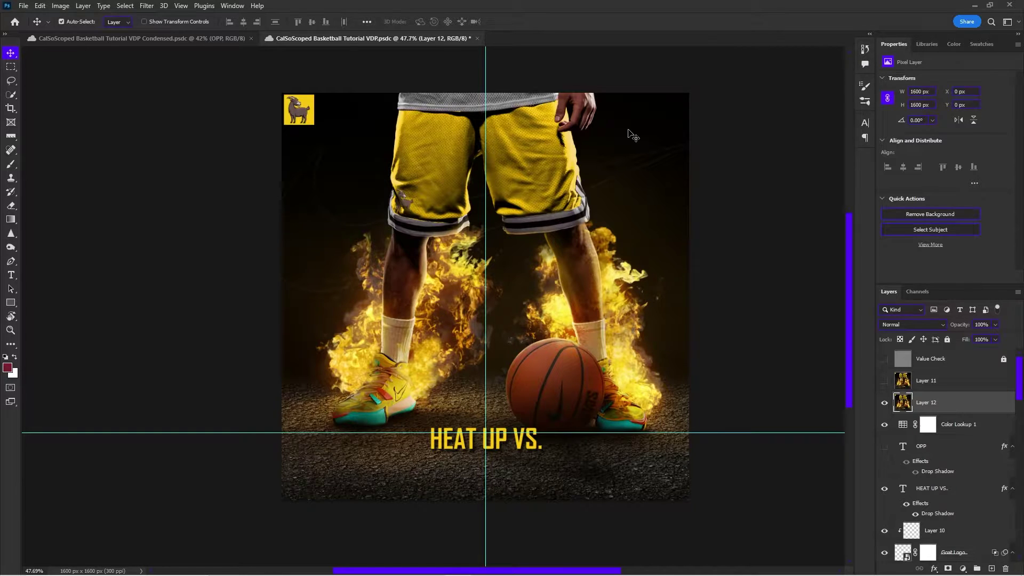
# On the condensed graphic, hide the Adjustments, WLD and Player Name Bar groups
pyautogui.click(166, 37)
pyautogui.press('b')
pyautogui.moveTo(884, 401); pyautogui.dragTo(884, 424)
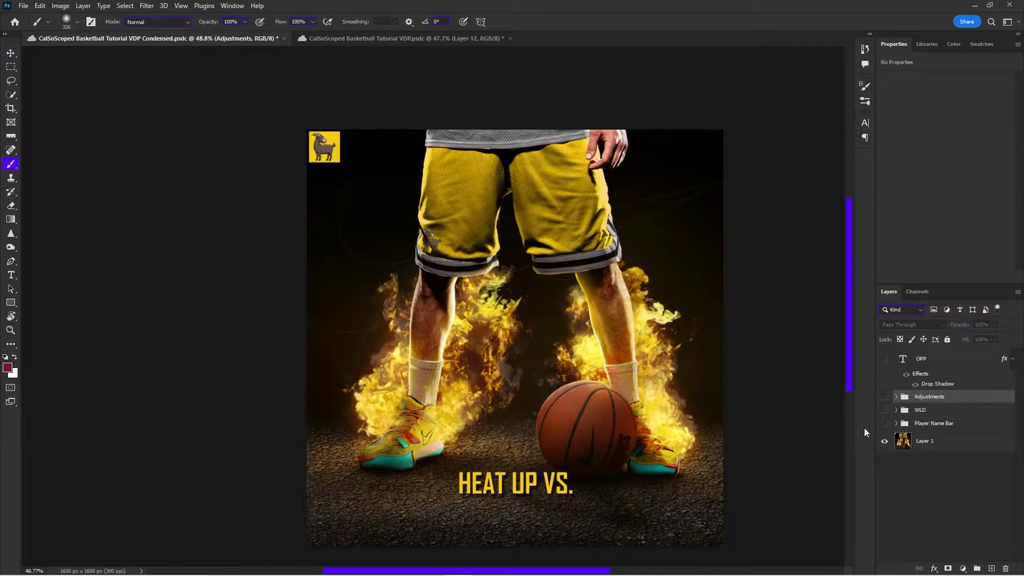
pyautogui.keyDown('alt'); pyautogui.scroll(-1, 478, 520); pyautogui.keyUp('alt')
pyautogui.hscroll(-1, 477, 521)
pyautogui.press('v')
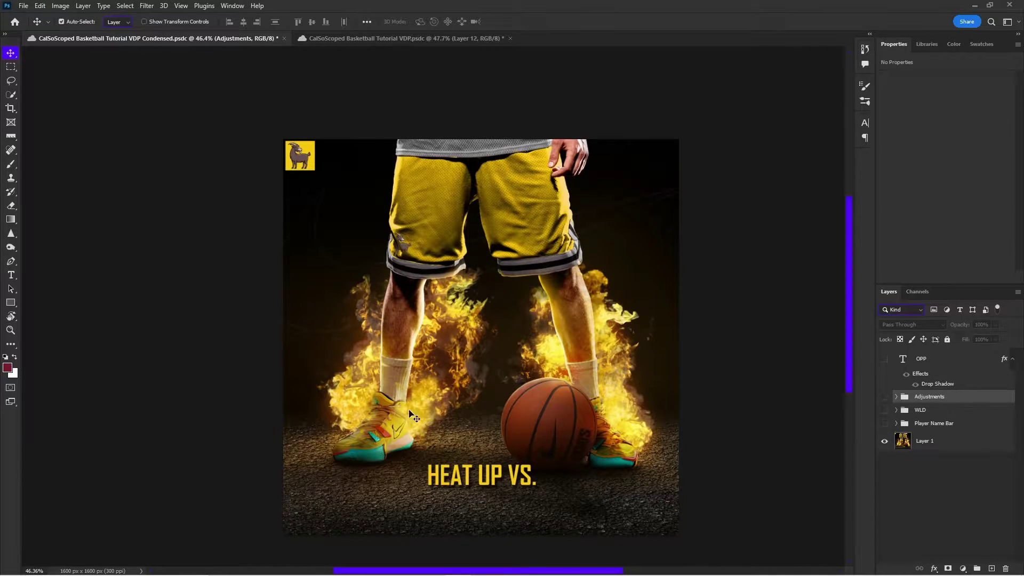
# Show the Adjustments group again and select its Glowy Fire Add layer
pyautogui.scroll(1, 373, 433)
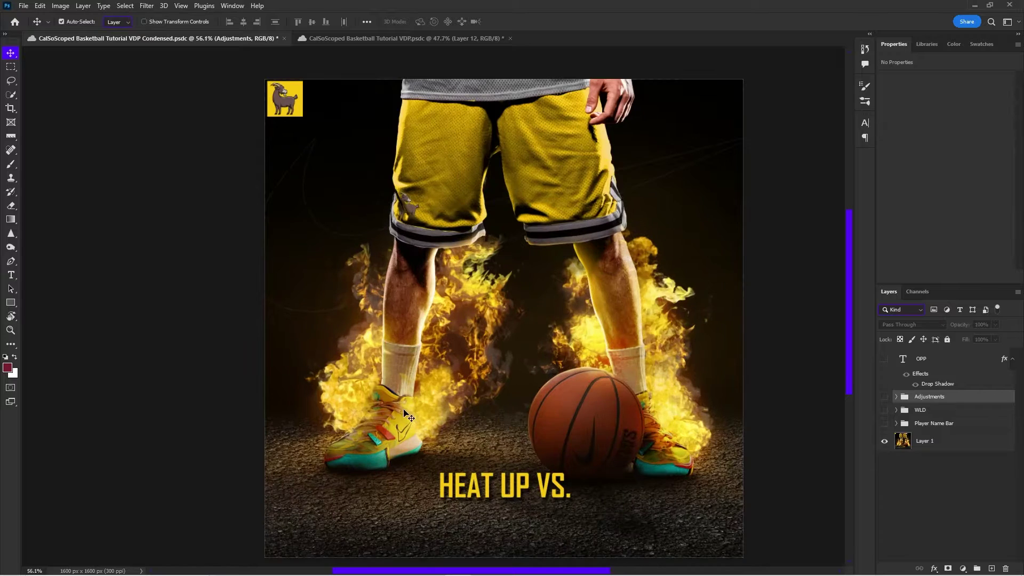
pyautogui.click(885, 397)
pyautogui.click(897, 397)
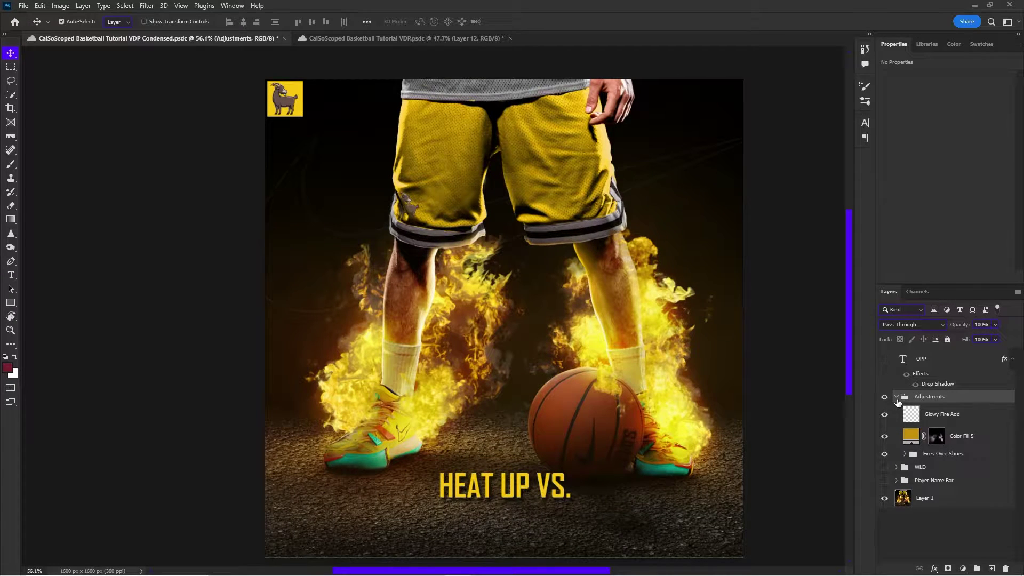
pyautogui.click(944, 420)
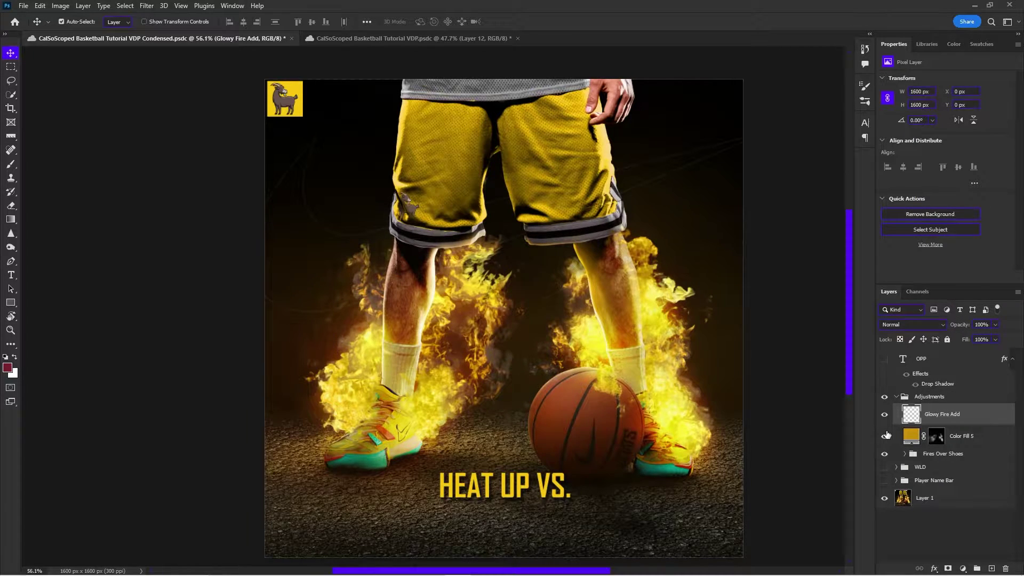
# Compare Color Fill 5 and Fires Over Shoes on and off, then collapse the Adjustments group
pyautogui.click(885, 436)
pyautogui.click(885, 437)
pyautogui.click(885, 436)
pyautogui.click(885, 436)
pyautogui.click(885, 437)
pyautogui.click(883, 453)
pyautogui.click(884, 454)
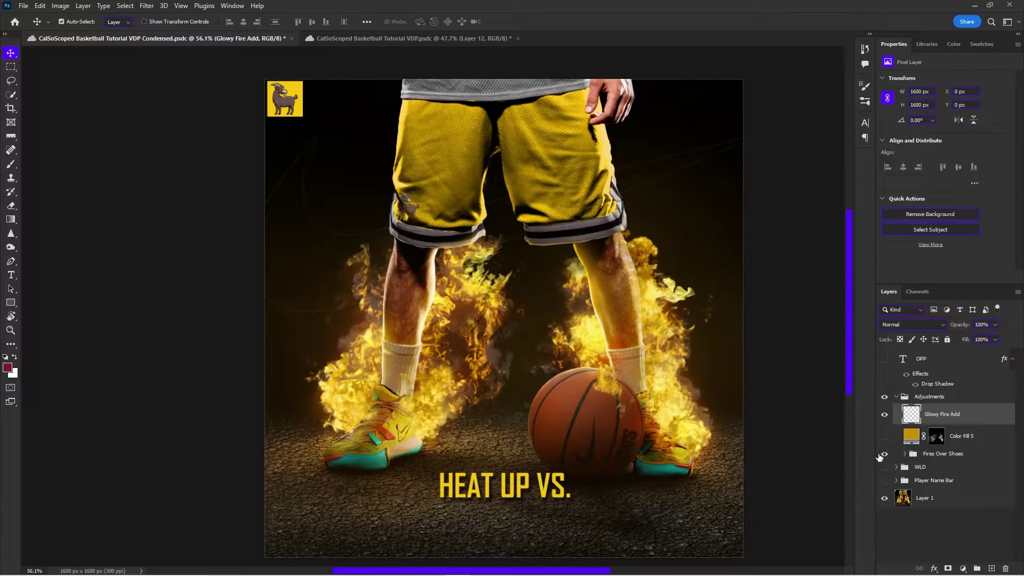
pyautogui.click(885, 436)
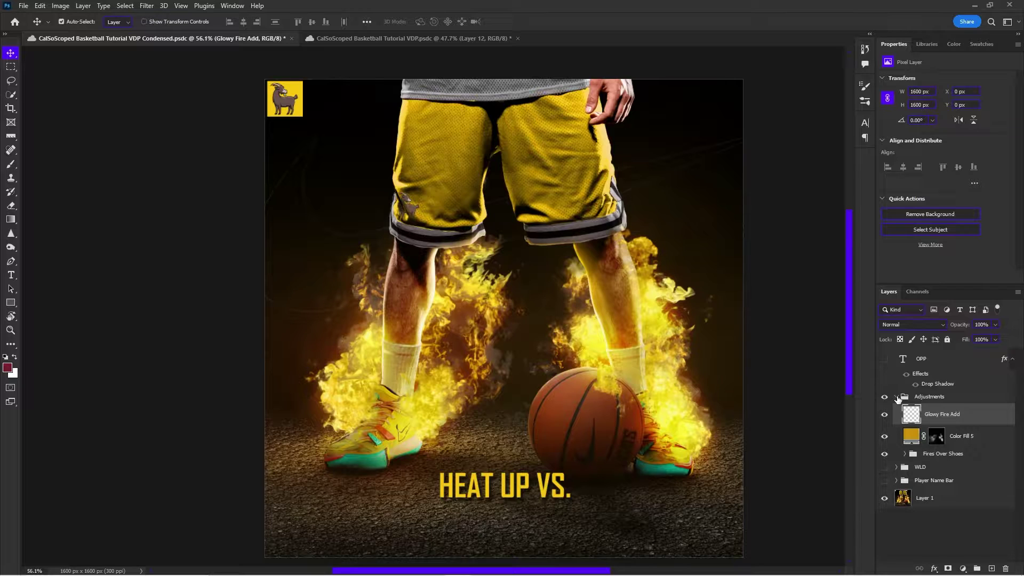
pyautogui.click(899, 398)
pyautogui.click(896, 397)
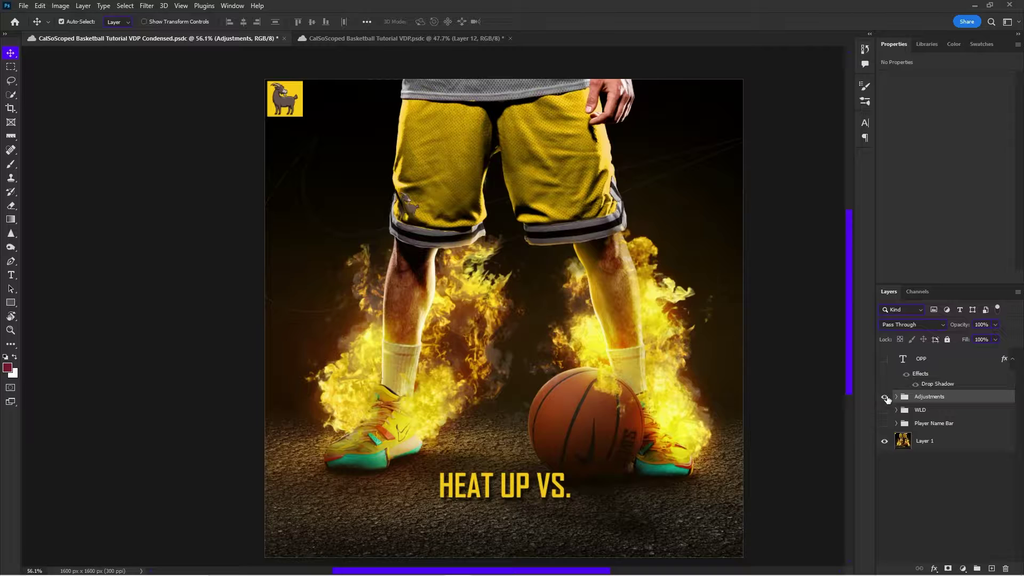
# Show and expand Player Name Bar, then hide the FULL layer so FIRST and LAST display
pyautogui.click(885, 425)
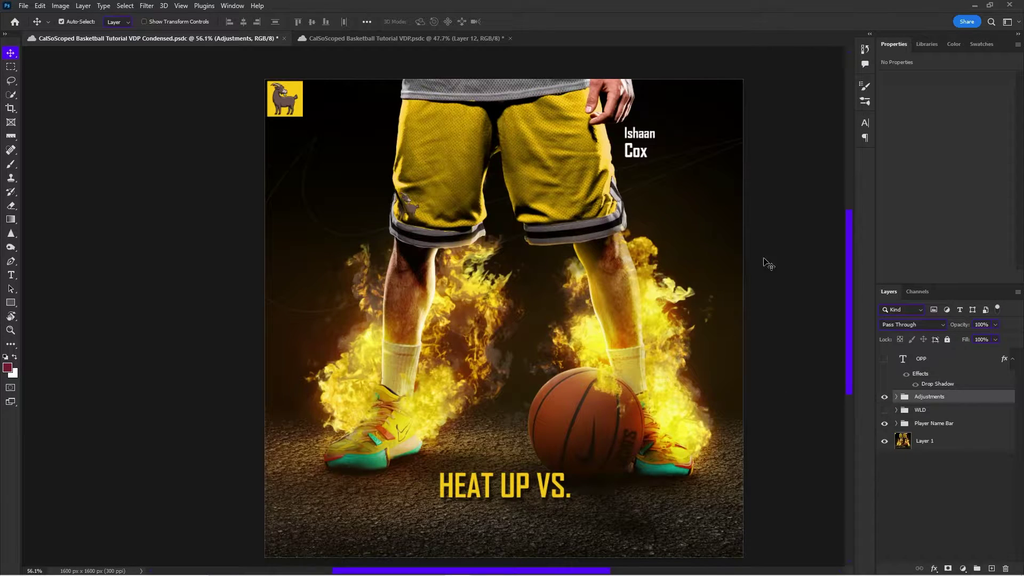
pyautogui.scroll(5, 656, 107)
pyautogui.click(595, 176)
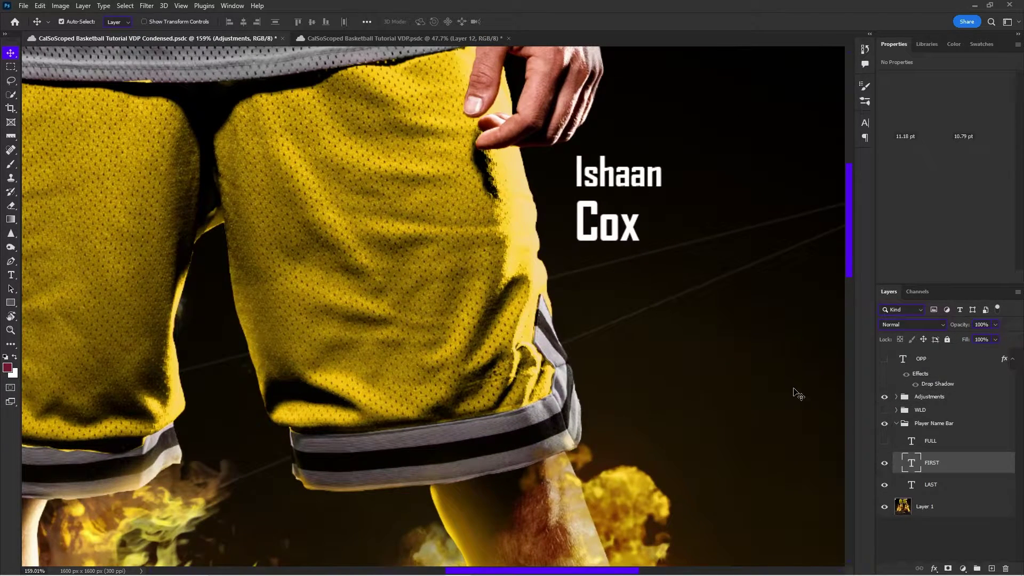
pyautogui.scroll(-3, 650, 304)
pyautogui.scroll(-3, 454, 299)
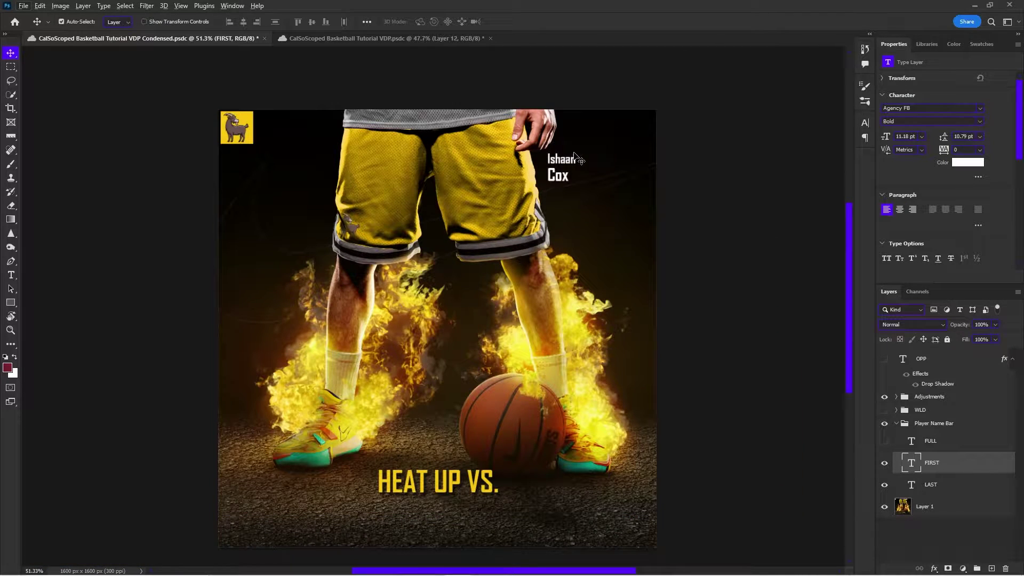
pyautogui.scroll(2, 440, 229)
pyautogui.scroll(-2, 440, 230)
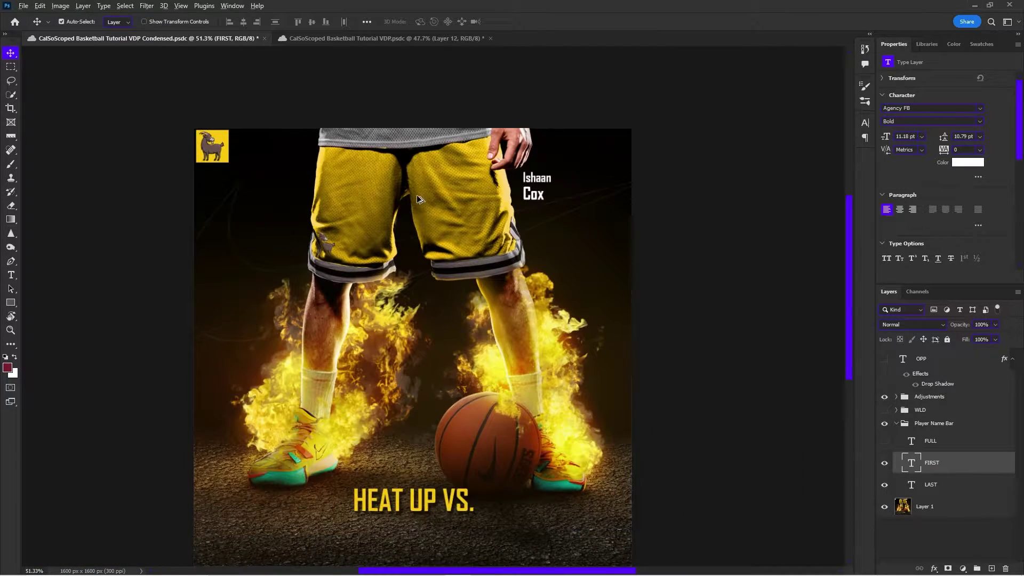
pyautogui.scroll(1, 421, 201)
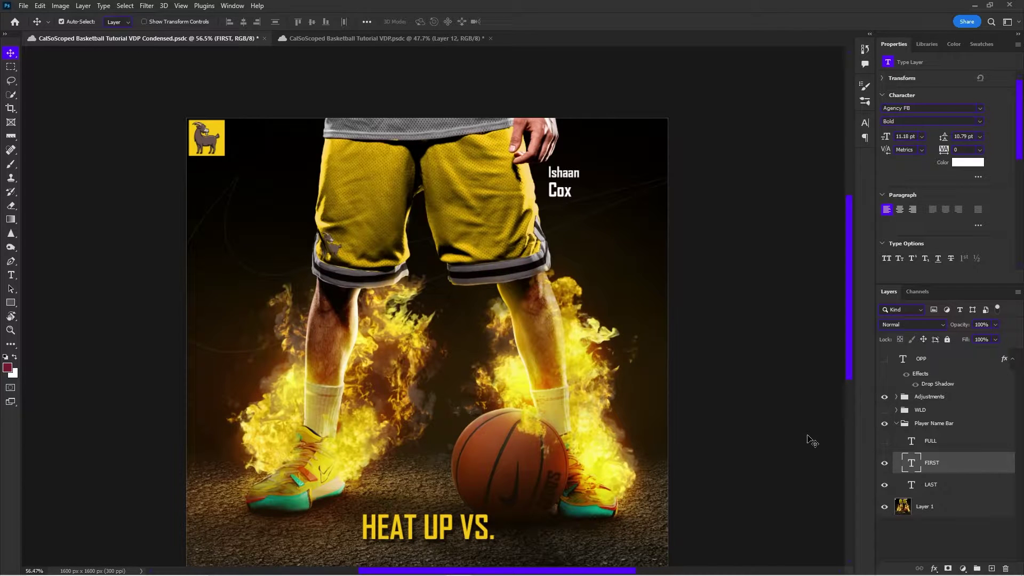
pyautogui.click(884, 440)
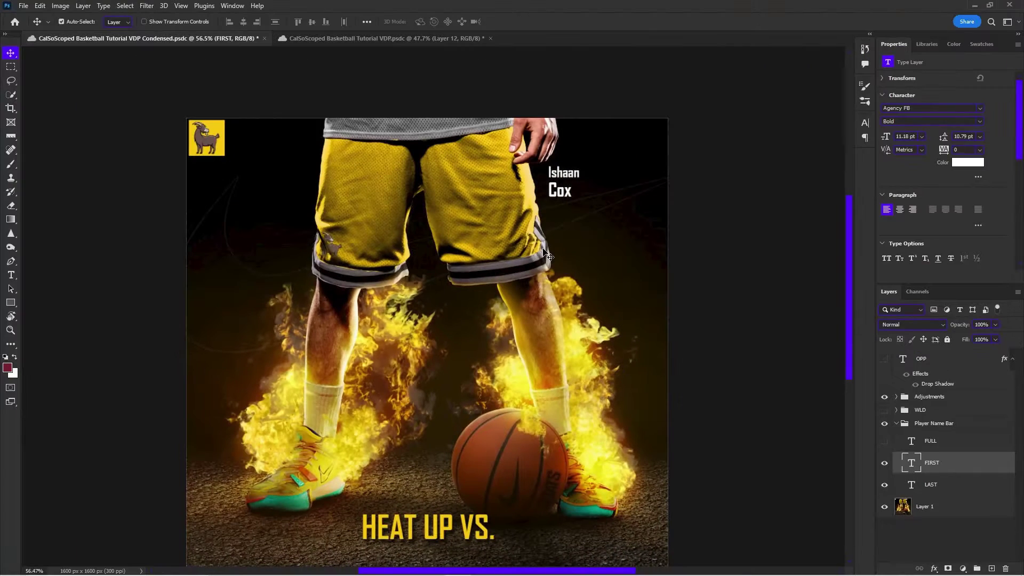
pyautogui.click(635, 273)
pyautogui.click(883, 441)
# Collapse Player Name Bar, show the WLD group and test the W, L and D layer visibility
pyautogui.click(902, 424)
pyautogui.click(896, 423)
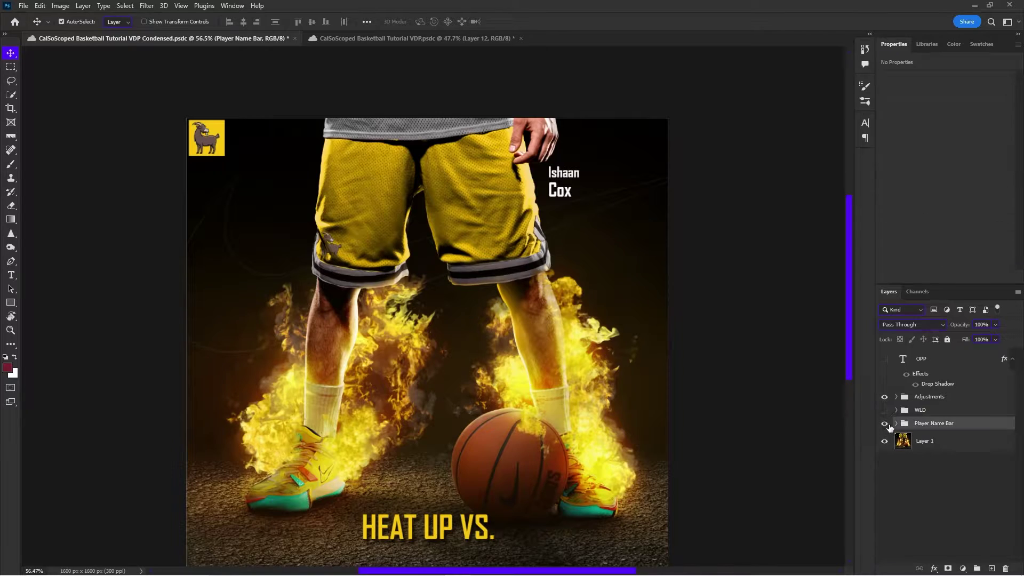
pyautogui.click(884, 410)
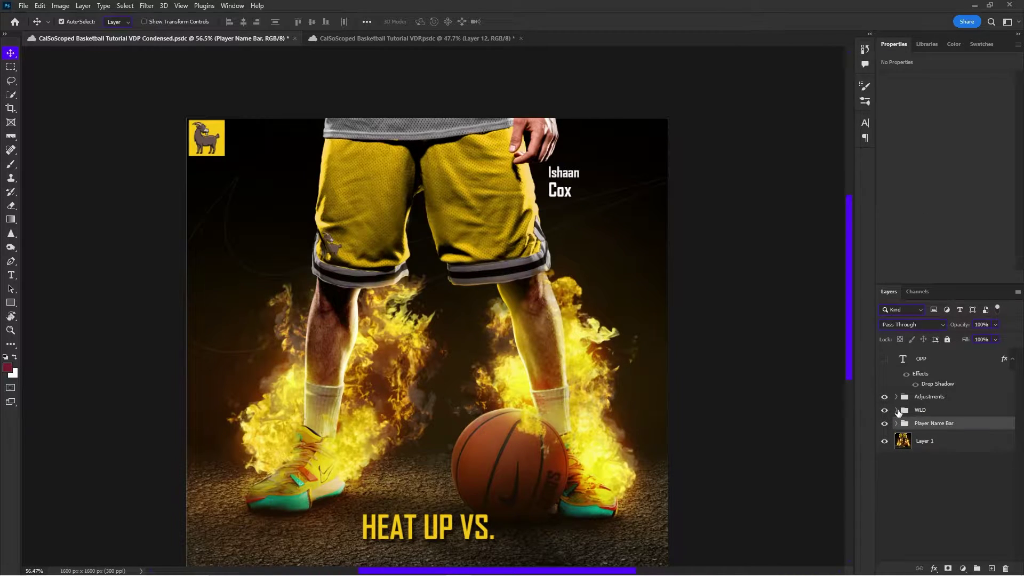
pyautogui.click(896, 409)
pyautogui.click(884, 429)
pyautogui.click(885, 472)
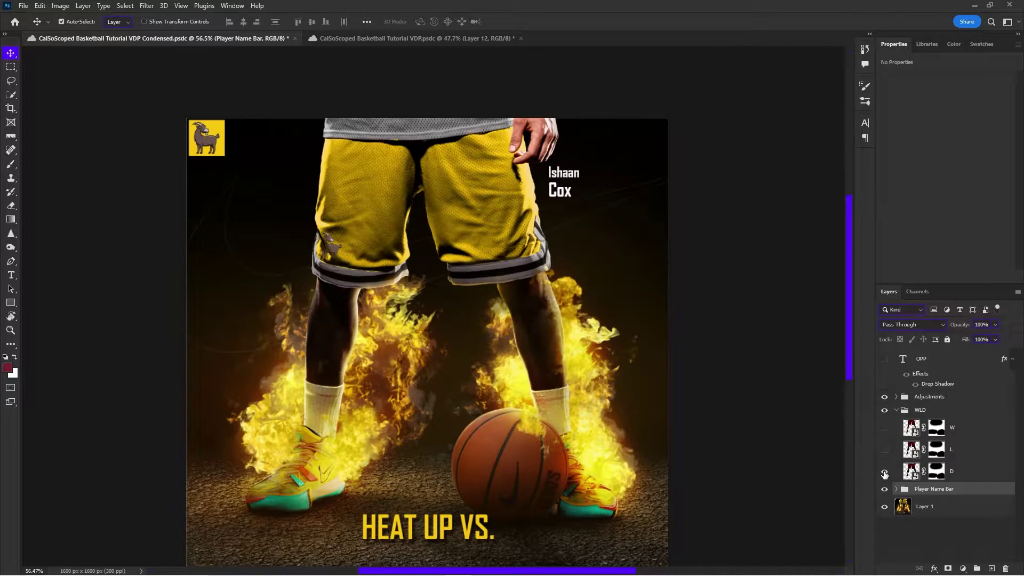
pyautogui.click(884, 472)
pyautogui.click(884, 451)
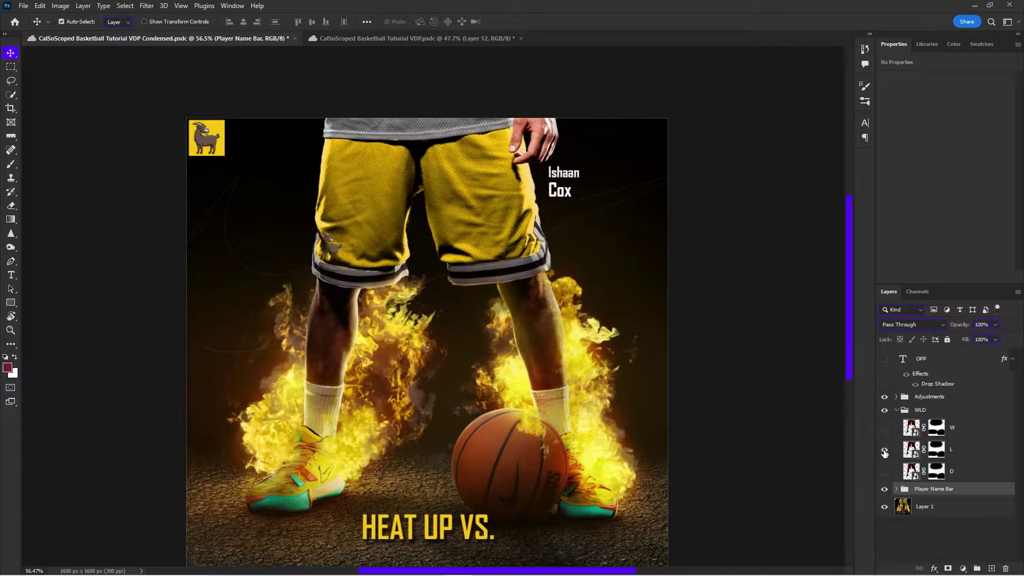
pyautogui.click(884, 450)
pyautogui.click(884, 428)
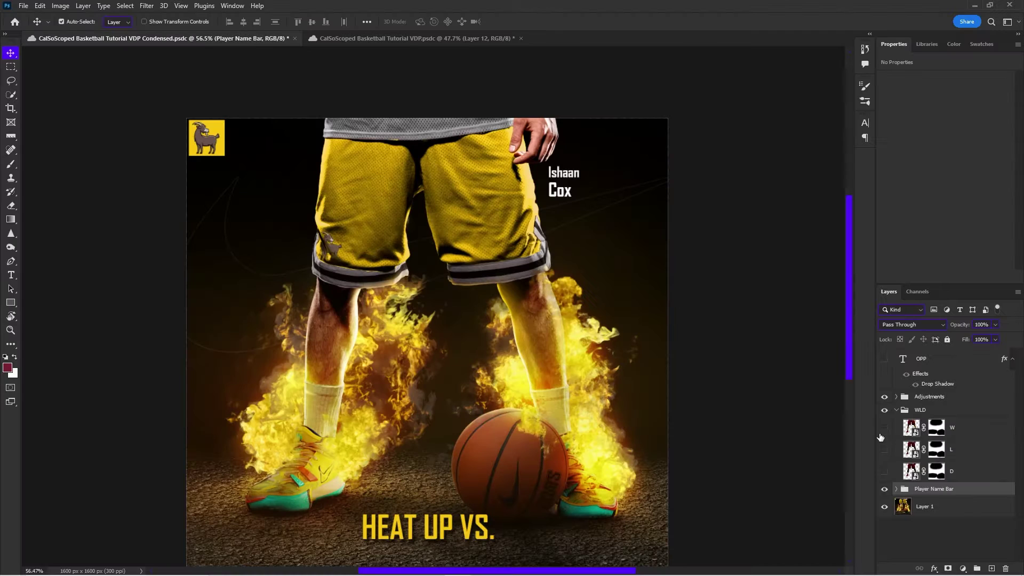
# Collapse WLD and show the OPP layer so 'Swarm' appears under HEAT UP VS
pyautogui.click(592, 412)
pyautogui.click(592, 467)
pyautogui.click(897, 409)
pyautogui.click(884, 358)
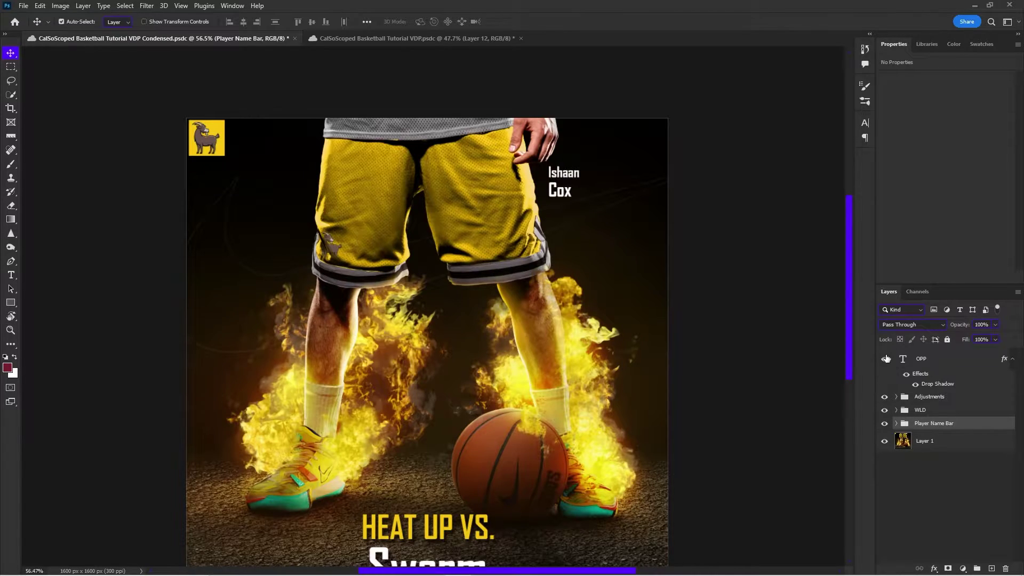
pyautogui.scroll(-2, 480, 319)
pyautogui.scroll(-2, 484, 322)
pyautogui.scroll(5, 427, 464)
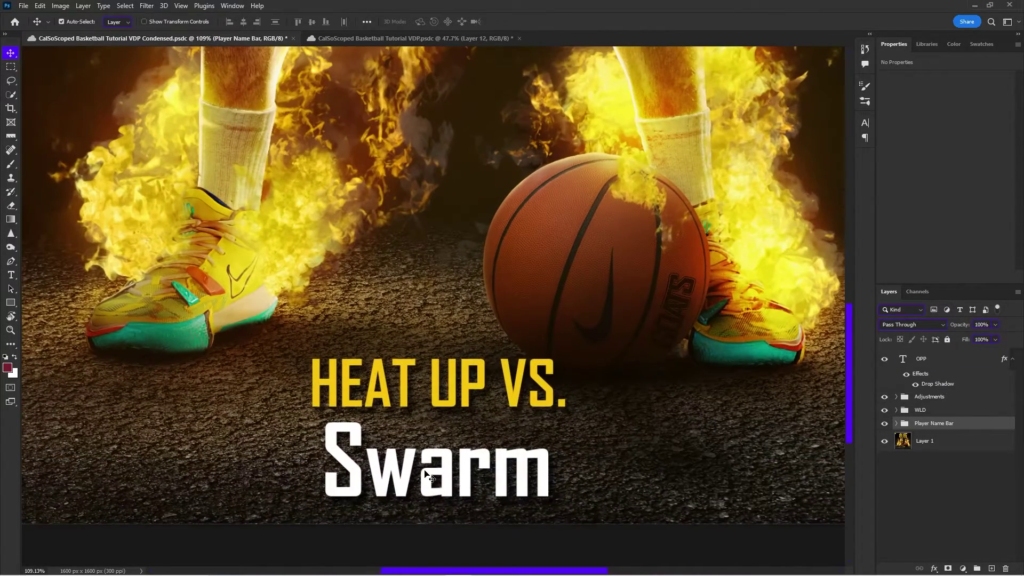
pyautogui.scroll(-6, 427, 464)
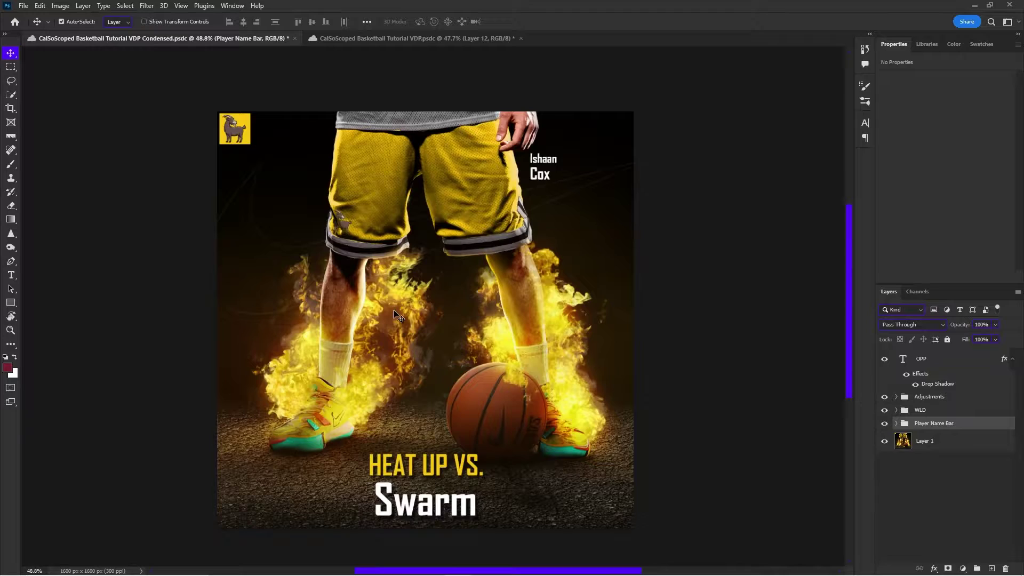
pyautogui.hotkey('alt', 'Tab')
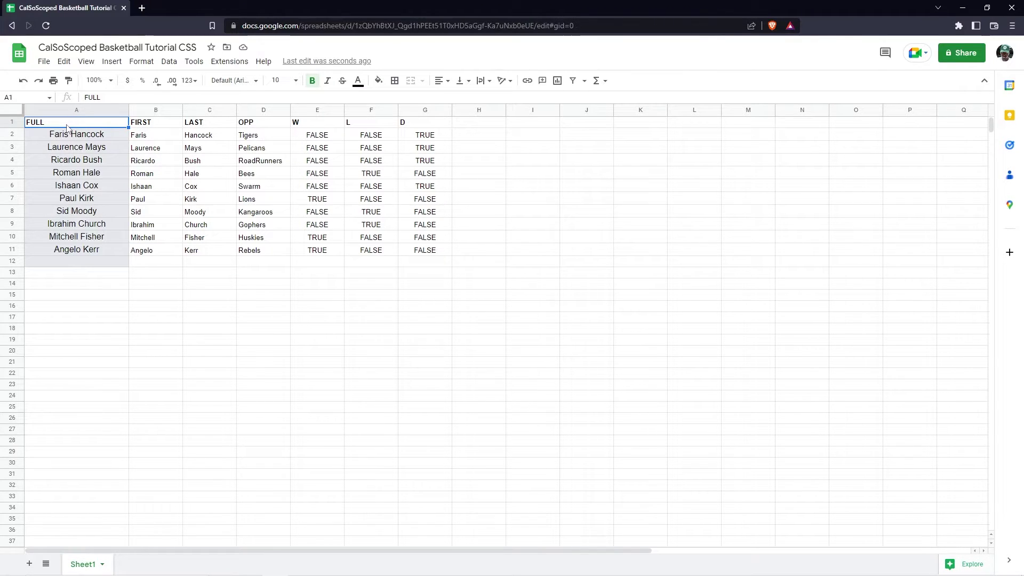
# Inspect the existing first-name formulas, then clear the split names from B4:C11
pyautogui.click(57, 139)
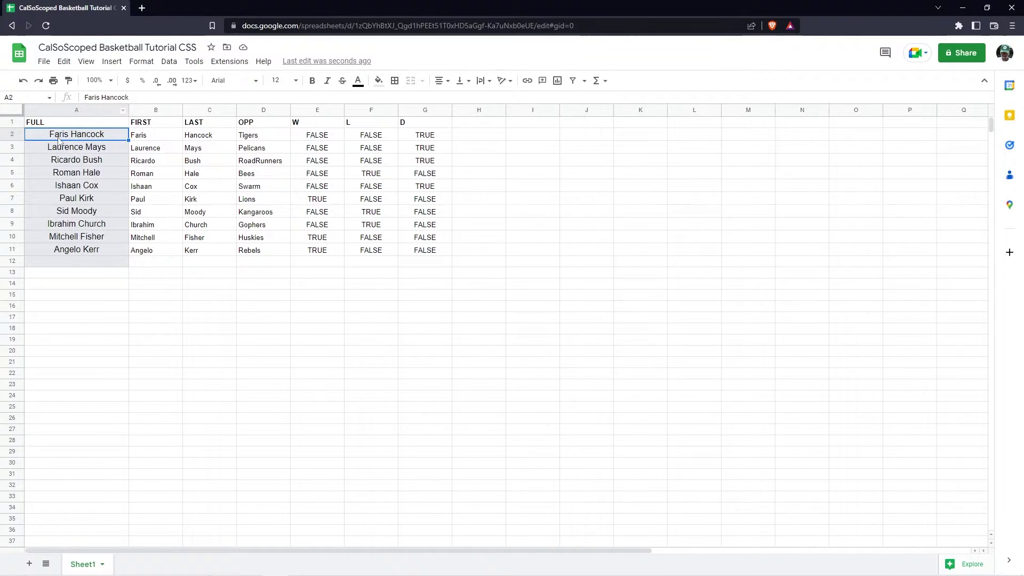
pyautogui.click(156, 139)
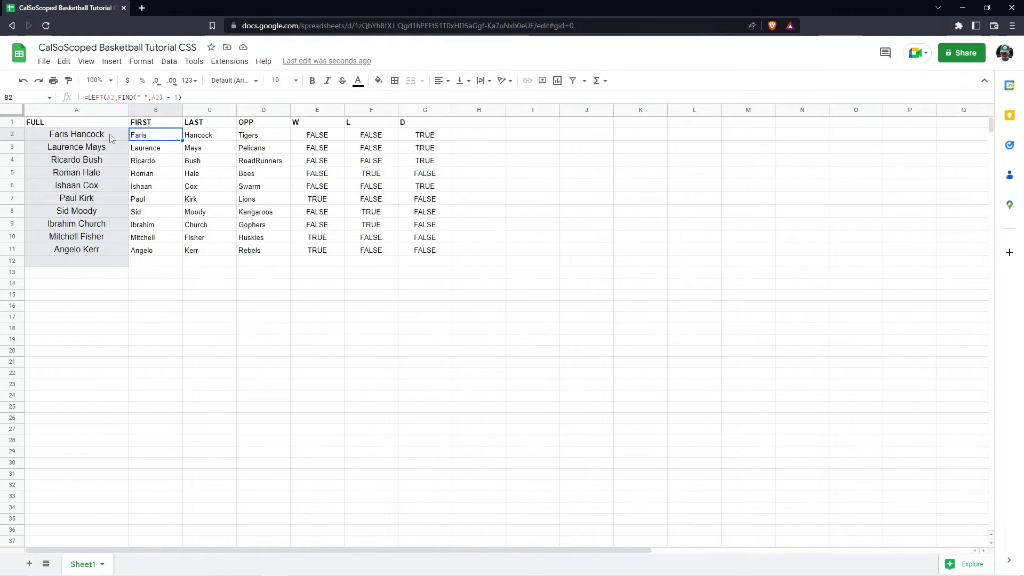
pyautogui.click(138, 150)
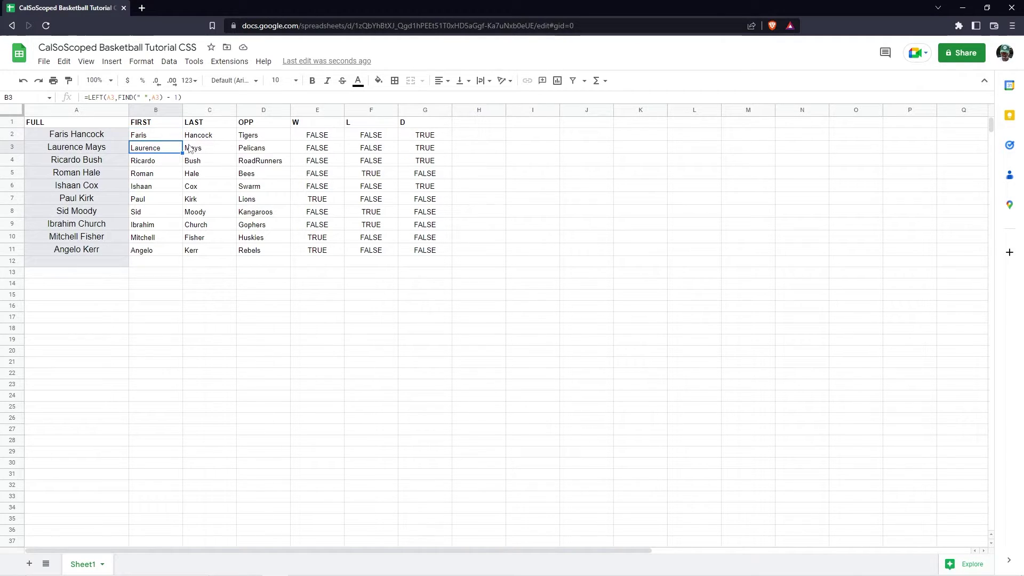
pyautogui.click(146, 165)
pyautogui.moveTo(143, 165); pyautogui.dragTo(201, 251)
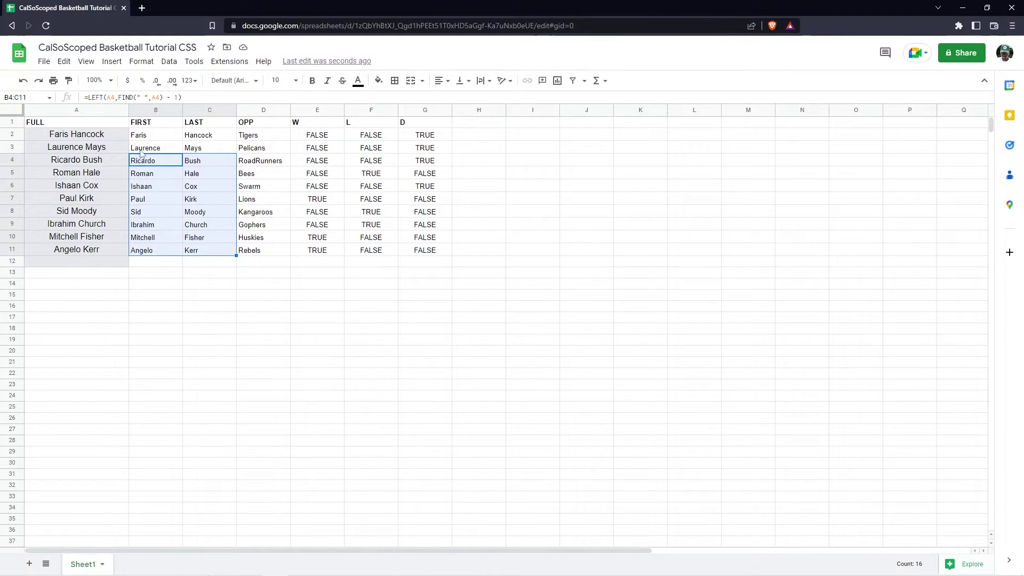
pyautogui.press('Delete')
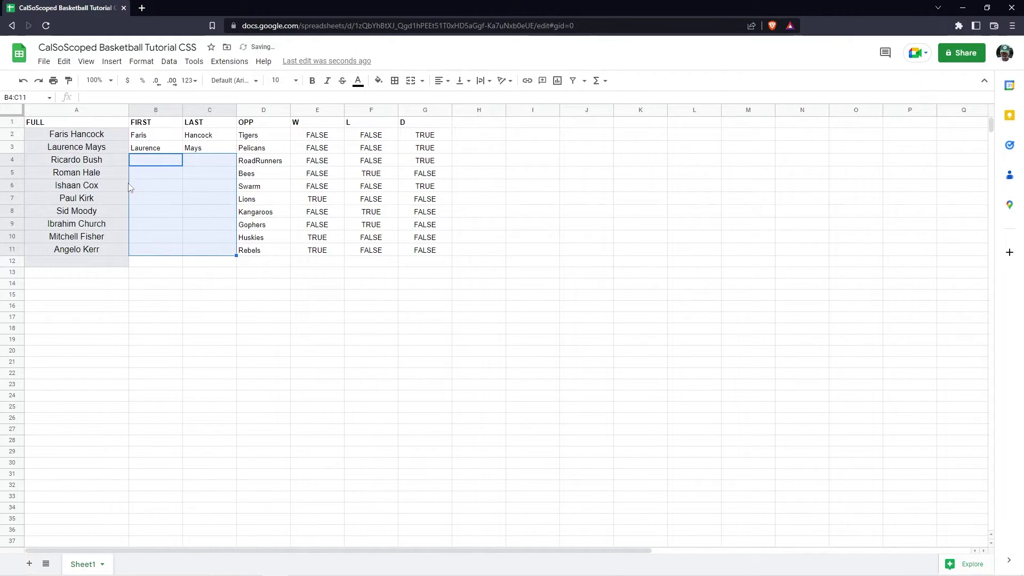
# Enter sample first and last names in B4:C5 and accept Smart Fill's split formulas for columns B and C
pyautogui.click(143, 161)
pyautogui.write('Ricardo')
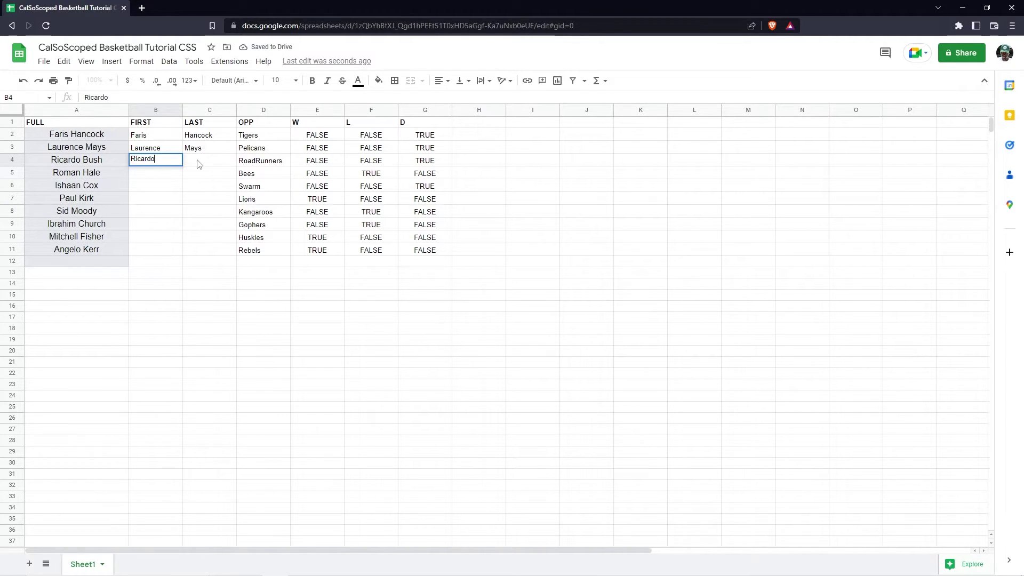
pyautogui.click(198, 161)
pyautogui.write('Bu')
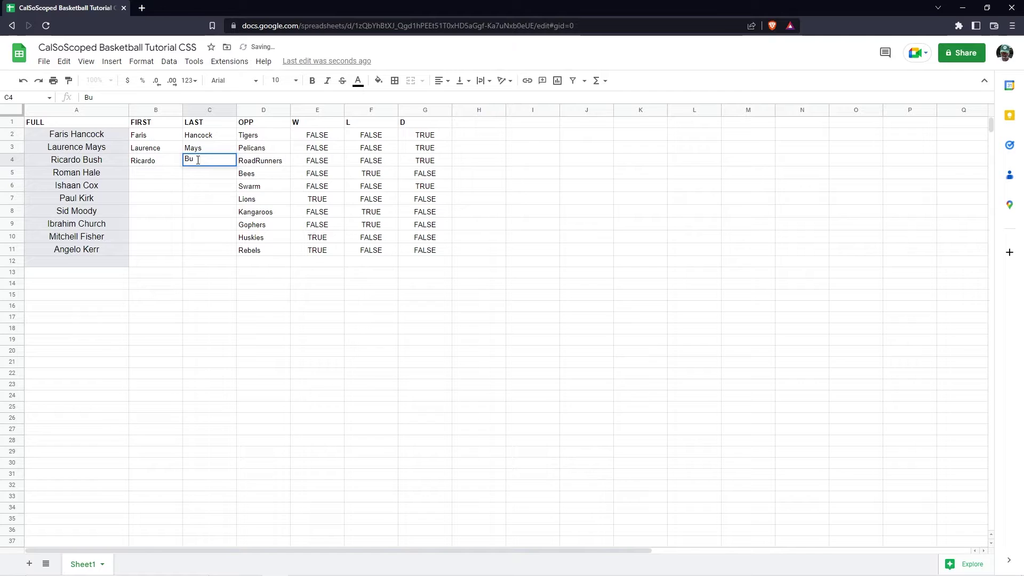
pyautogui.write('sh')
pyautogui.click(151, 173)
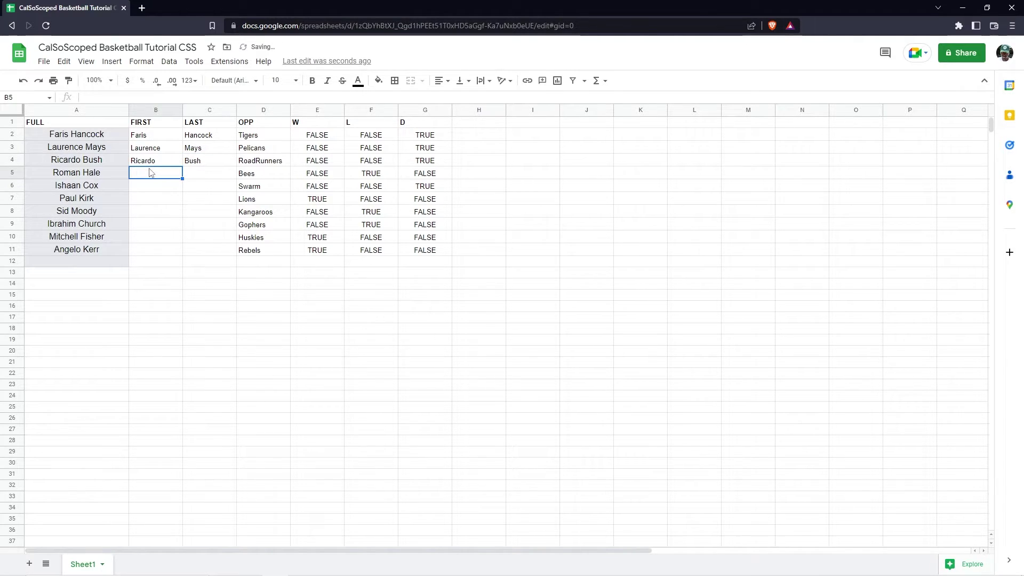
pyautogui.write('Rom')
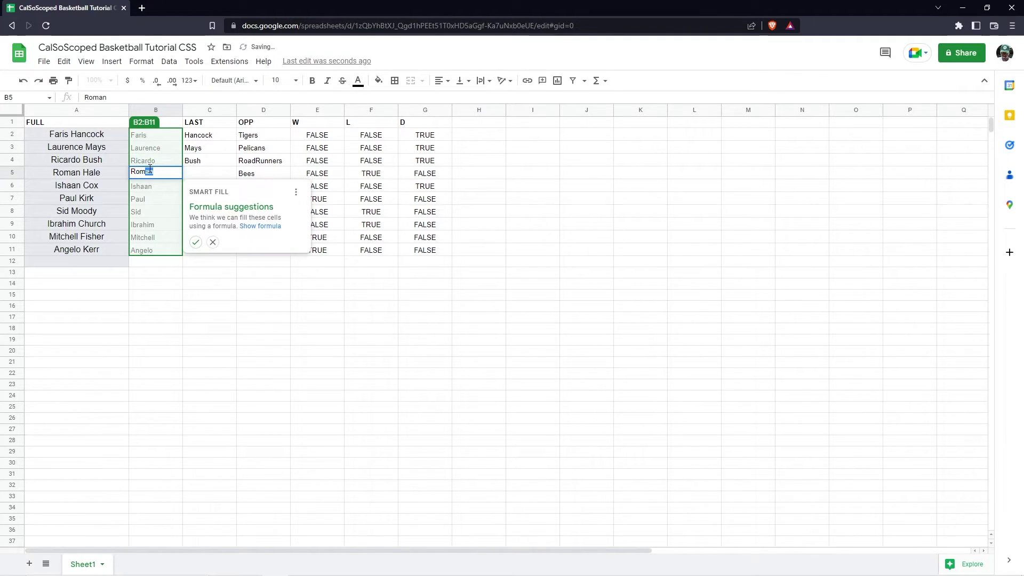
pyautogui.click(195, 244)
pyautogui.click(204, 177)
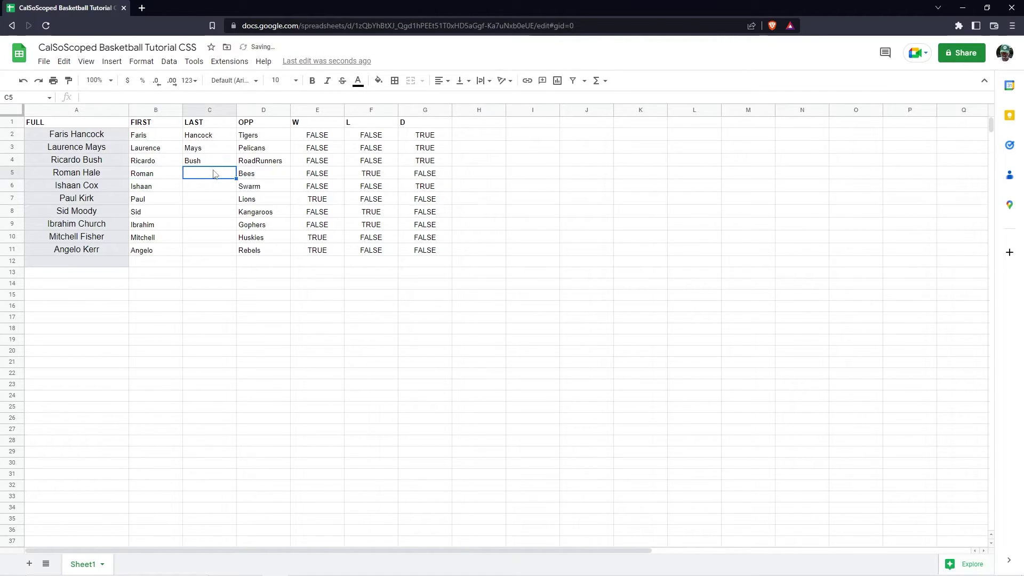
pyautogui.write('Hale')
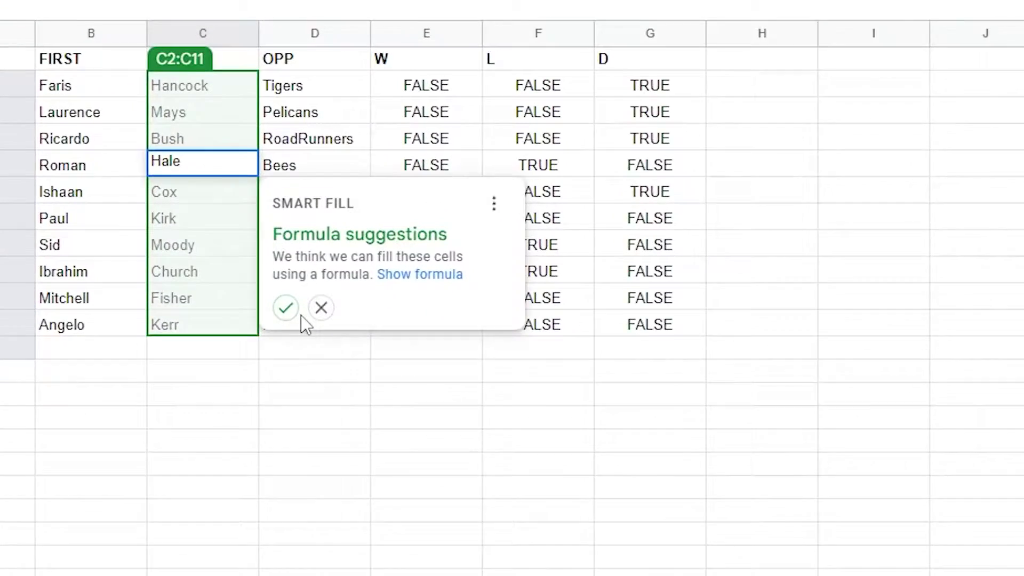
pyautogui.click(249, 242)
pyautogui.click(139, 200)
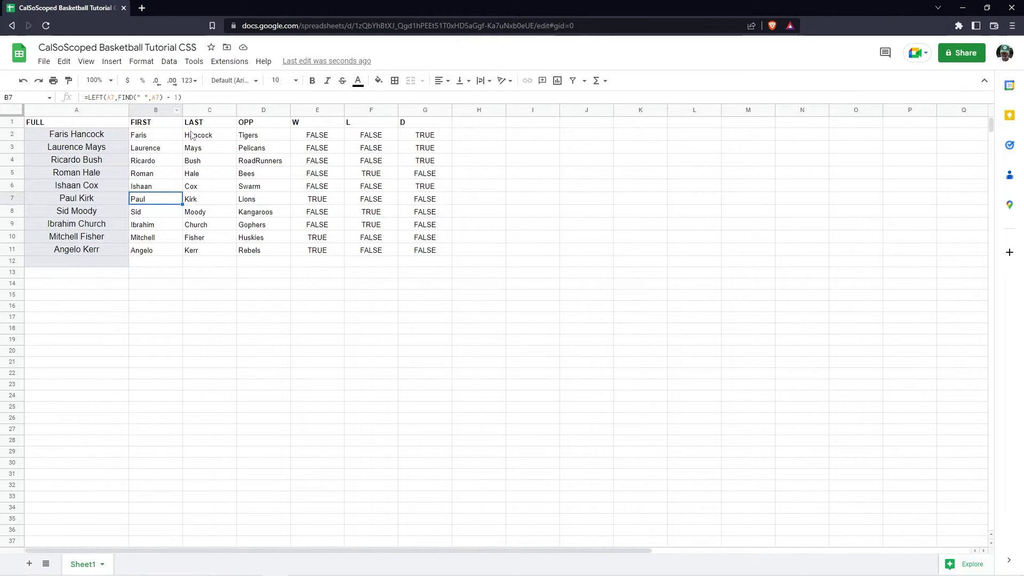
pyautogui.click(245, 123)
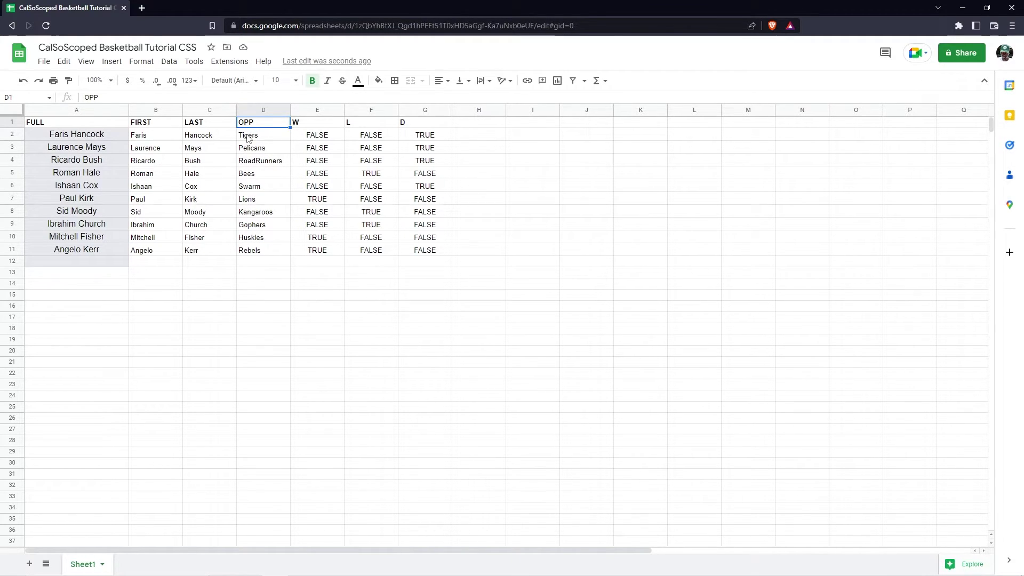
pyautogui.moveTo(250, 137); pyautogui.dragTo(252, 261)
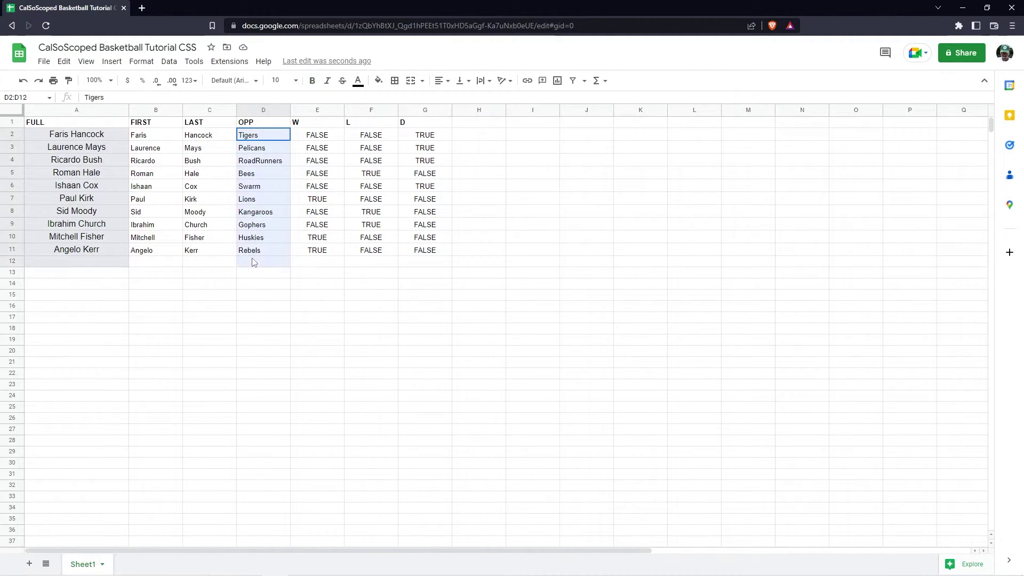
pyautogui.click(251, 138)
pyautogui.click(185, 137)
pyautogui.click(139, 137)
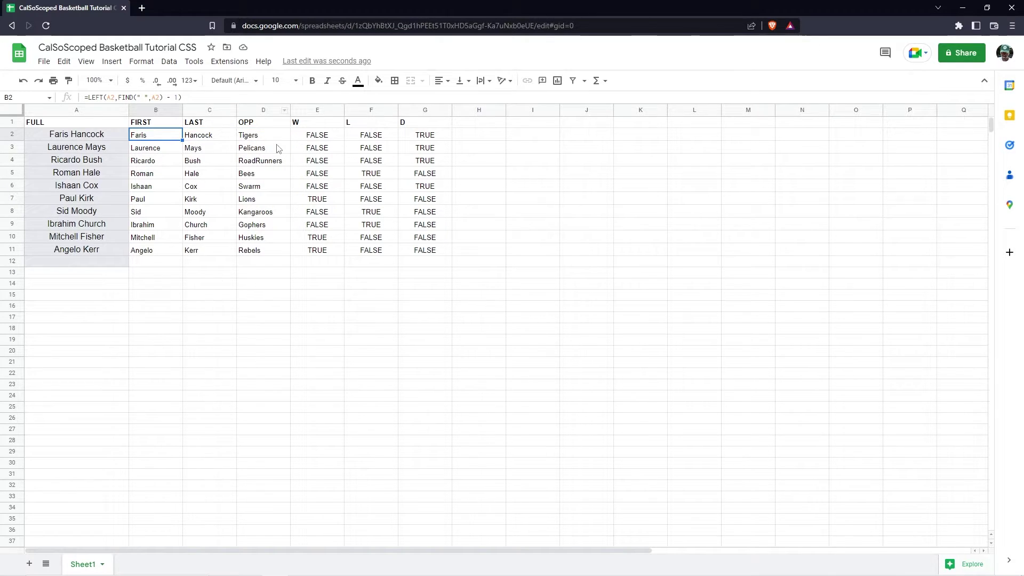
pyautogui.click(276, 137)
pyautogui.click(293, 122)
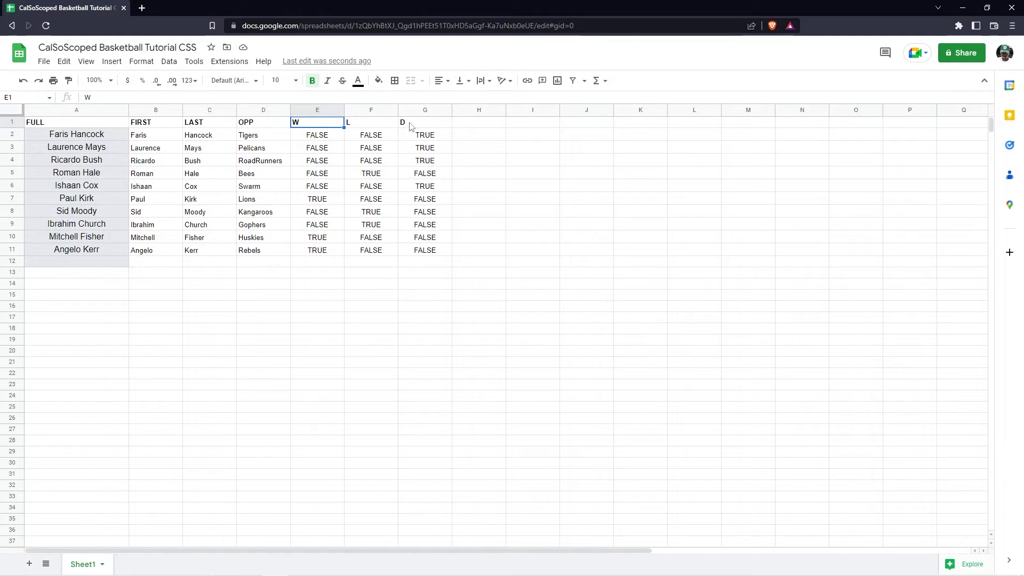
pyautogui.press('Down')
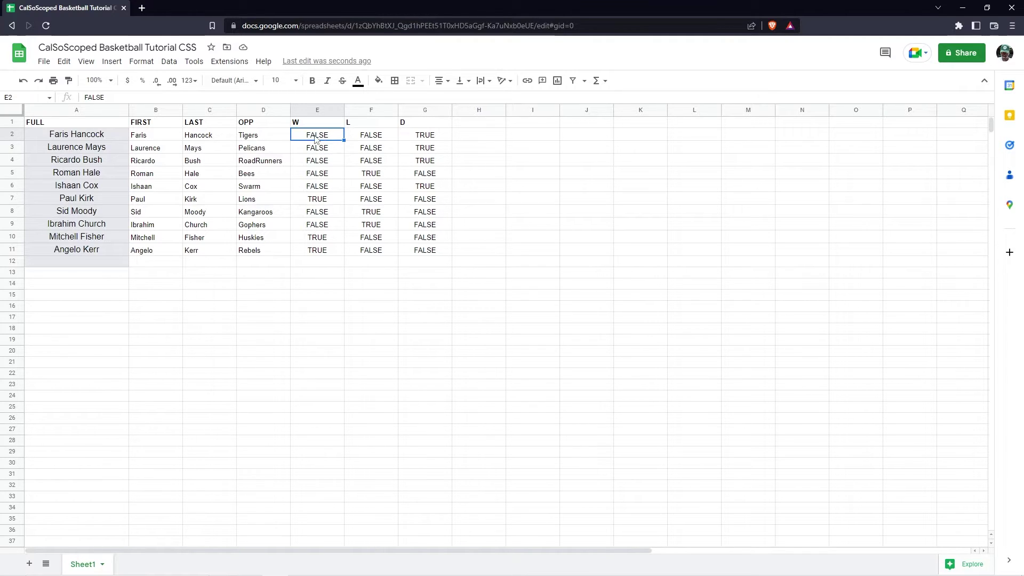
pyautogui.click(372, 135)
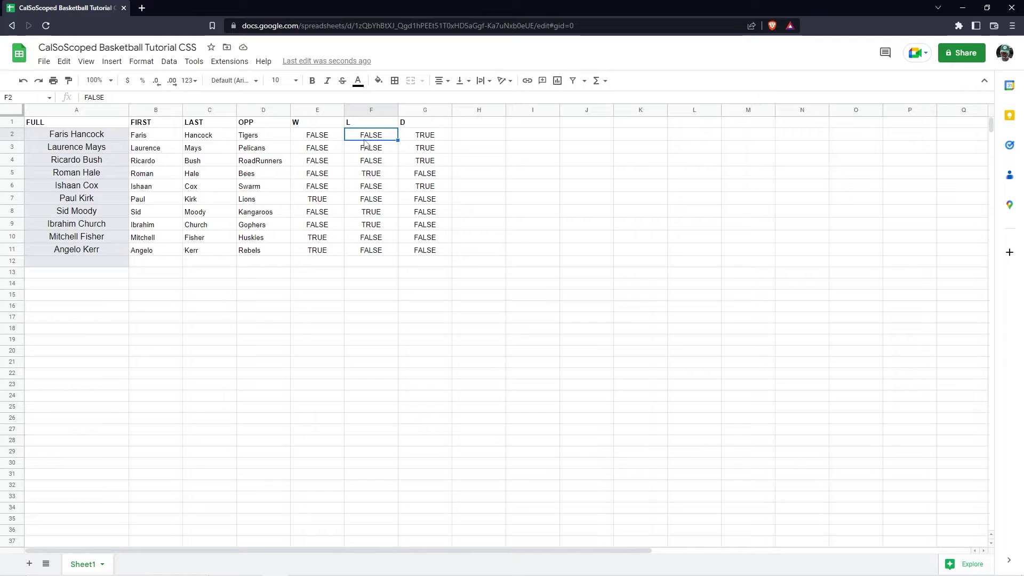
pyautogui.click(423, 140)
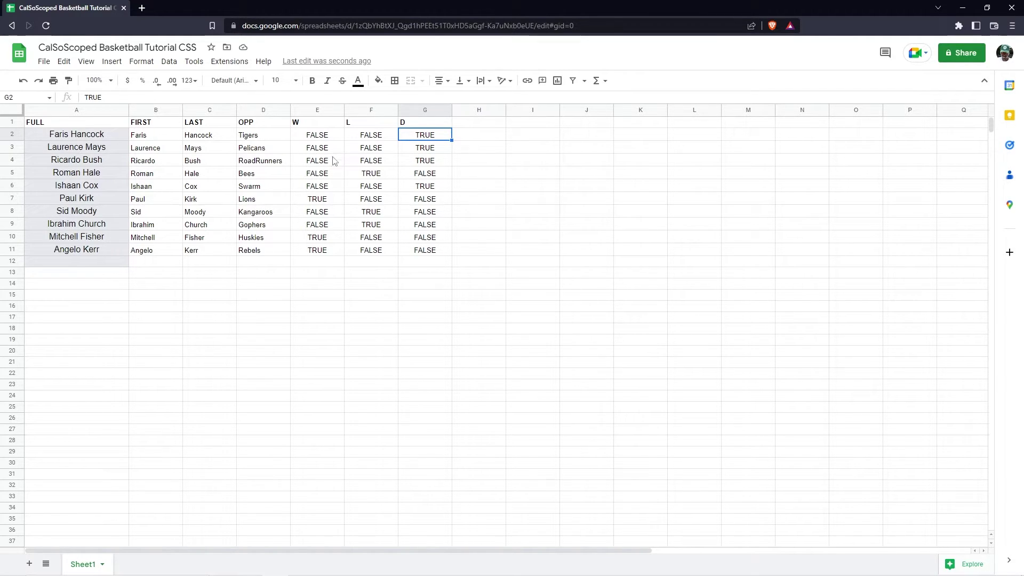
# Enter TRUE in H2 and fill it down to H31, then enter FALSE in I2
pyautogui.click(470, 139)
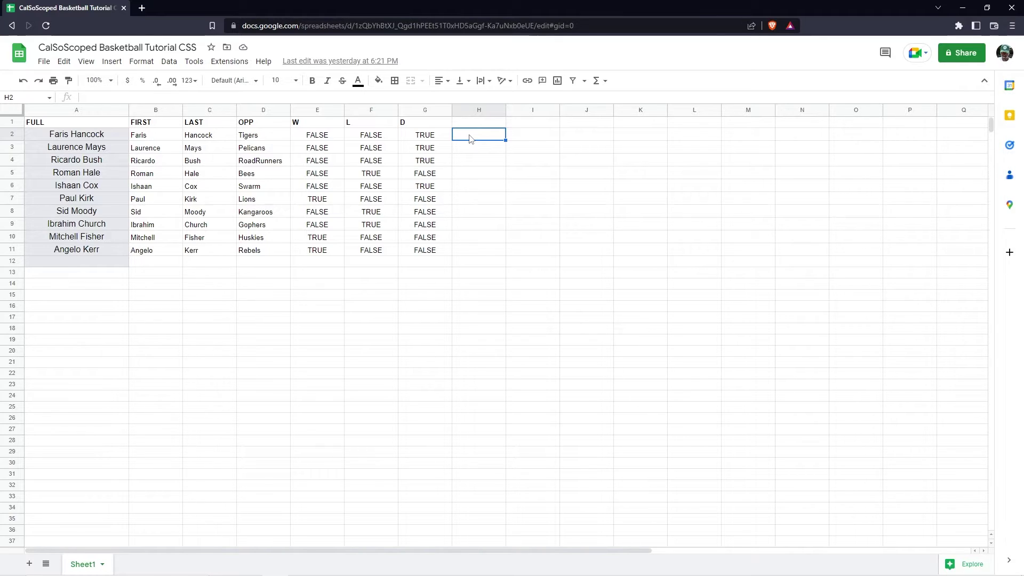
pyautogui.write('TRUE')
pyautogui.press('Return')
pyautogui.click(497, 137)
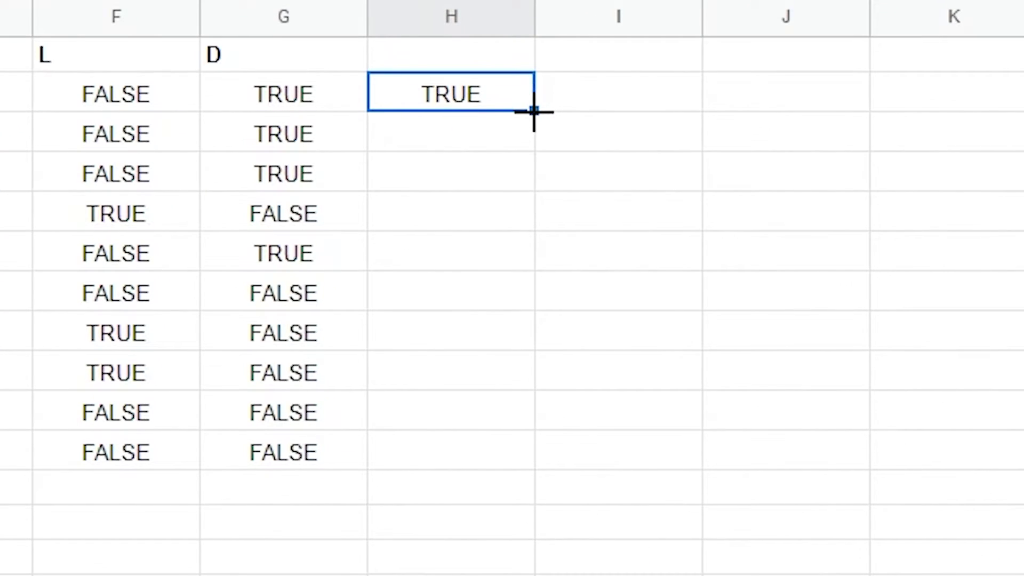
pyautogui.moveTo(533, 111); pyautogui.dragTo(501, 575)
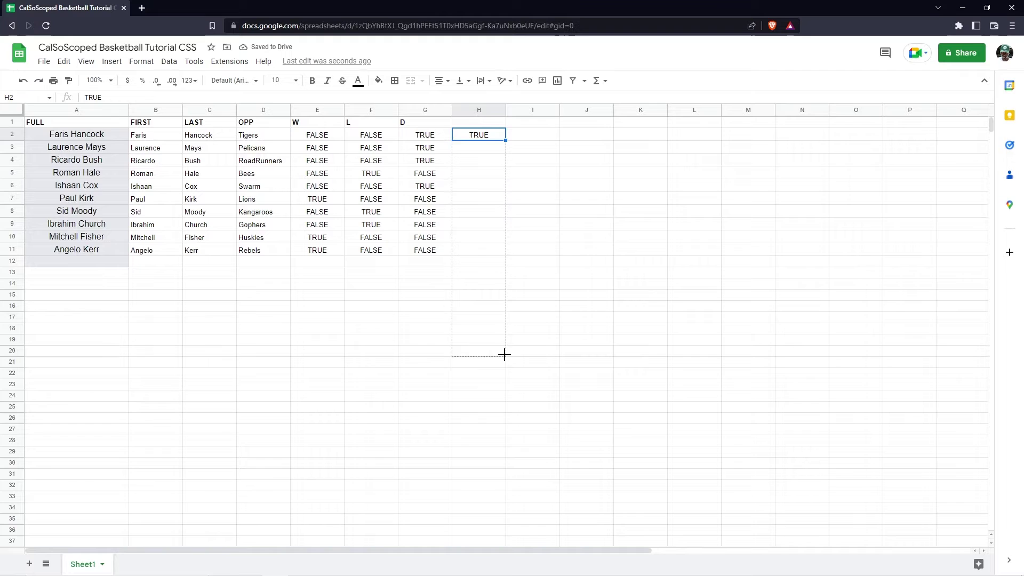
pyautogui.moveTo(495, 465); pyautogui.dragTo(495, 472)
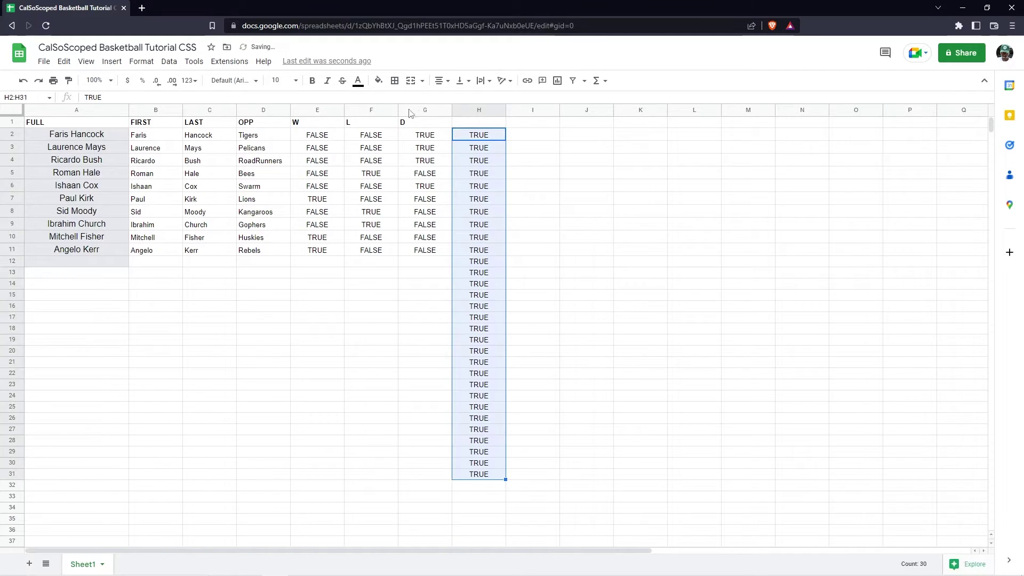
pyautogui.click(531, 135)
pyautogui.write('FALSE')
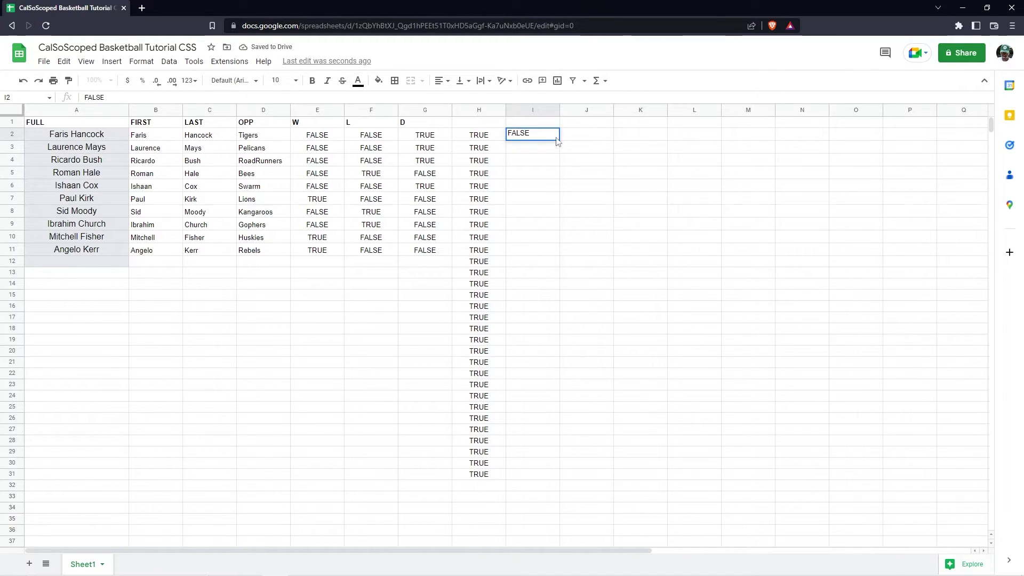
pyautogui.press('Return')
# Fill FALSE down column I, then expand and collapse the Adjustments group in Photoshop
pyautogui.click(554, 138)
pyautogui.moveTo(559, 140); pyautogui.dragTo(547, 487)
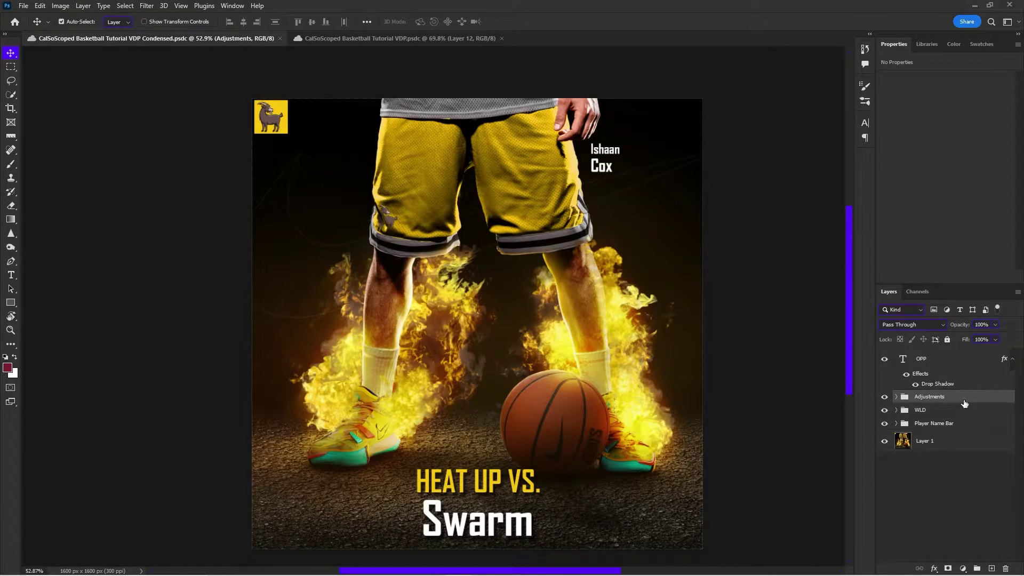
pyautogui.click(897, 397)
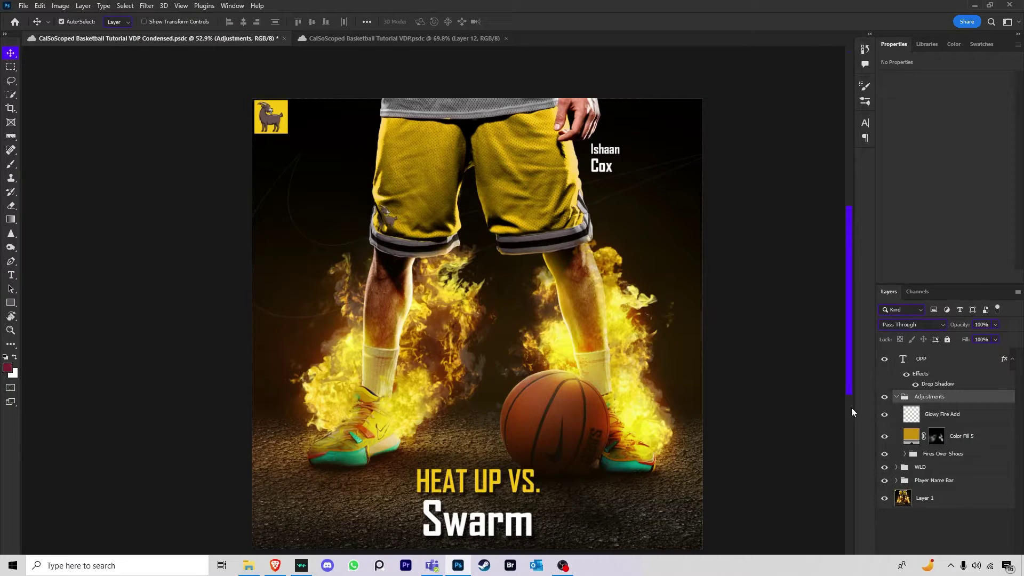
pyautogui.click(897, 397)
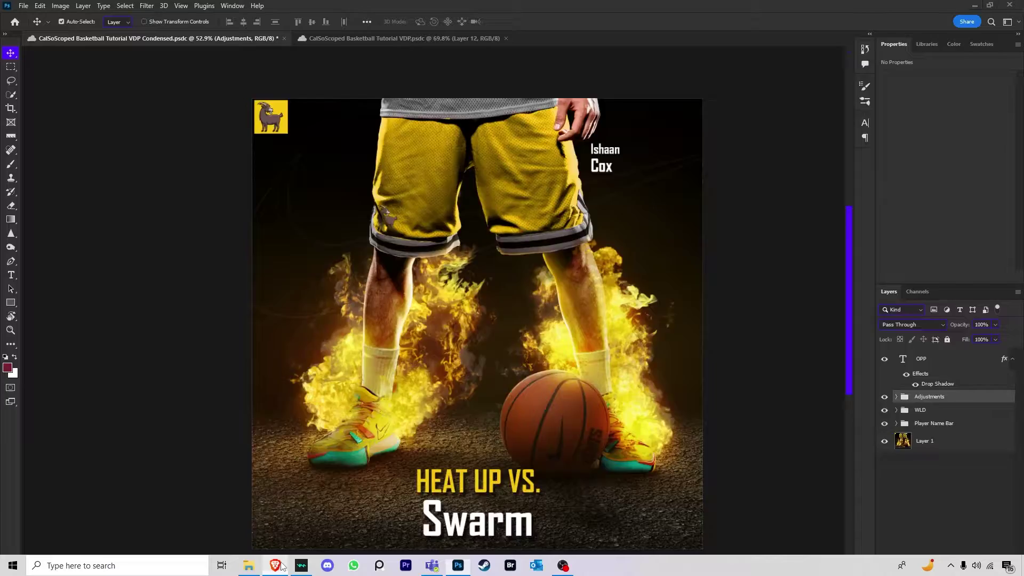
pyautogui.click(296, 565)
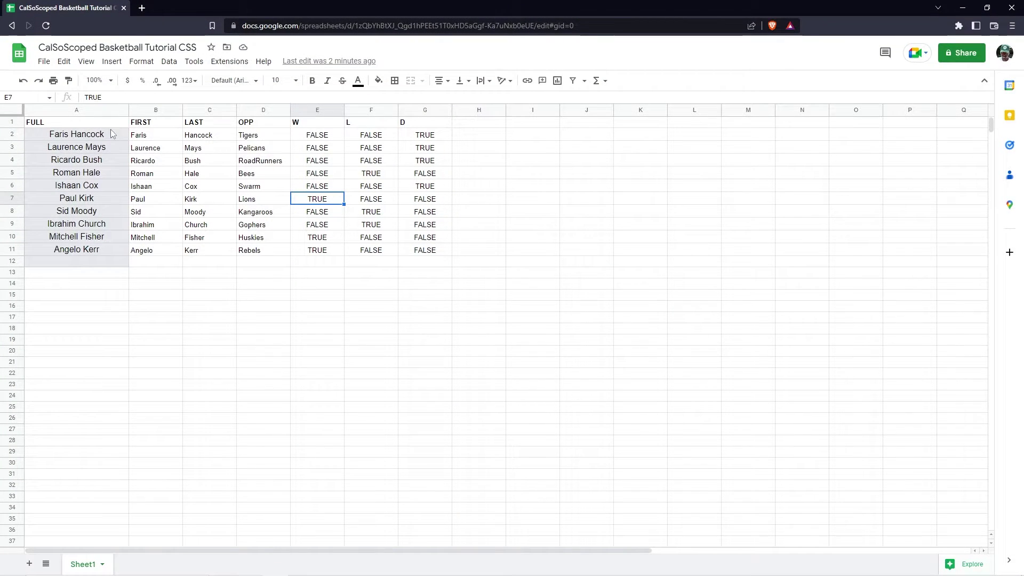
# Select empty cell D16 below the player table
pyautogui.click(263, 306)
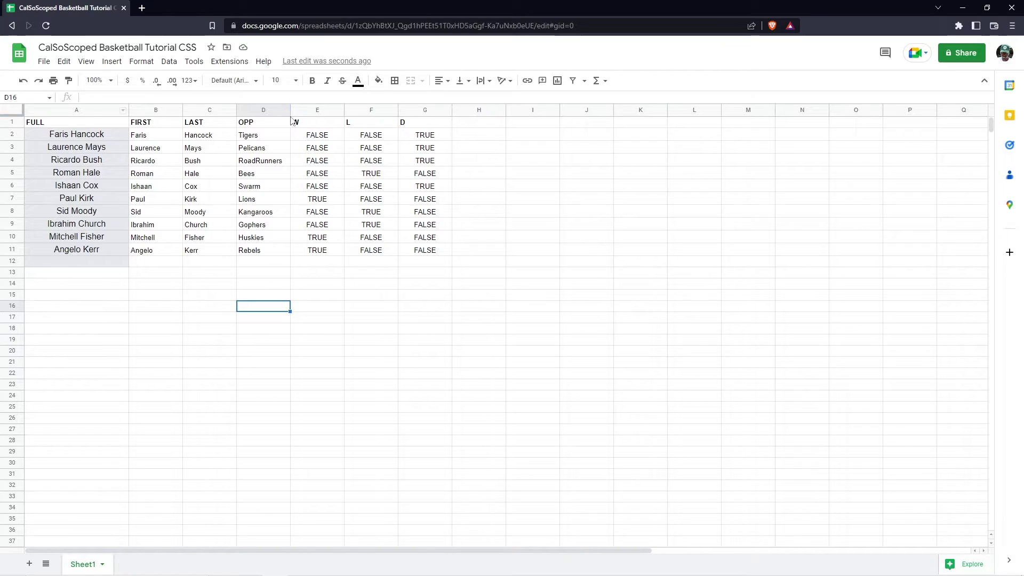
# Open Image > Variables > Define on the poster, briefly checking the player sheet
pyautogui.moveTo(482, 573)
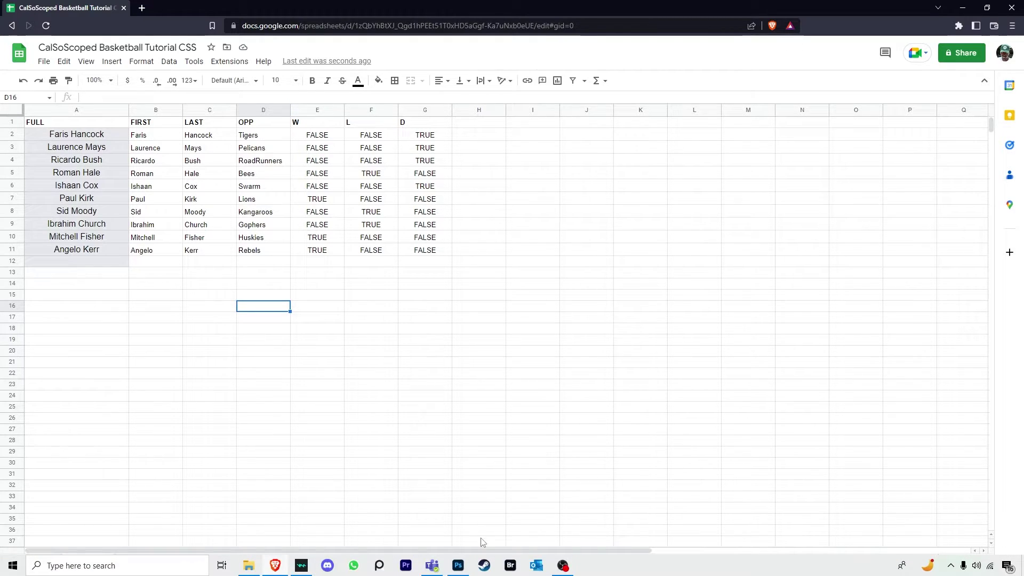
pyautogui.click(458, 567)
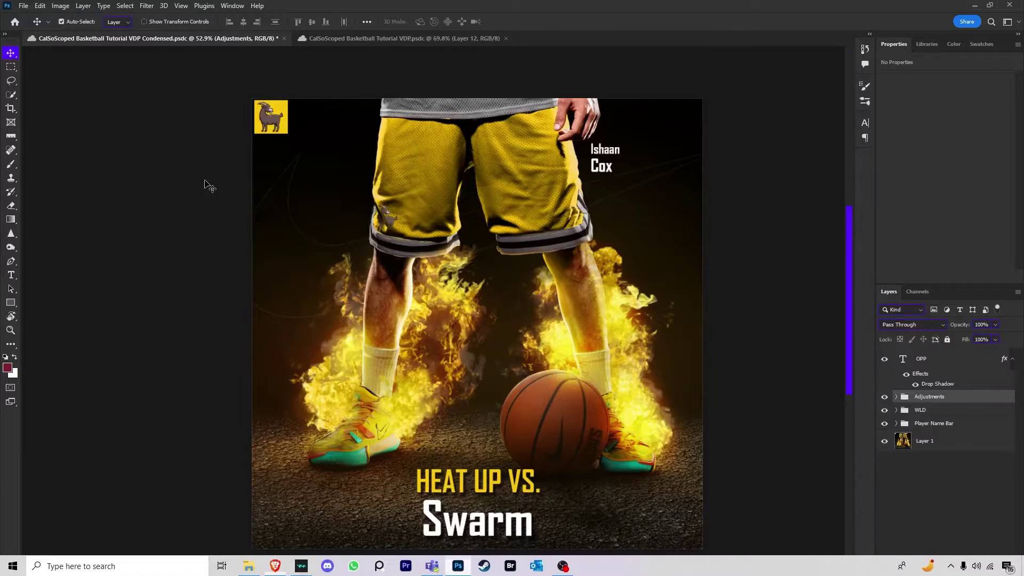
pyautogui.click(60, 6)
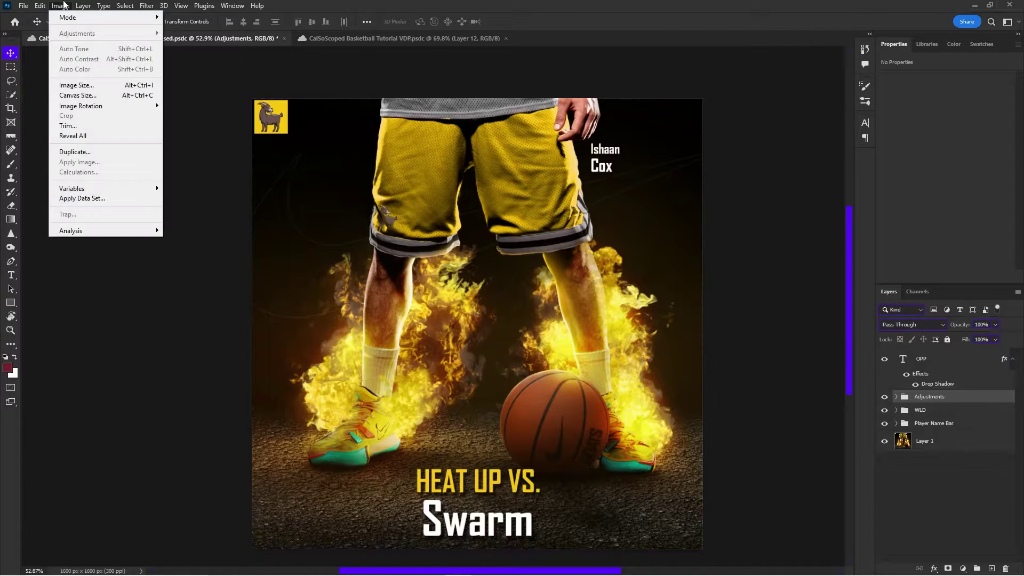
pyautogui.moveTo(80, 189)
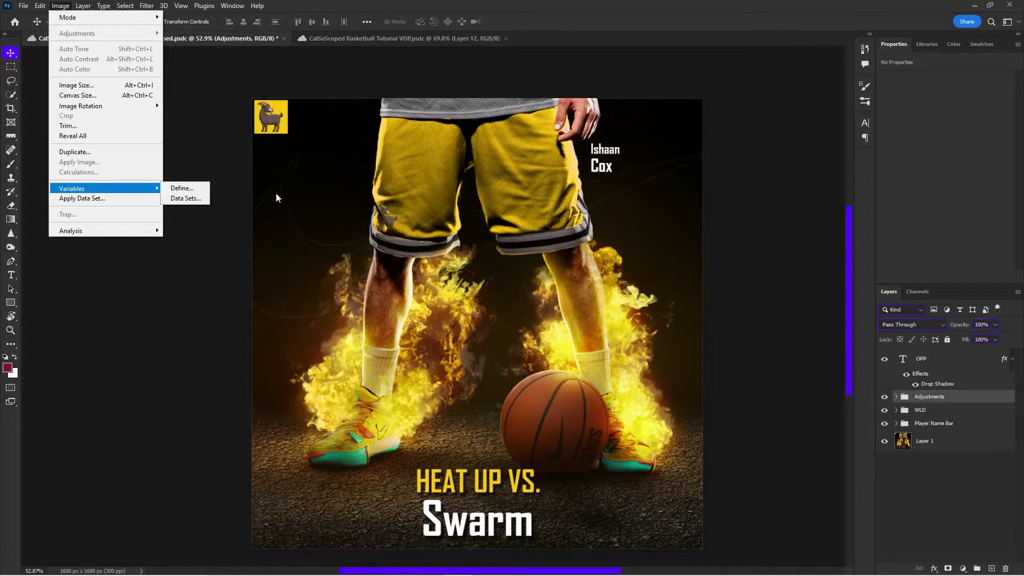
pyautogui.click(182, 189)
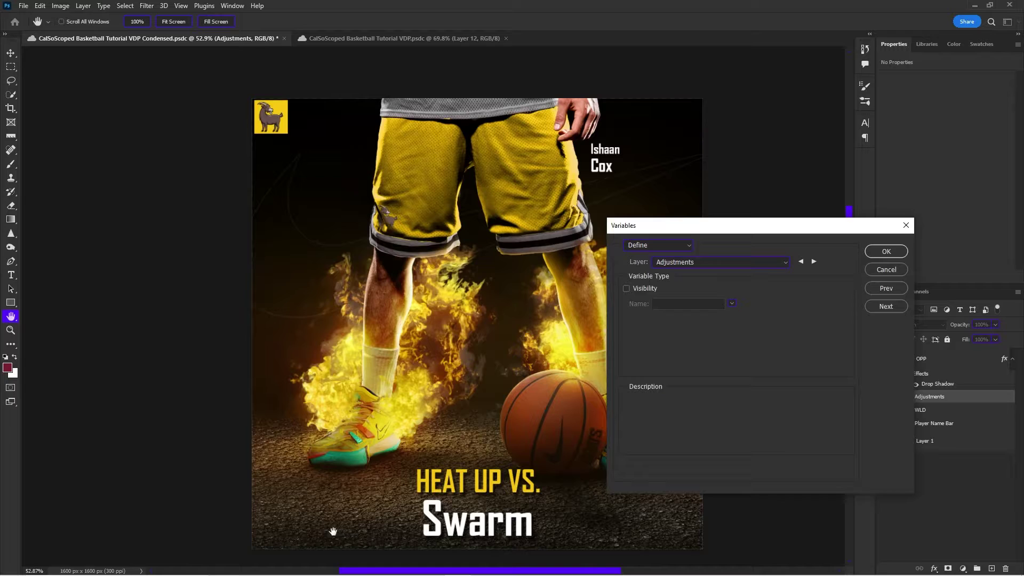
pyautogui.moveTo(320, 574)
pyautogui.click(277, 566)
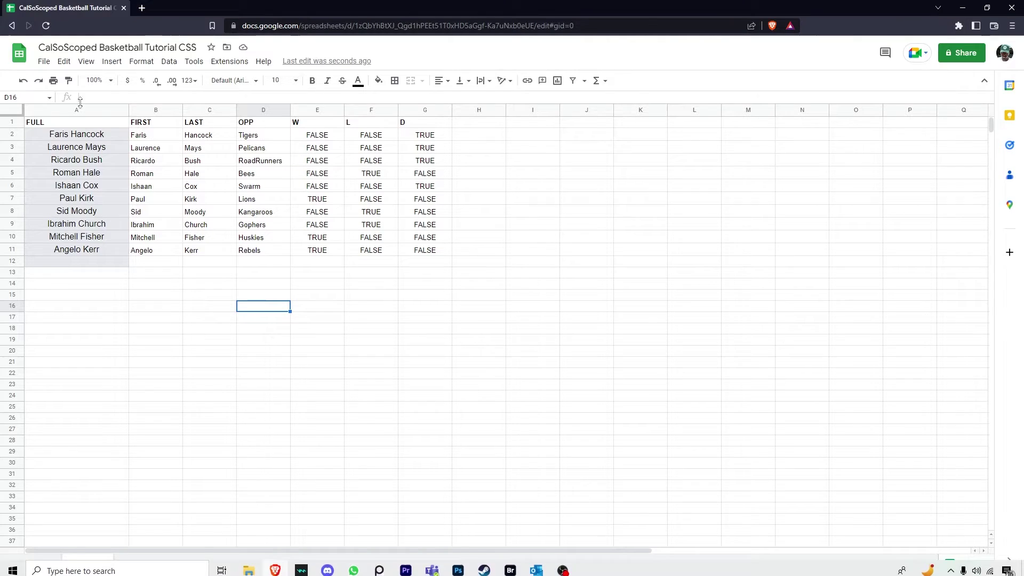
pyautogui.moveTo(501, 574)
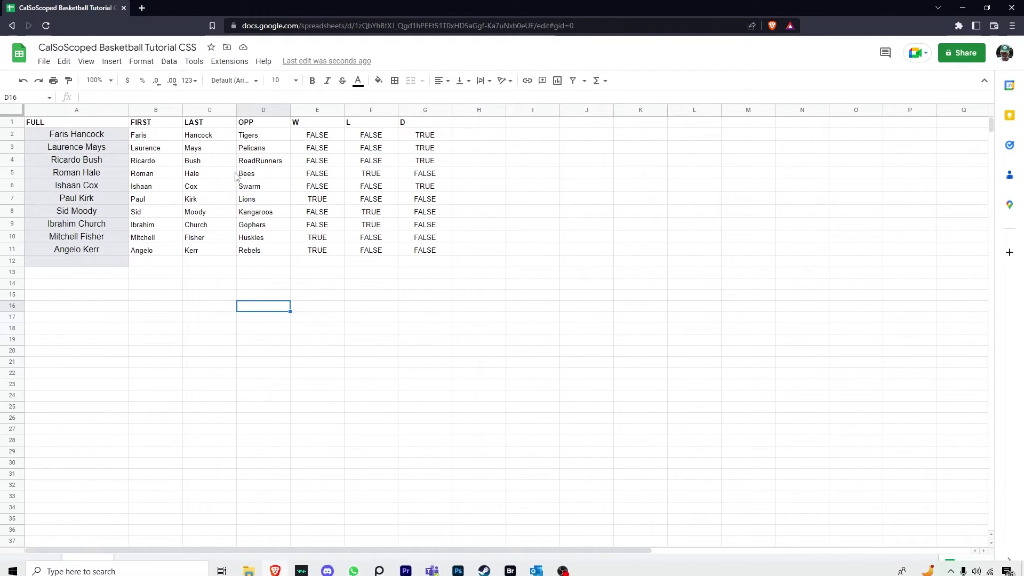
pyautogui.click(458, 567)
# Keep the dialog in Define mode, select the OPP text layer and move the window aside
pyautogui.click(664, 245)
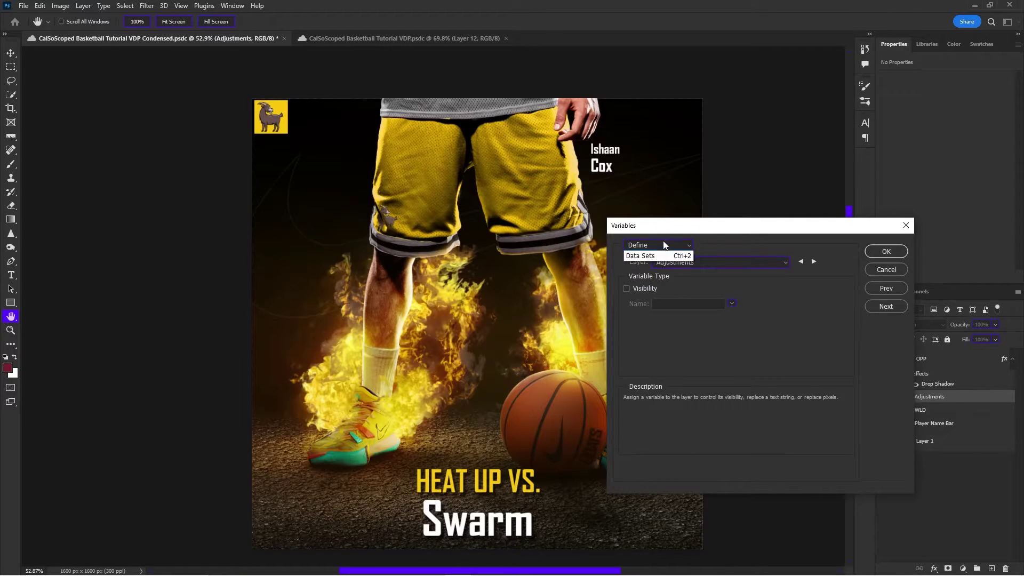
pyautogui.click(662, 246)
pyautogui.click(717, 262)
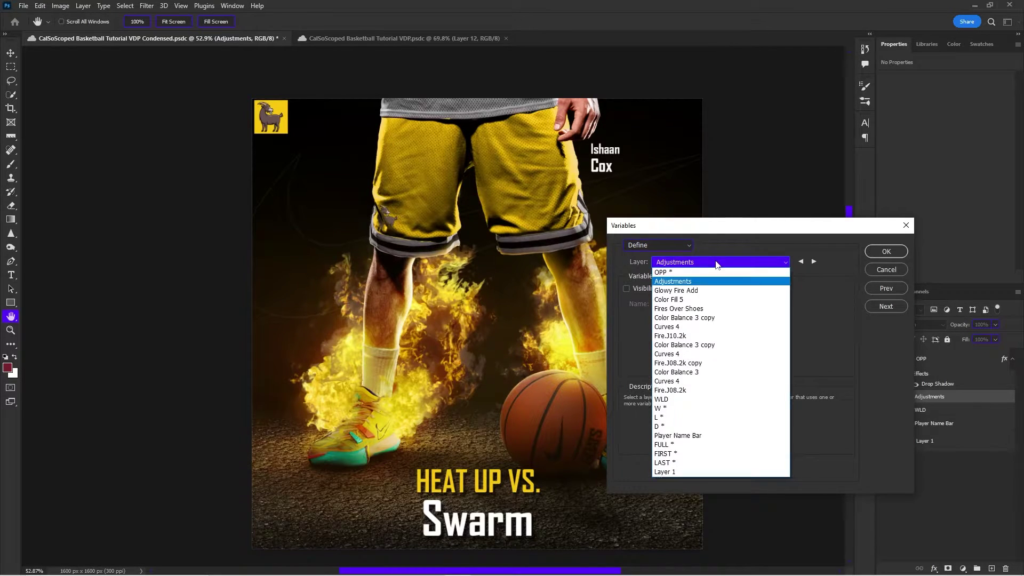
pyautogui.click(666, 273)
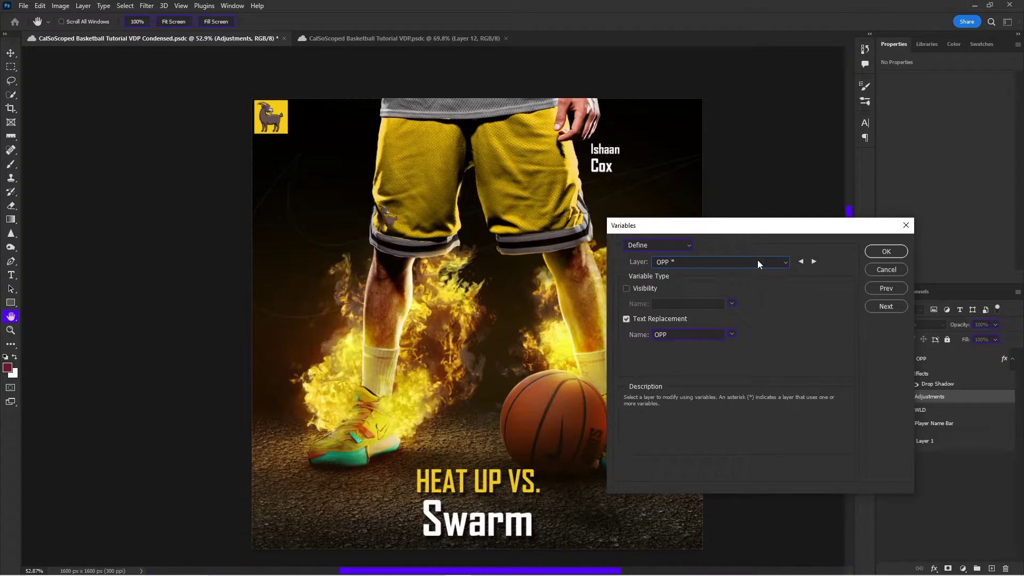
pyautogui.moveTo(754, 229); pyautogui.dragTo(193, 109)
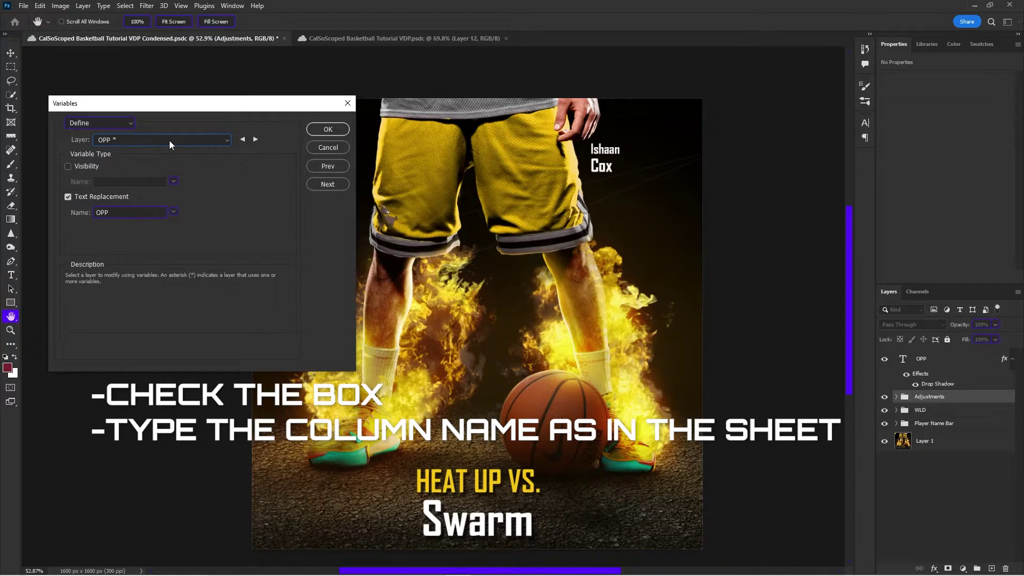
# Define visibility variables for the W, L and D layers and a FULL text replacement variable
pyautogui.click(134, 140)
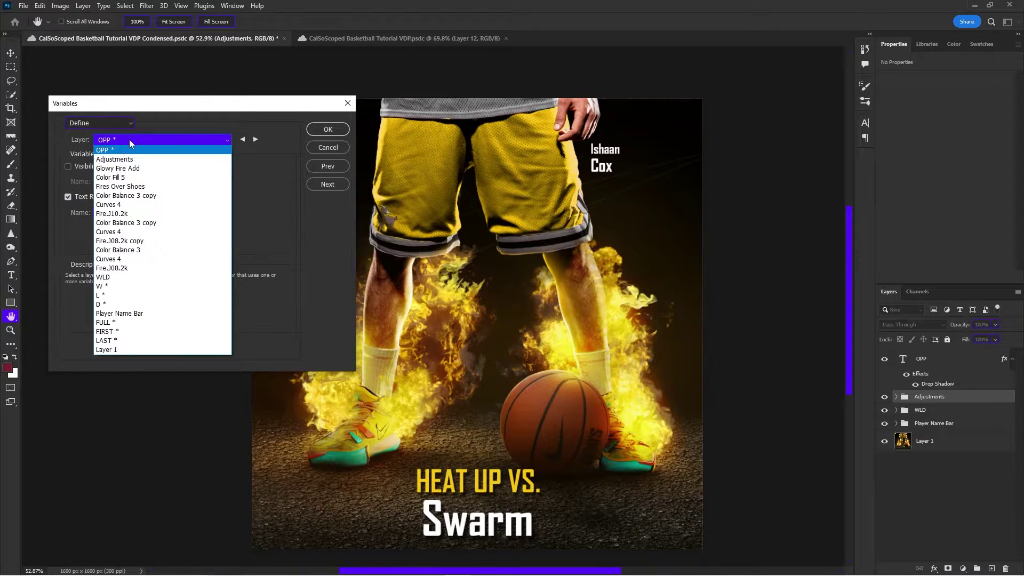
pyautogui.click(102, 289)
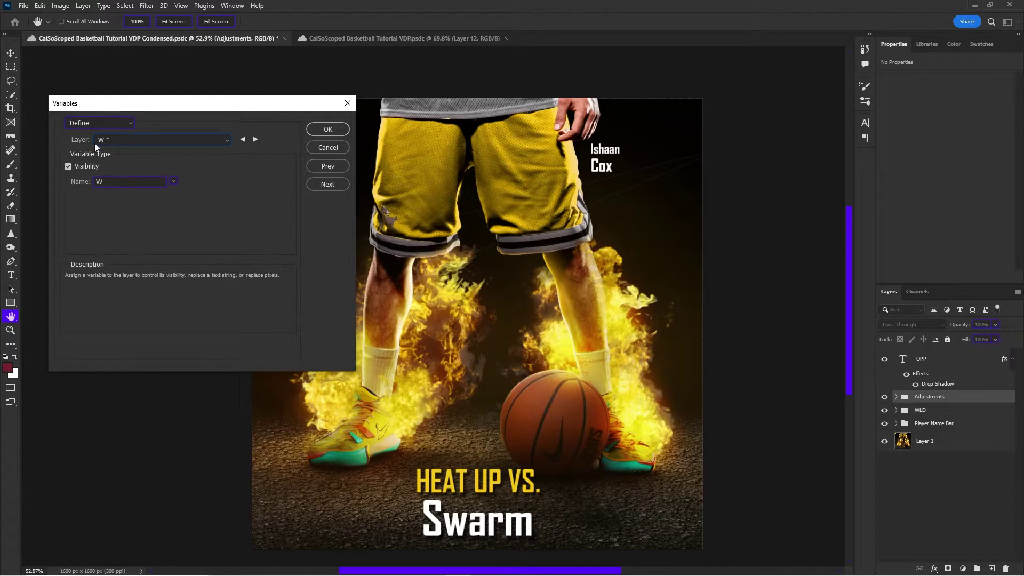
pyautogui.click(137, 145)
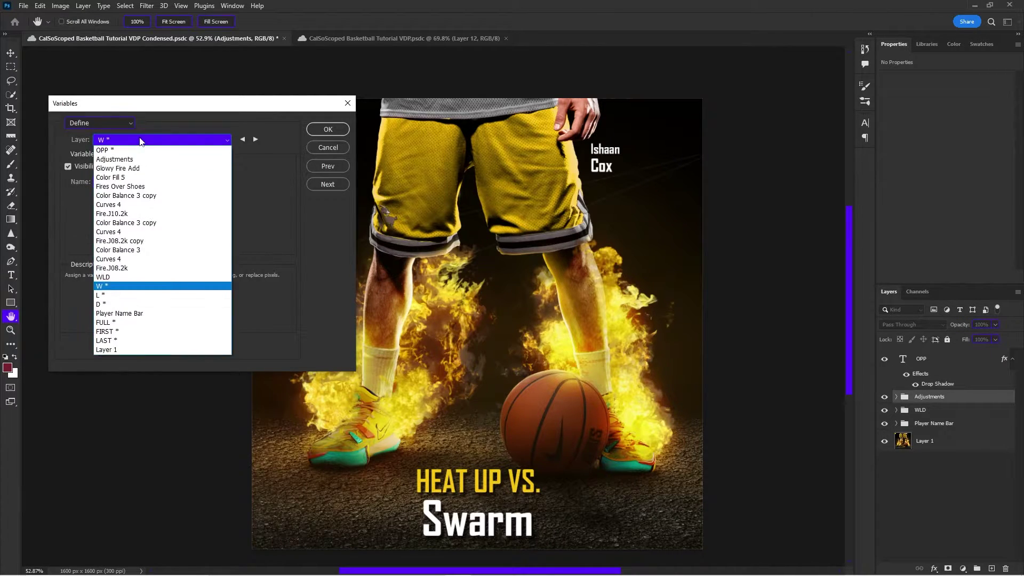
pyautogui.click(107, 303)
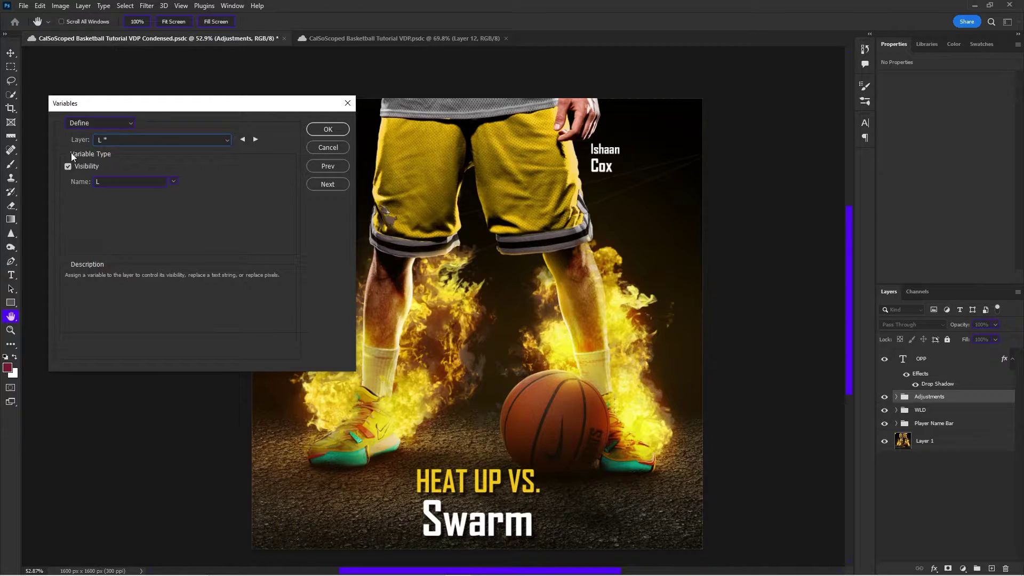
pyautogui.click(148, 141)
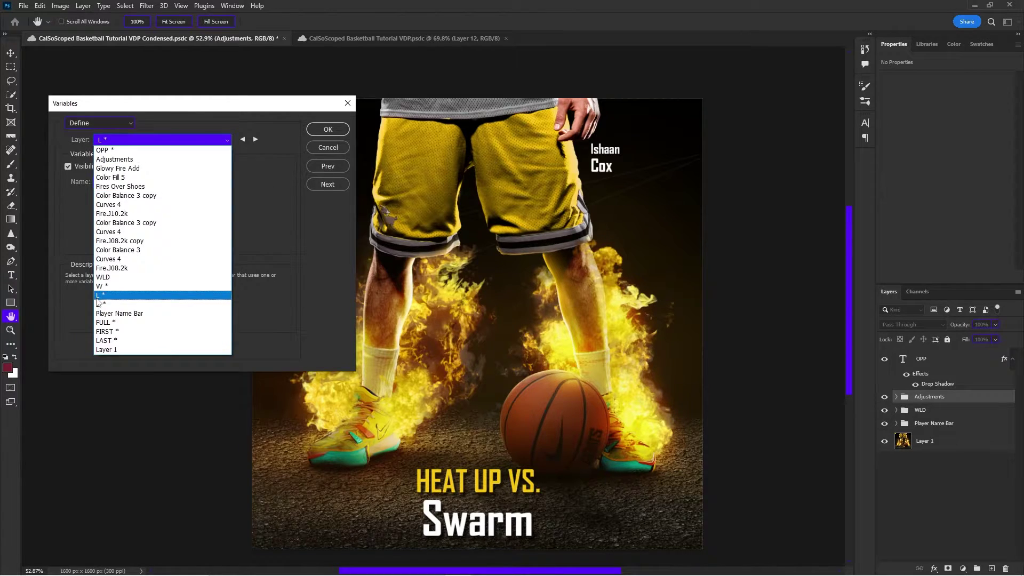
pyautogui.click(101, 282)
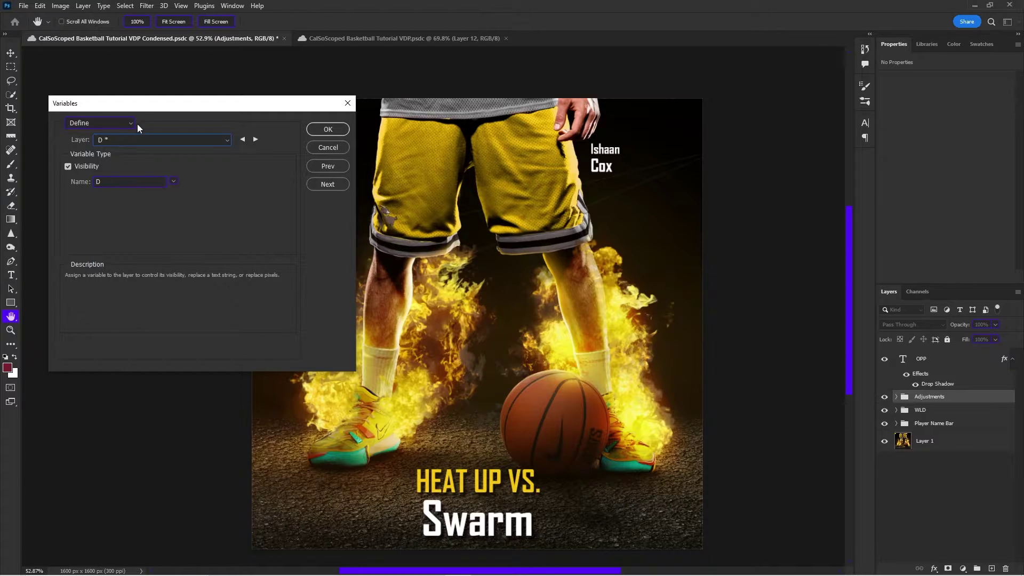
pyautogui.click(130, 138)
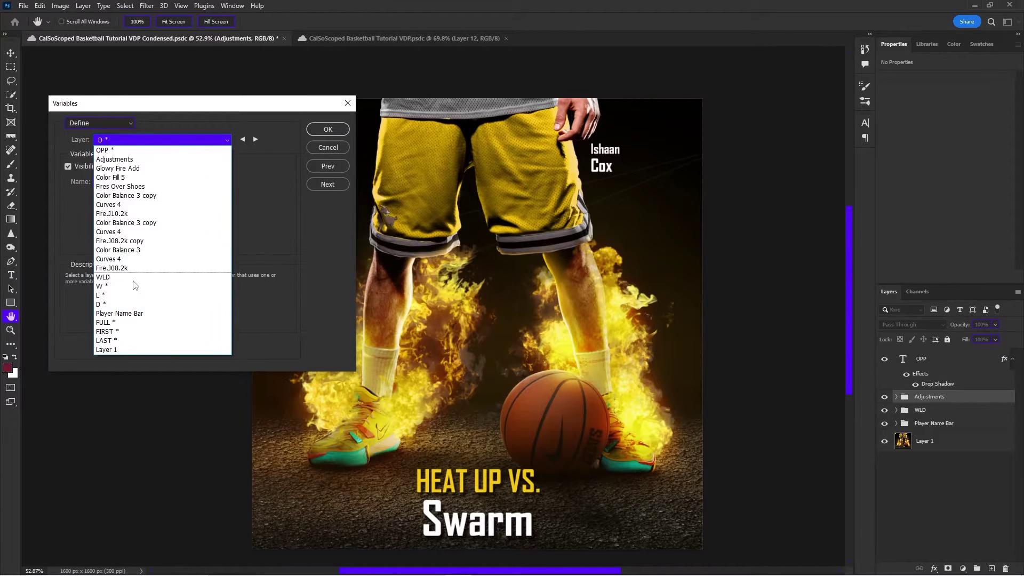
pyautogui.click(122, 323)
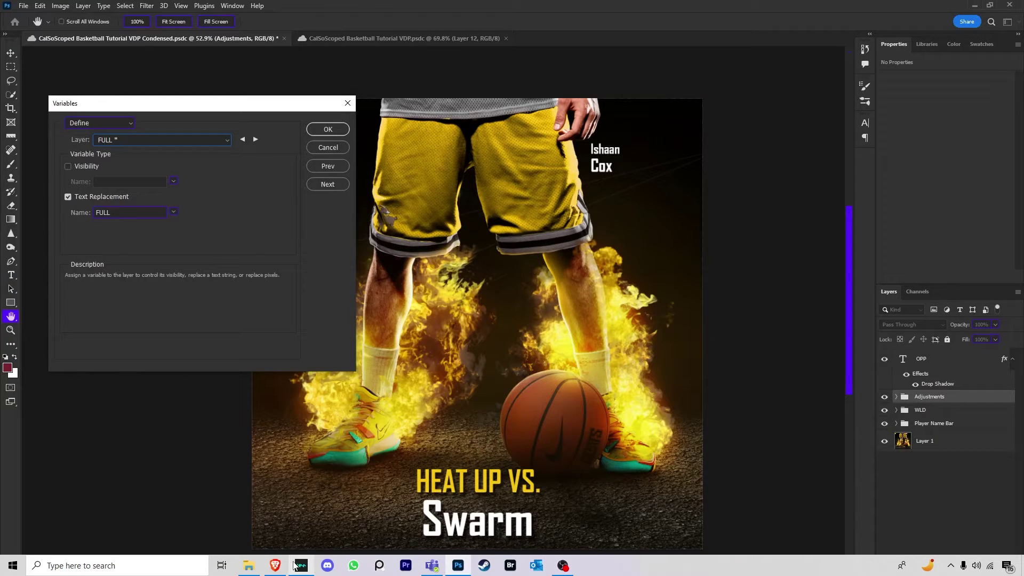
pyautogui.click(281, 567)
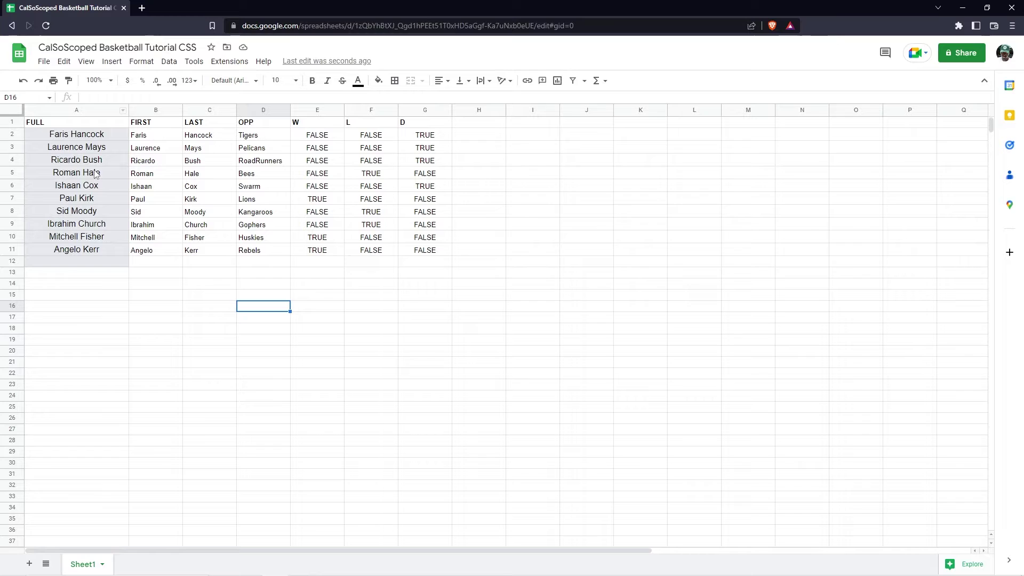
# Define text replacement variables for the FIRST and LAST text layers
pyautogui.click(274, 567)
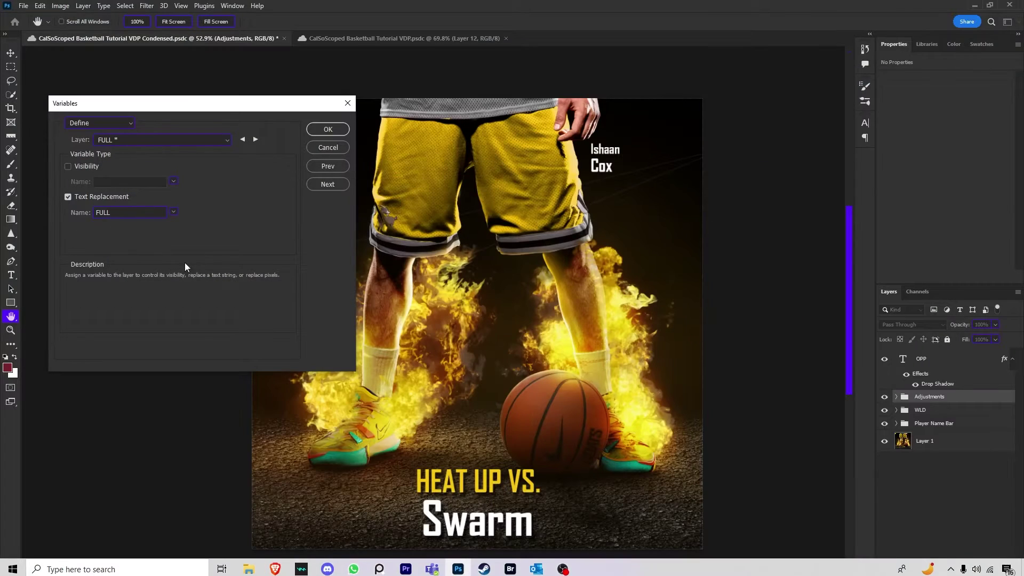
pyautogui.click(151, 141)
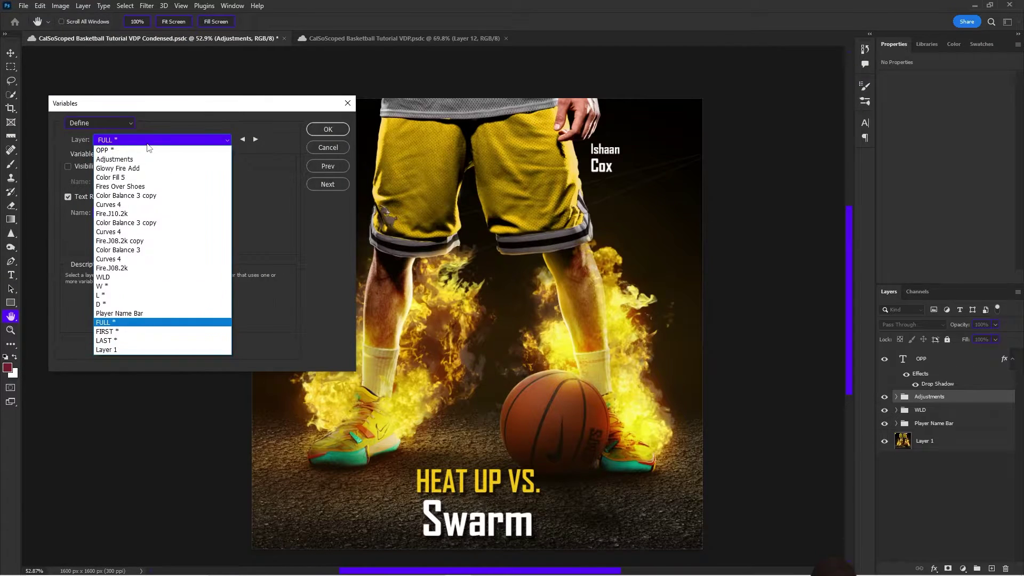
pyautogui.click(809, 389)
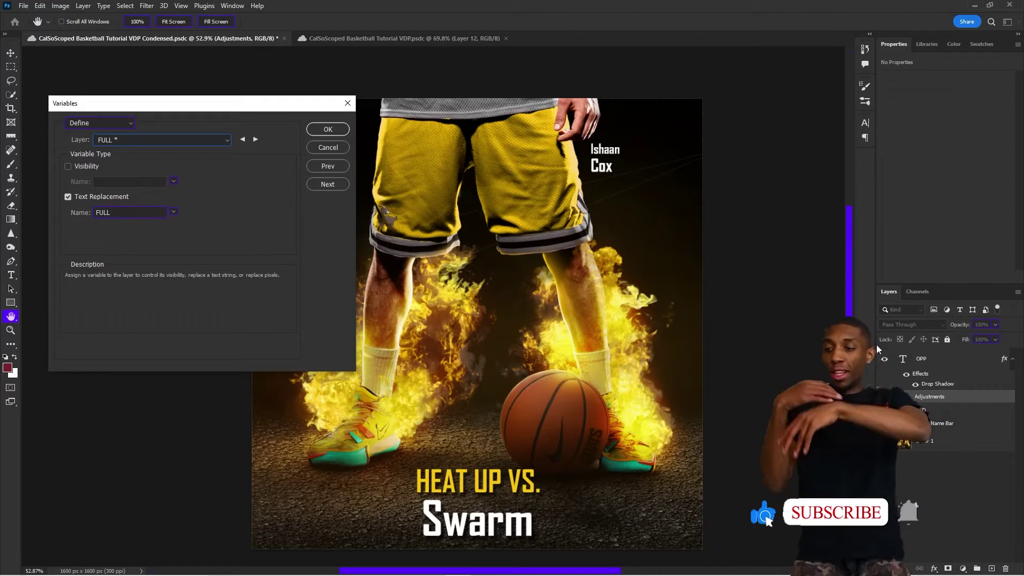
pyautogui.click(131, 140)
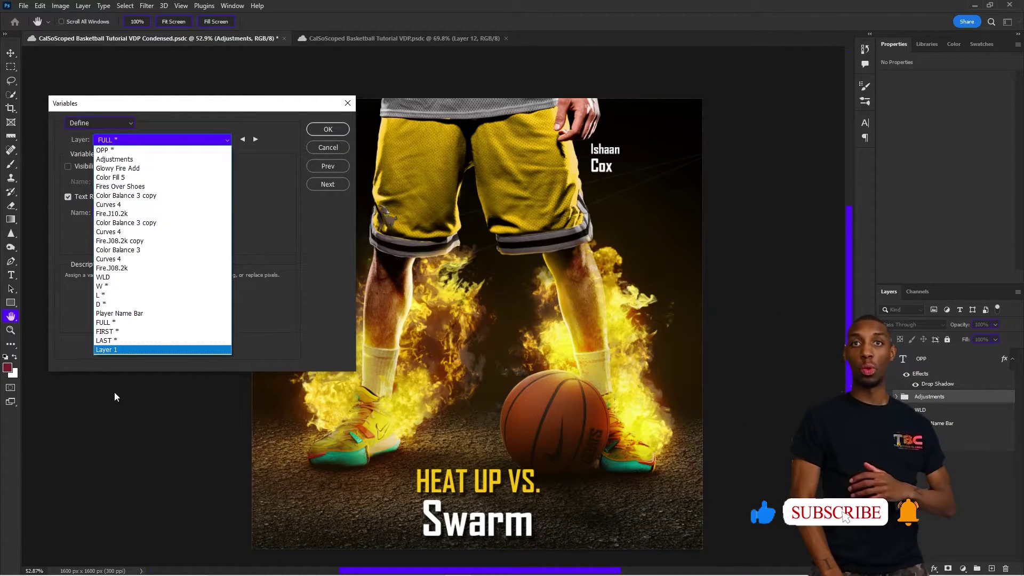
pyautogui.click(107, 331)
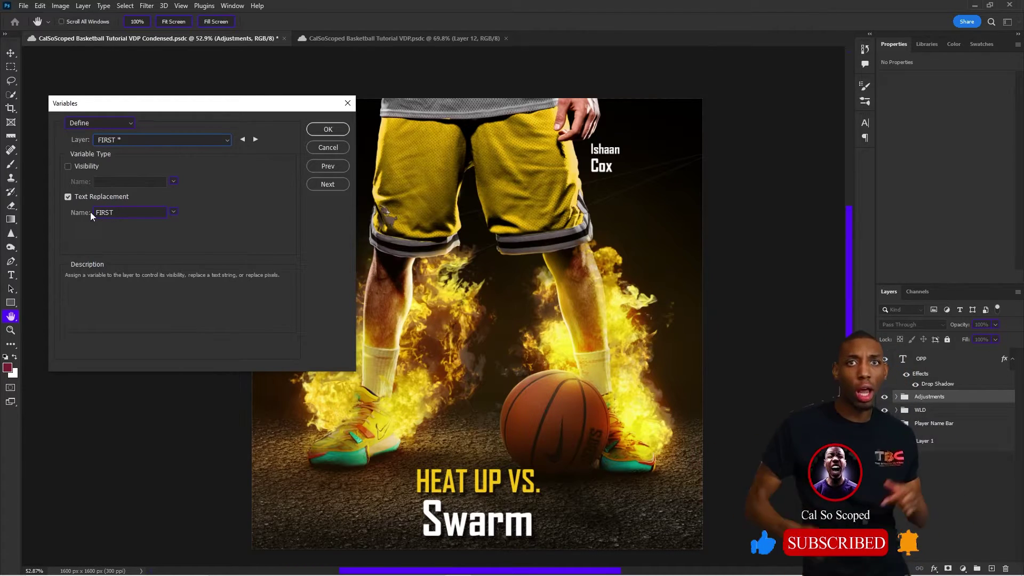
pyautogui.click(150, 138)
pyautogui.click(104, 342)
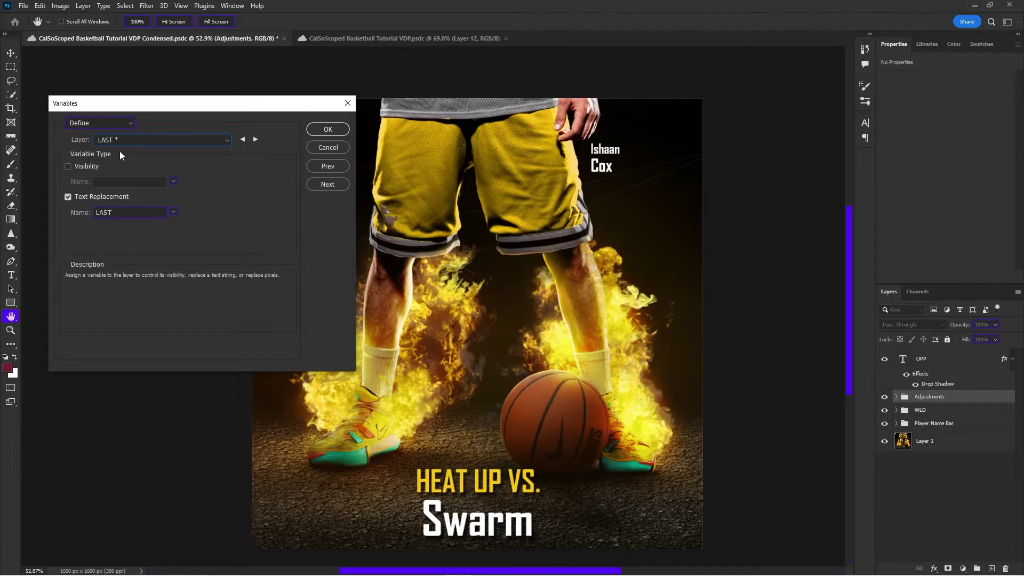
pyautogui.doubleClick(124, 214)
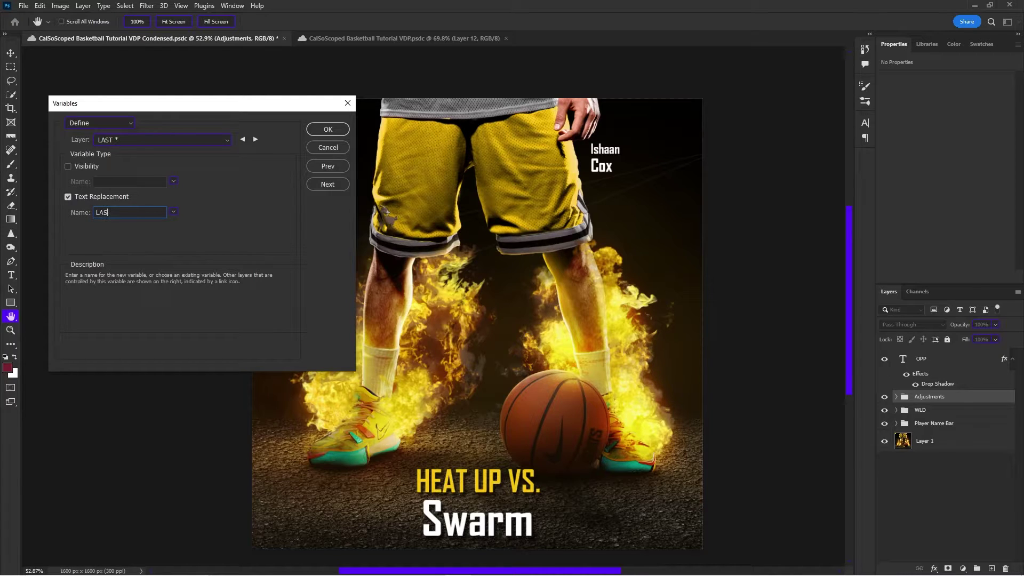
# Give the W layer its visibility variable and confirm all definitions with OK
pyautogui.click(163, 137)
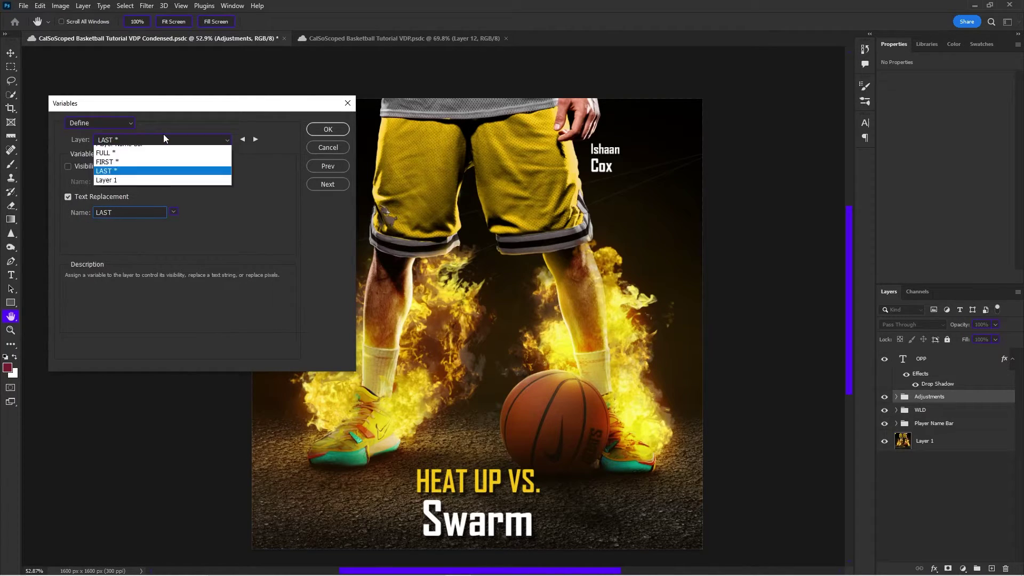
pyautogui.click(120, 154)
pyautogui.click(136, 140)
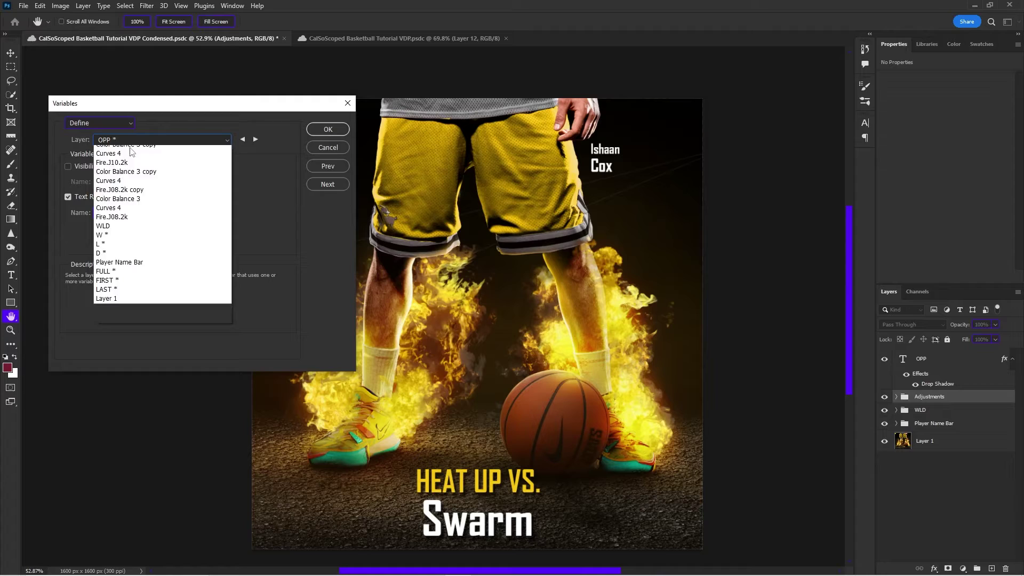
pyautogui.click(102, 286)
pyautogui.click(101, 180)
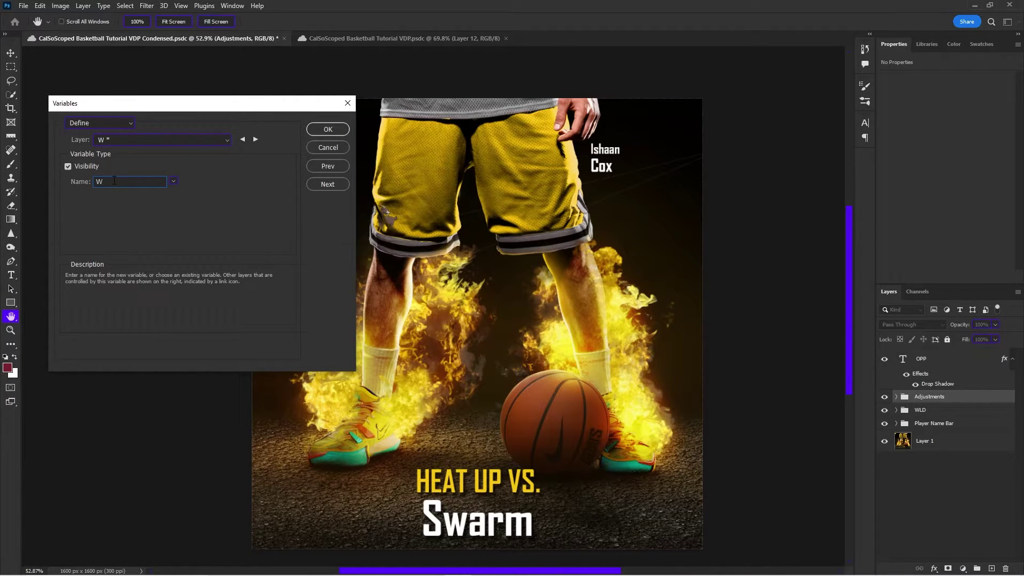
pyautogui.click(329, 130)
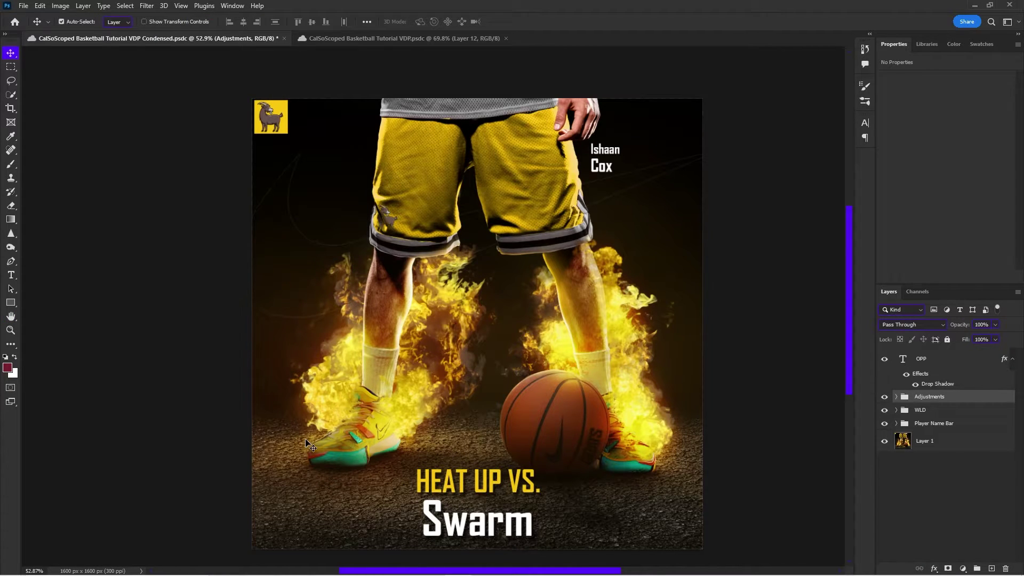
# Download the player sheet via File > Download > Comma Separated Values (.csv)
pyautogui.click(263, 562)
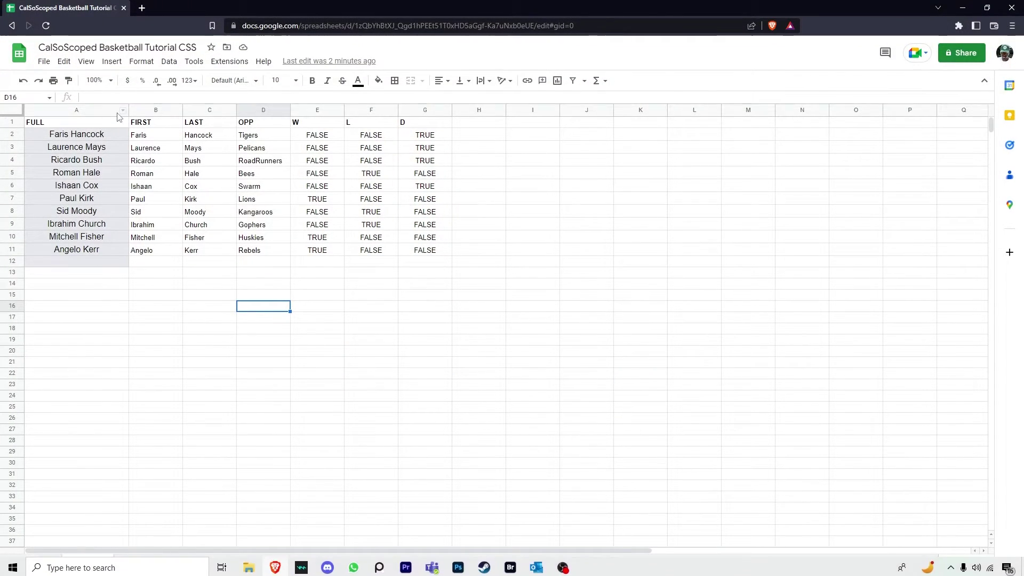
pyautogui.click(45, 63)
pyautogui.moveTo(129, 194)
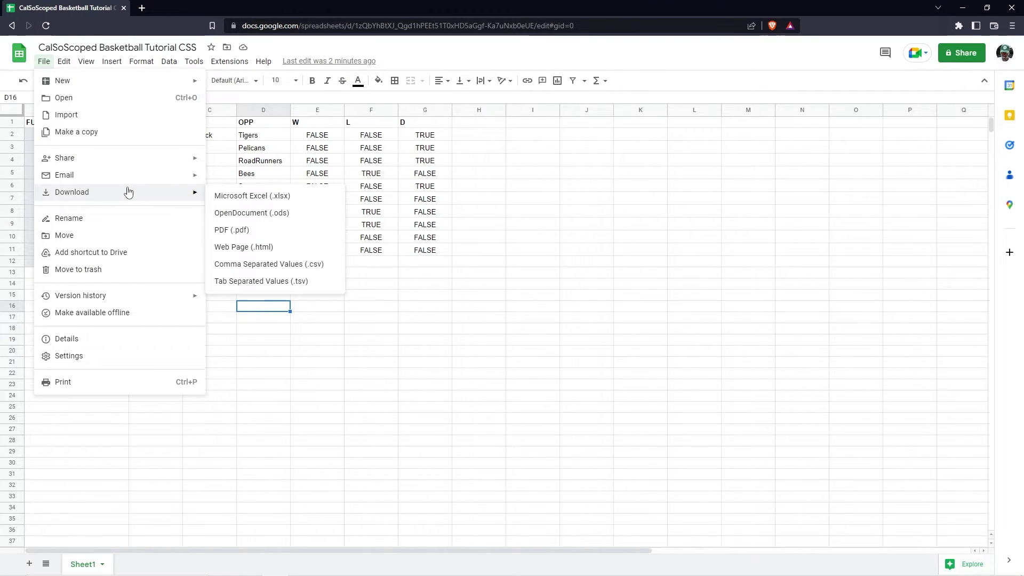
pyautogui.click(291, 265)
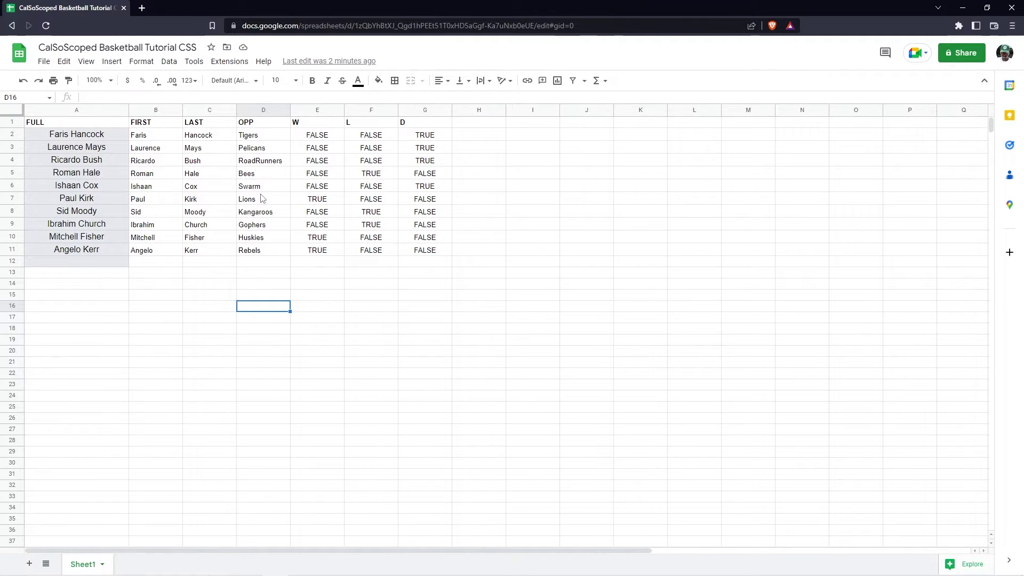
pyautogui.moveTo(632, 113); pyautogui.dragTo(361, 119)
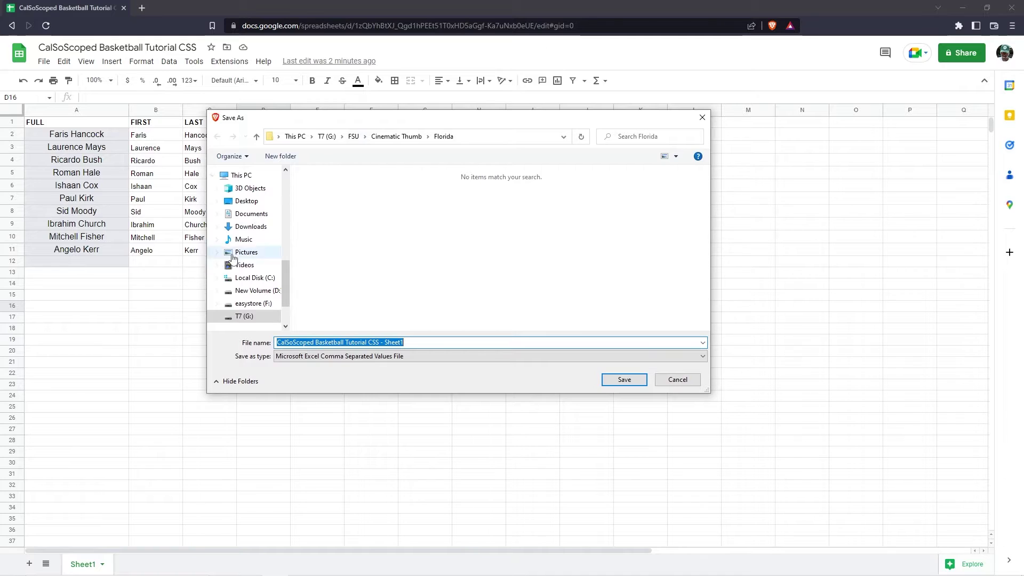
# Browse the Save As window to T7 (G:) > Youtube > Tutorials > VDP
pyautogui.scroll(10, 251, 267)
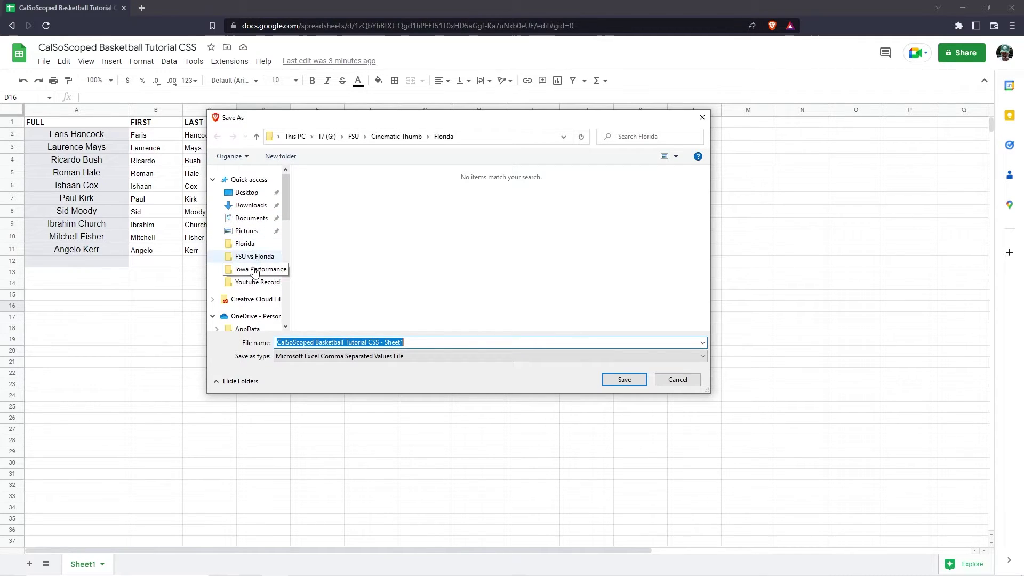
pyautogui.click(252, 281)
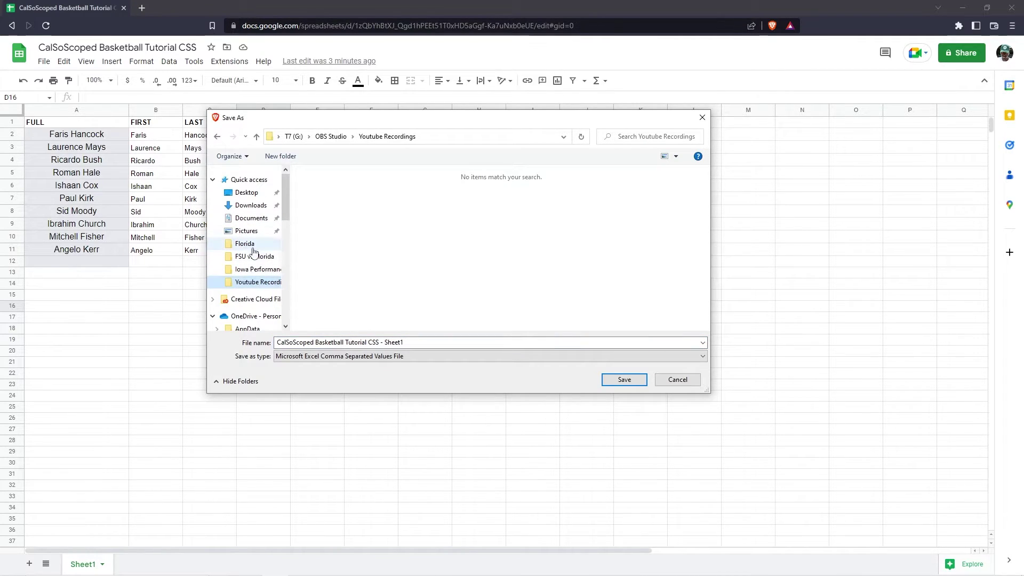
pyautogui.click(295, 136)
pyautogui.scroll(-2, 332, 251)
pyautogui.scroll(-2, 333, 251)
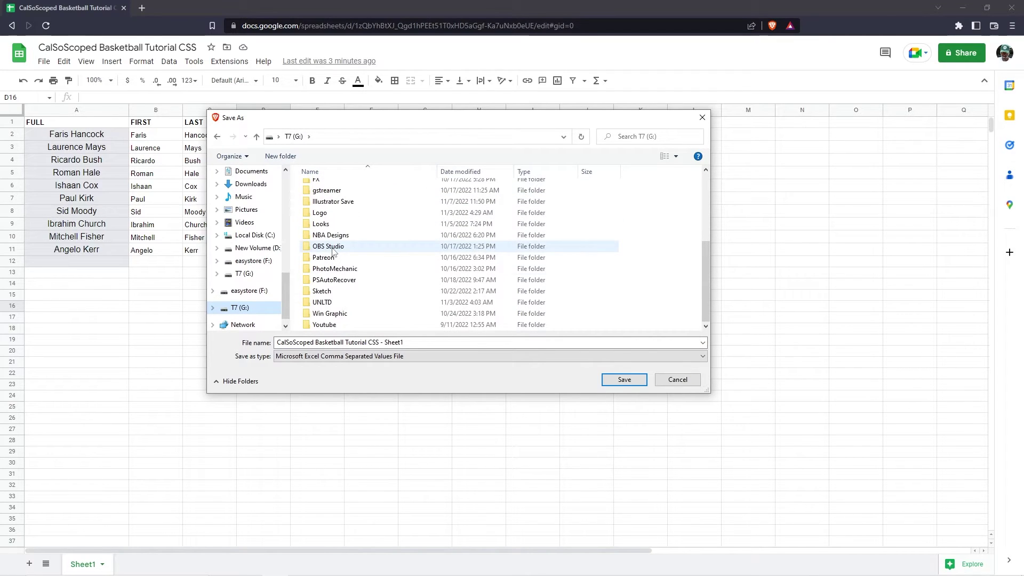
pyautogui.doubleClick(322, 315)
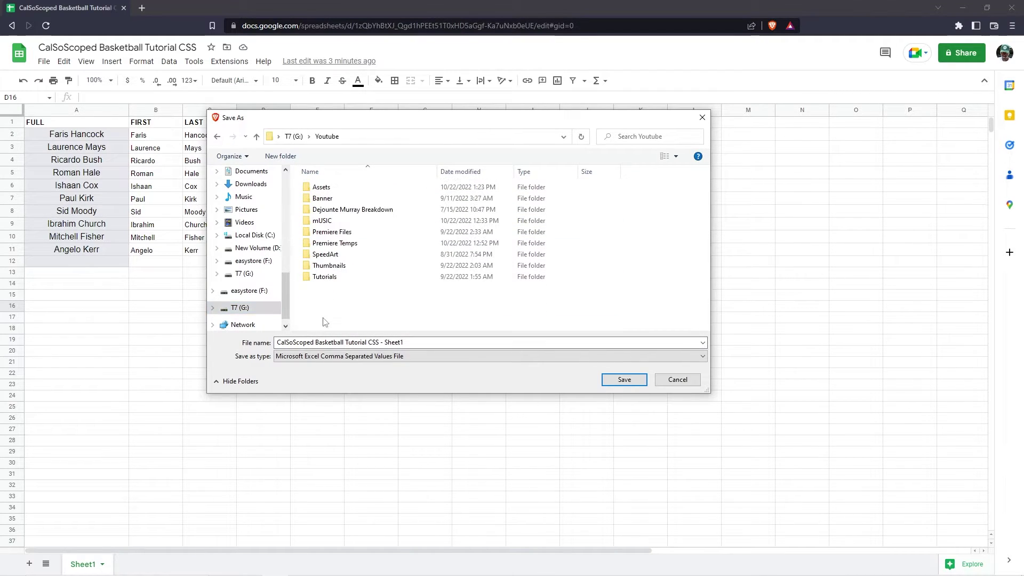
pyautogui.doubleClick(324, 276)
pyautogui.doubleClick(320, 255)
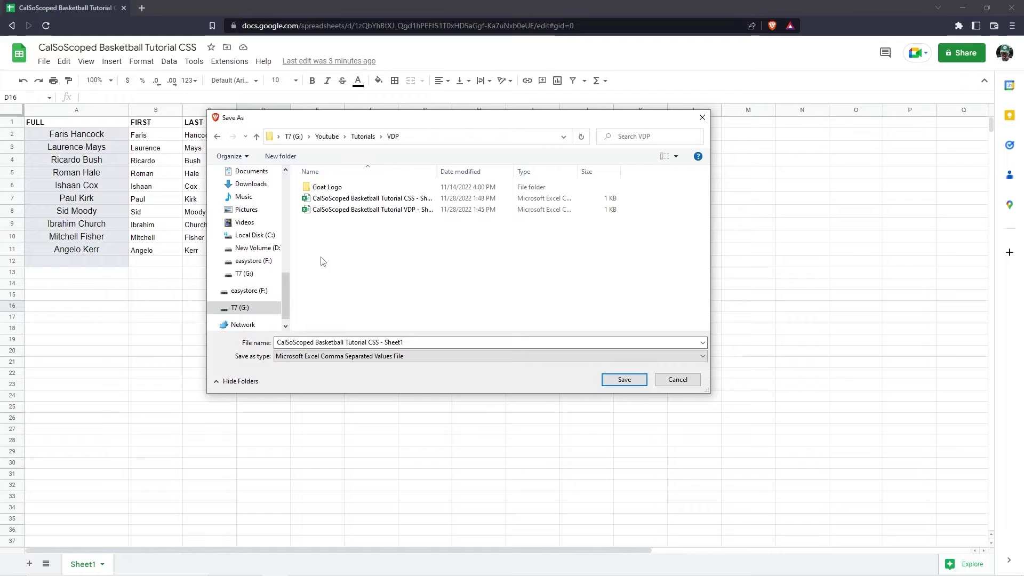
# Rename the file ending to 'Ruggight Now Sheet' and save the CSV
pyautogui.tripleClick(411, 342)
pyautogui.moveTo(412, 342); pyautogui.dragTo(369, 342)
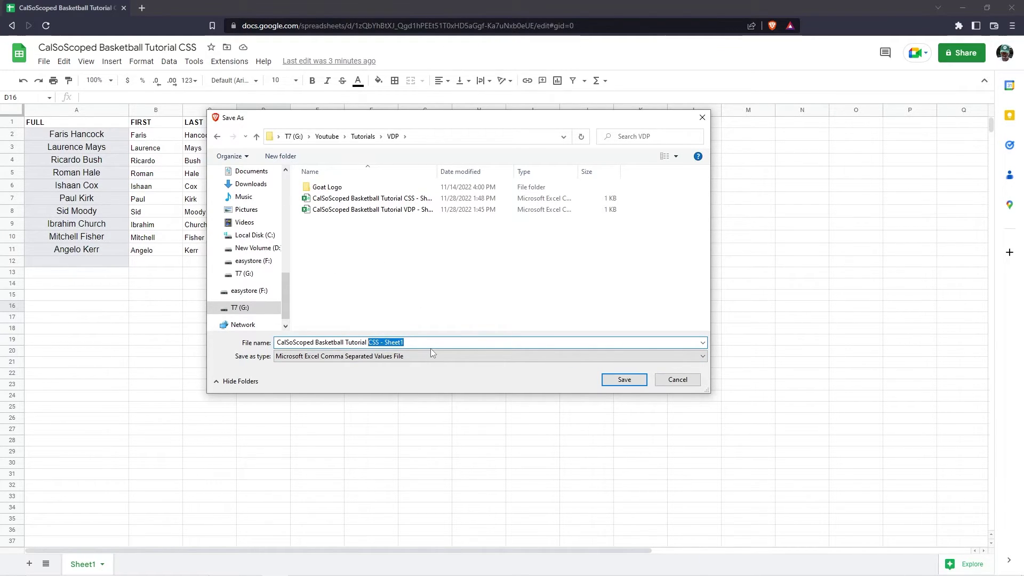
pyautogui.write('Rugg')
pyautogui.write('ight ')
pyautogui.write('Now Sheet')
pyautogui.press('Return')
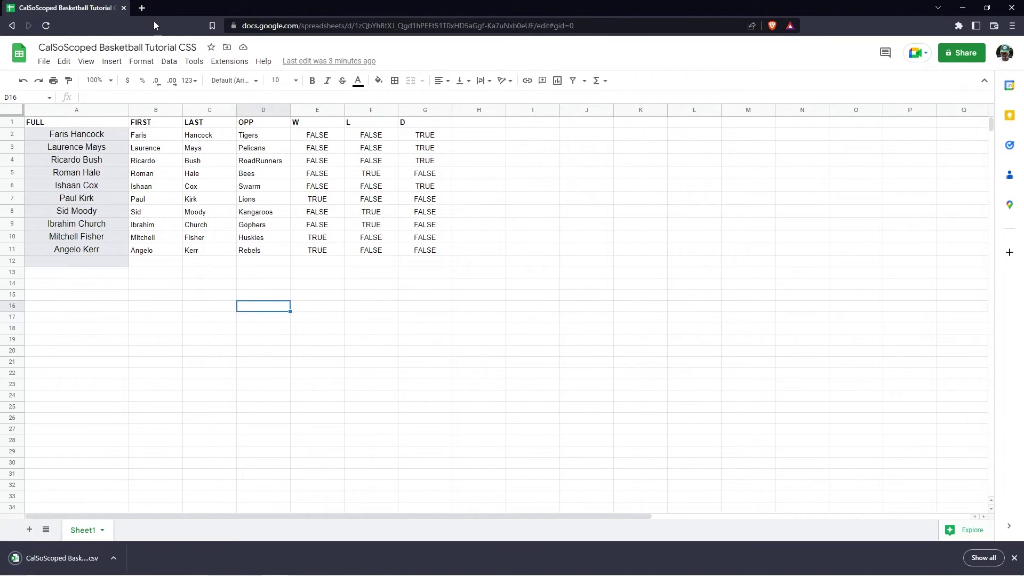
# Start importing a data set from Variables, keeping the Unicode (UTF-8) encoding
pyautogui.click(60, 5)
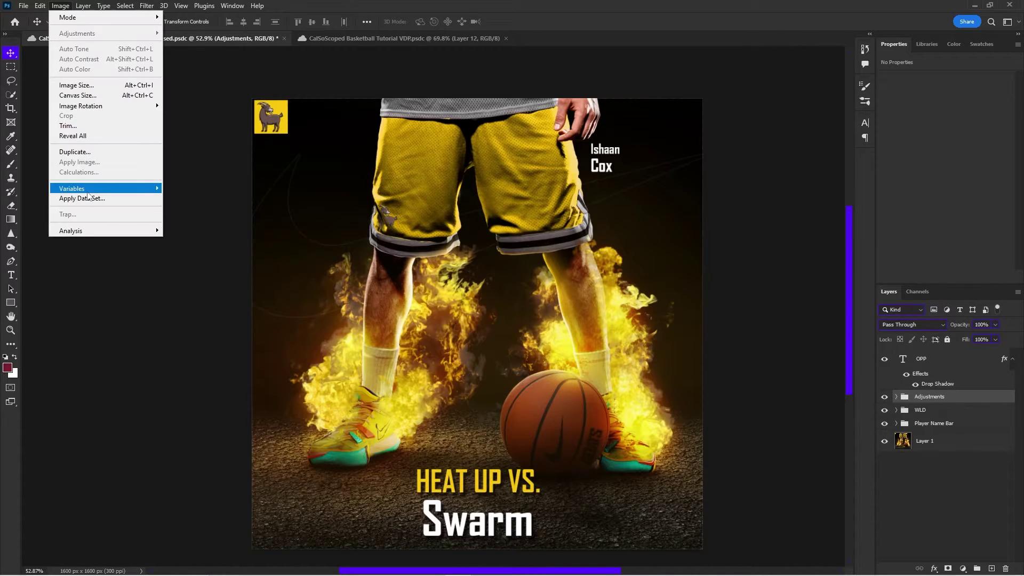
pyautogui.moveTo(92, 195)
pyautogui.click(189, 199)
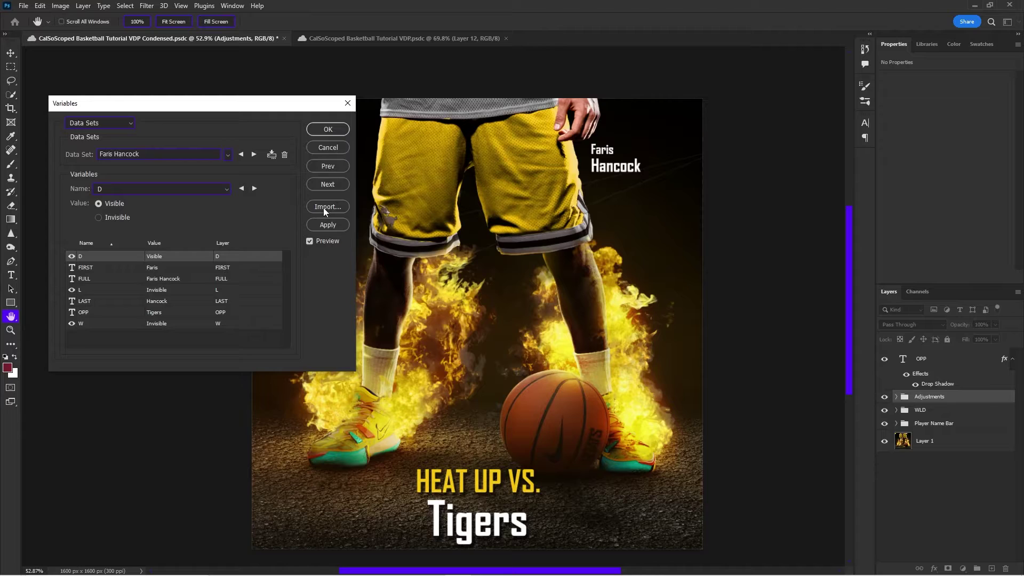
pyautogui.click(325, 207)
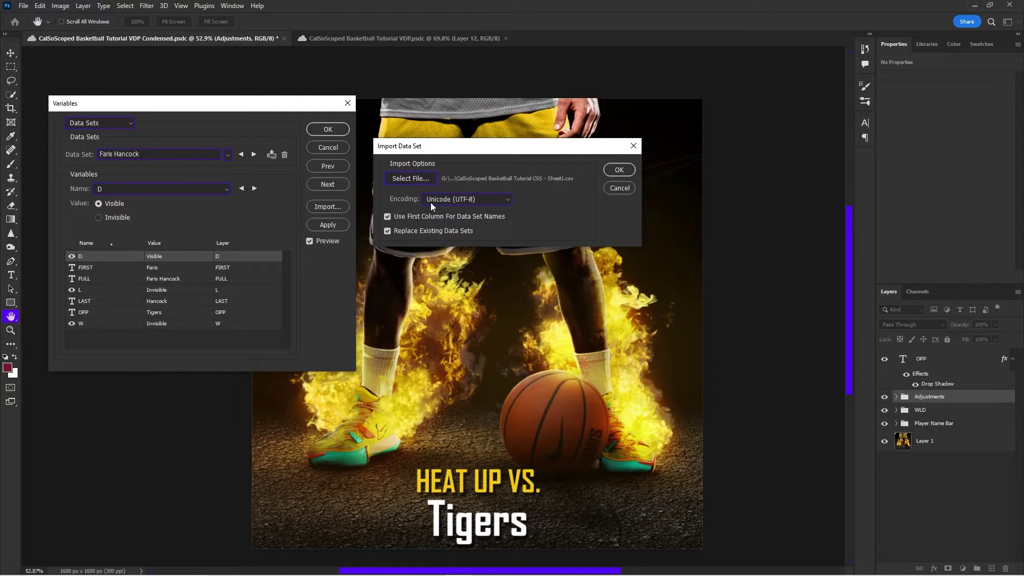
pyautogui.click(479, 197)
pyautogui.click(481, 198)
# Load the basketball tutorial CSV from G:\Youtube\Tutorials\VDP as the data file
pyautogui.click(404, 178)
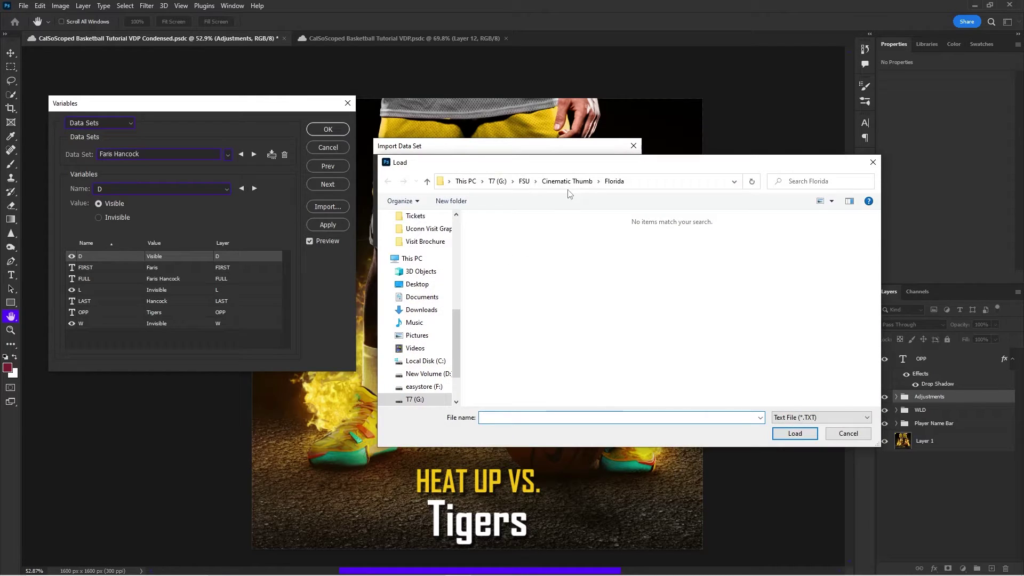
pyautogui.click(827, 416)
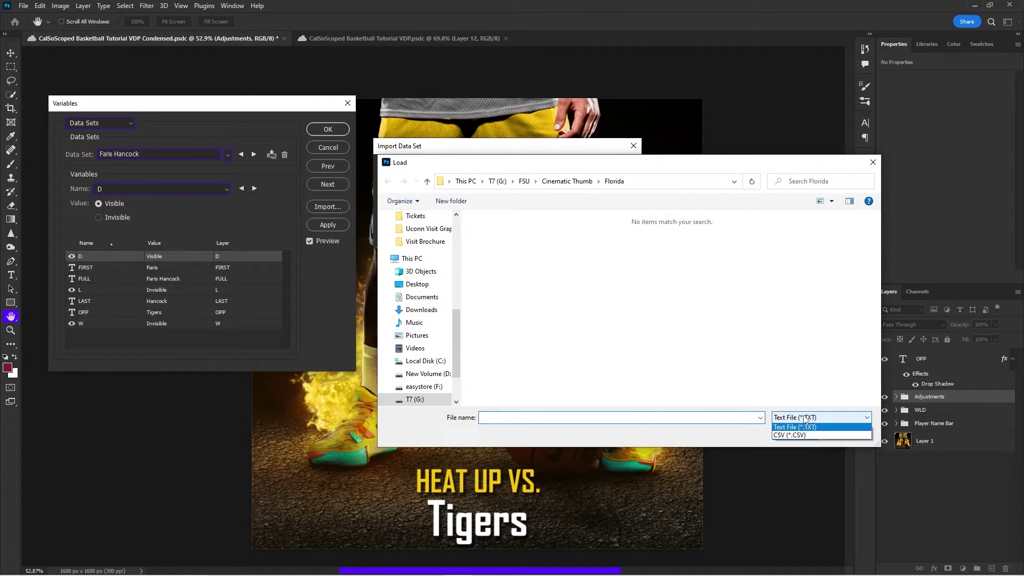
pyautogui.click(794, 432)
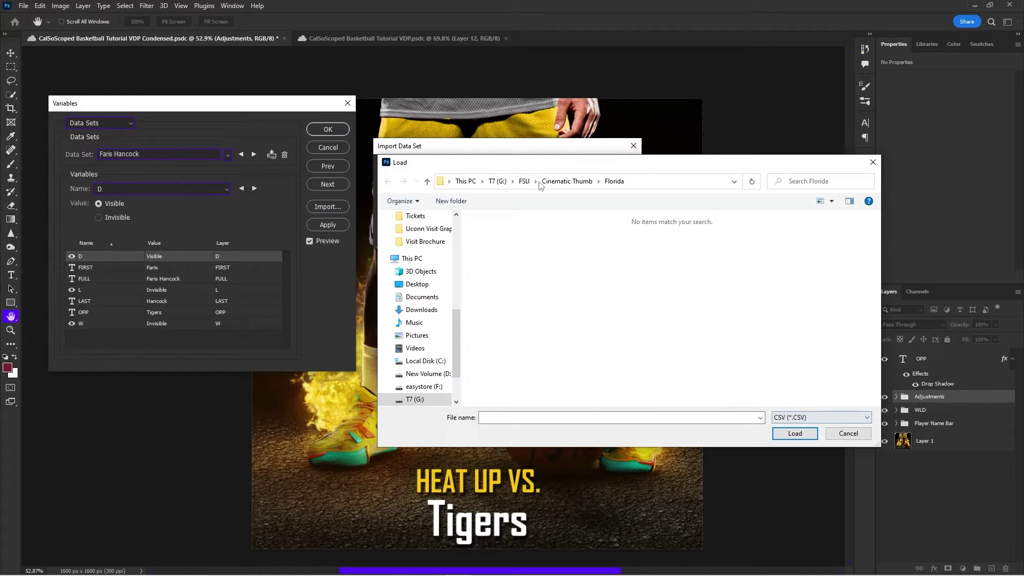
pyautogui.scroll(6, 435, 267)
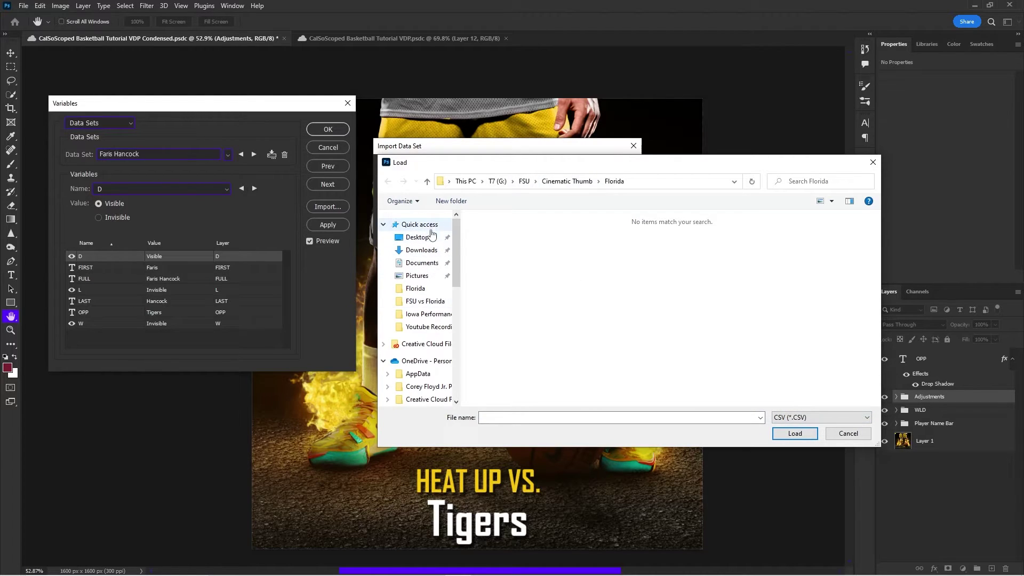
pyautogui.click(431, 327)
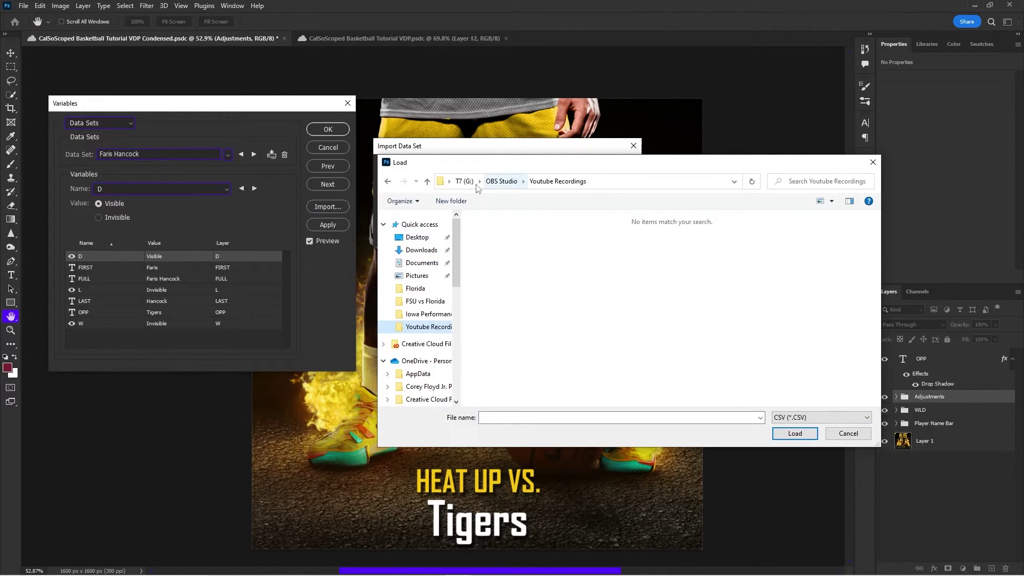
pyautogui.doubleClick(497, 296)
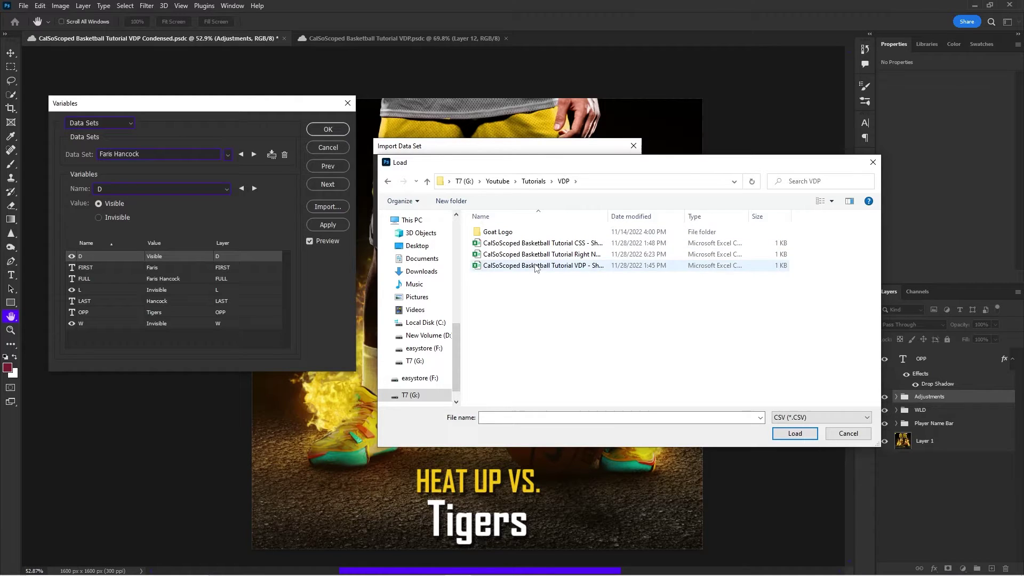
pyautogui.doubleClick(569, 255)
# Confirm the import, preview each player's data set to the last, then go back one to the Huskies set
pyautogui.click(619, 170)
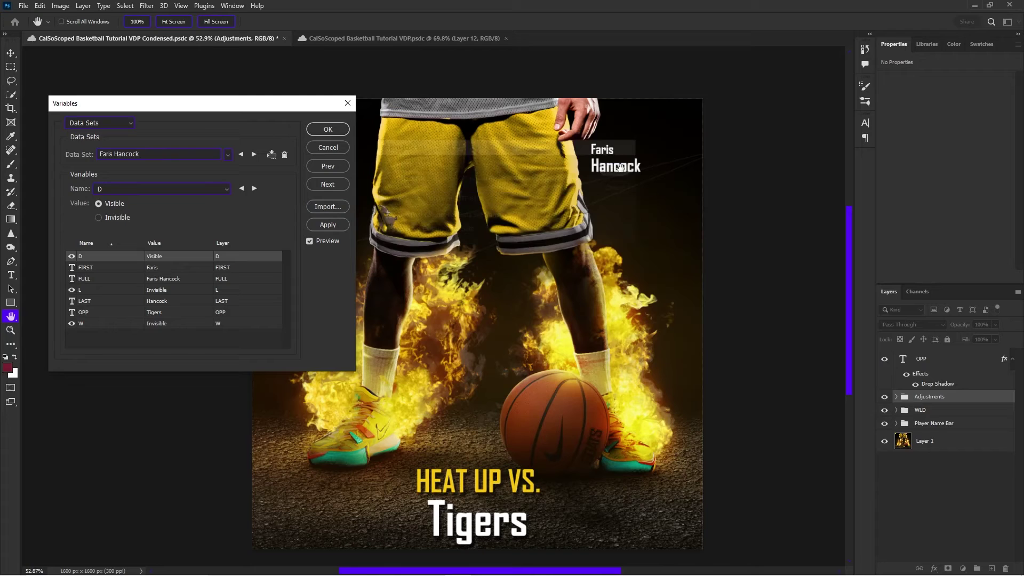
pyautogui.click(277, 168)
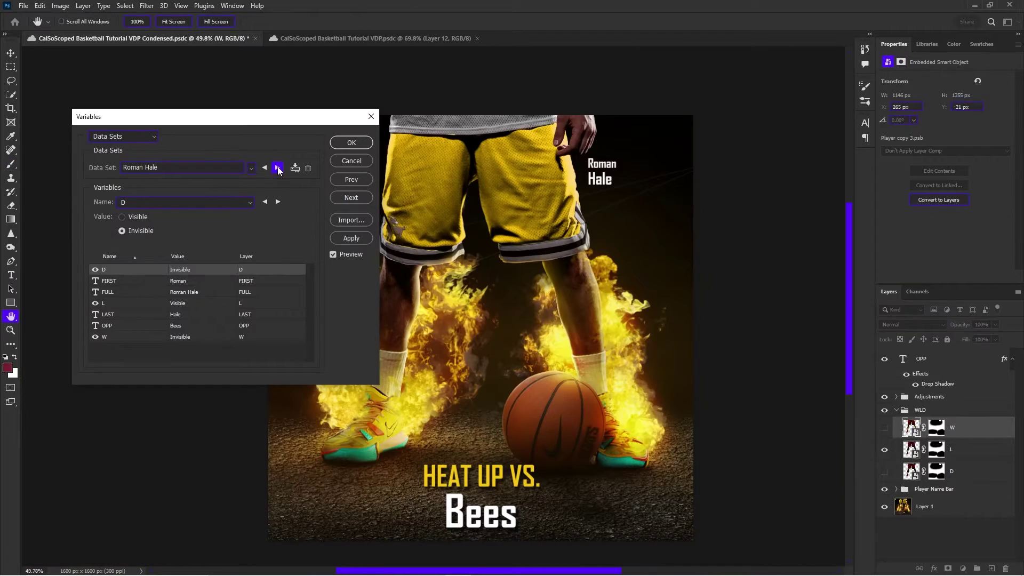
pyautogui.click(277, 167)
pyautogui.click(276, 168)
pyautogui.click(277, 168)
pyautogui.click(274, 168)
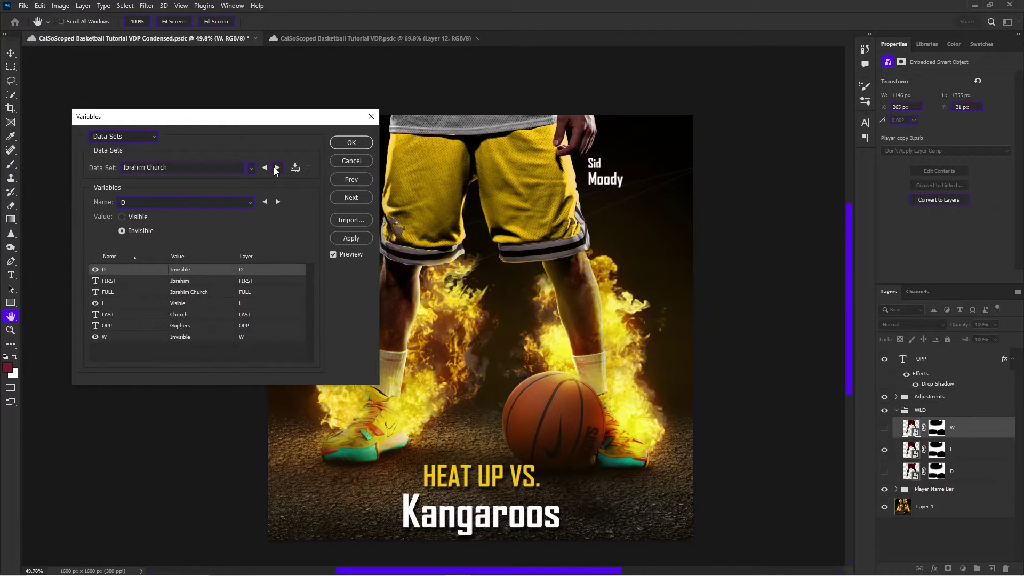
pyautogui.click(274, 168)
pyautogui.click(274, 168)
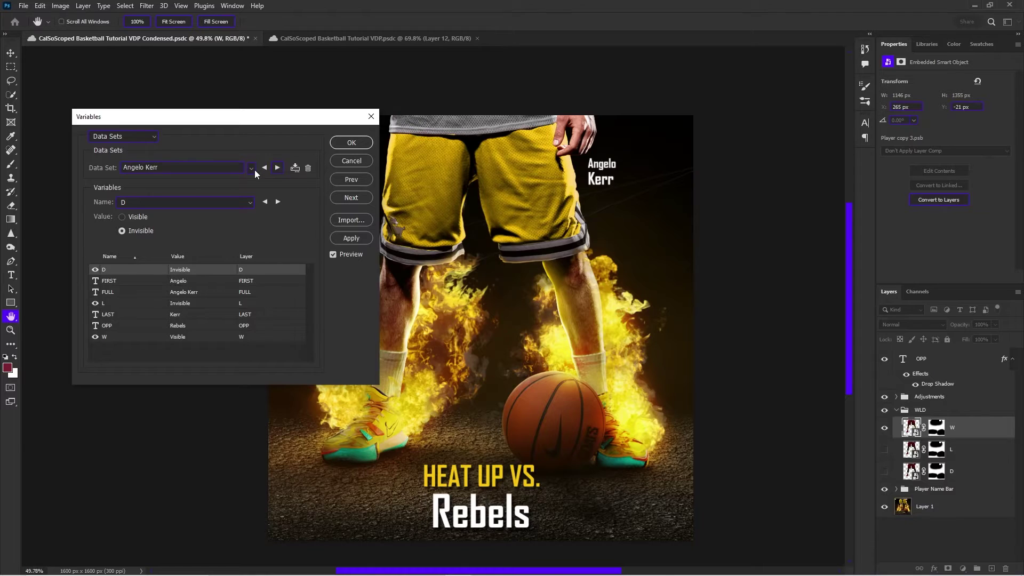
pyautogui.click(264, 168)
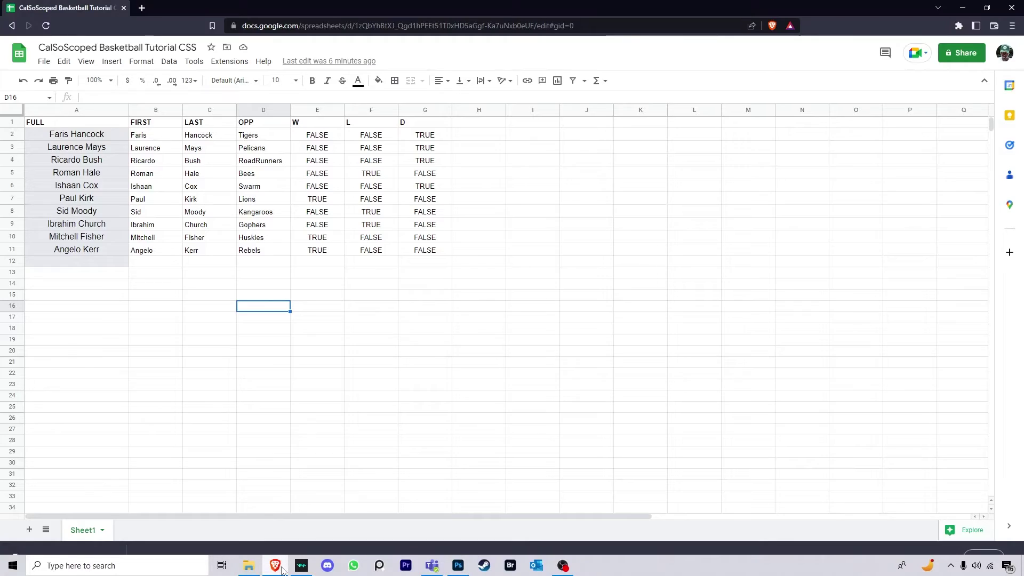
# Verify in Google Sheets that the player's row shows Huskies with a TRUE win, then return to Photoshop
pyautogui.click(298, 565)
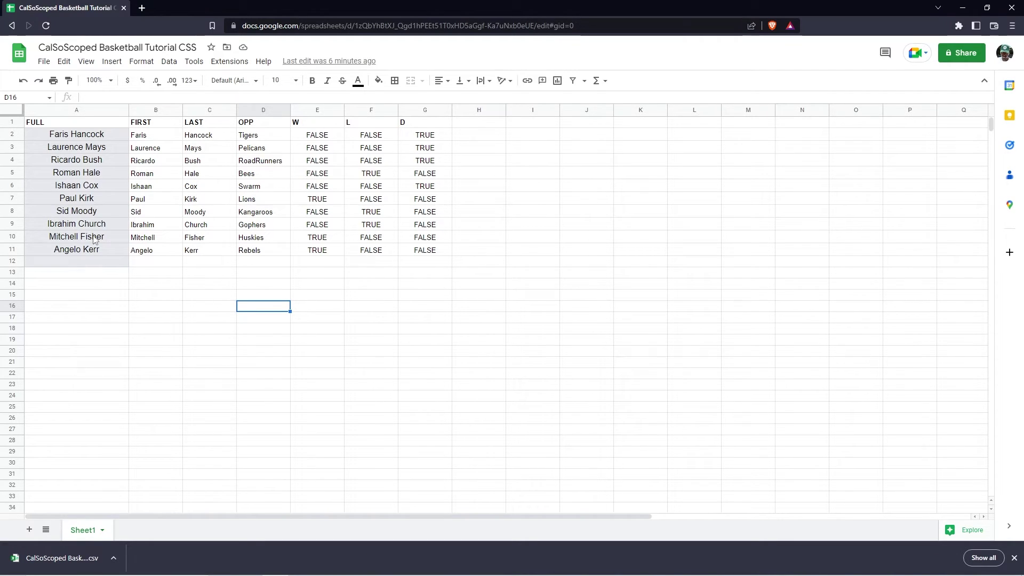
pyautogui.click(307, 241)
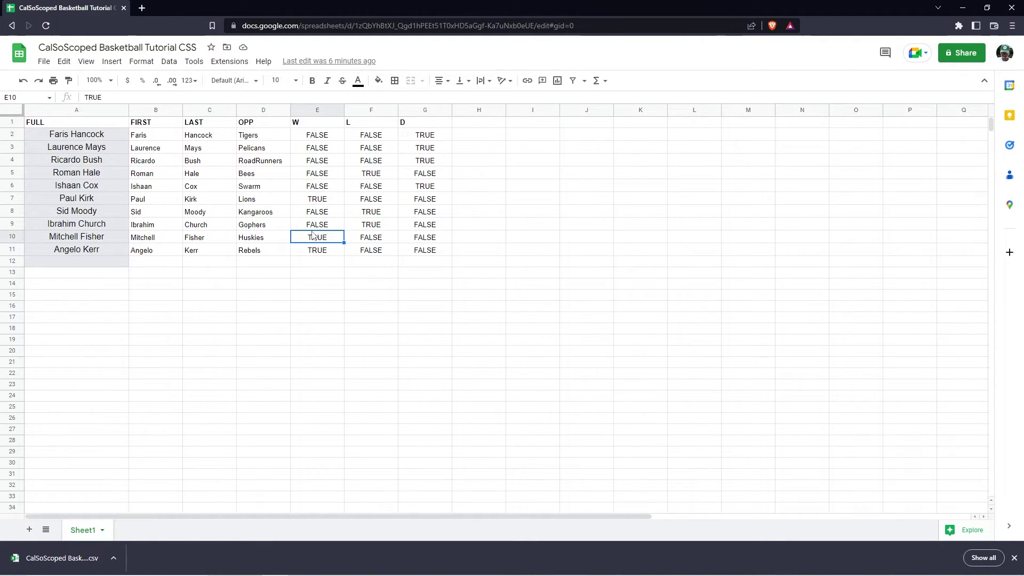
pyautogui.click(260, 240)
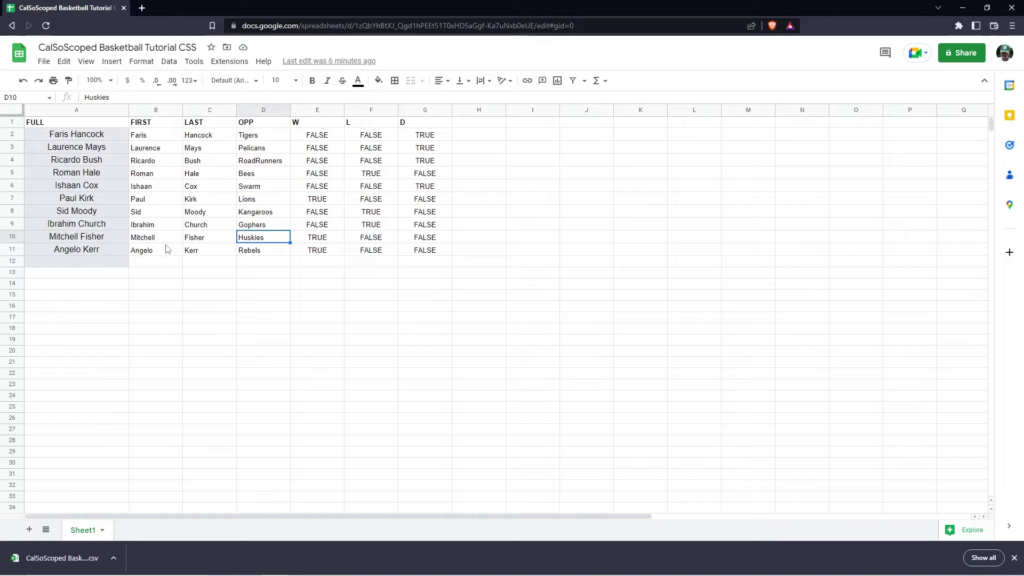
pyautogui.click(459, 564)
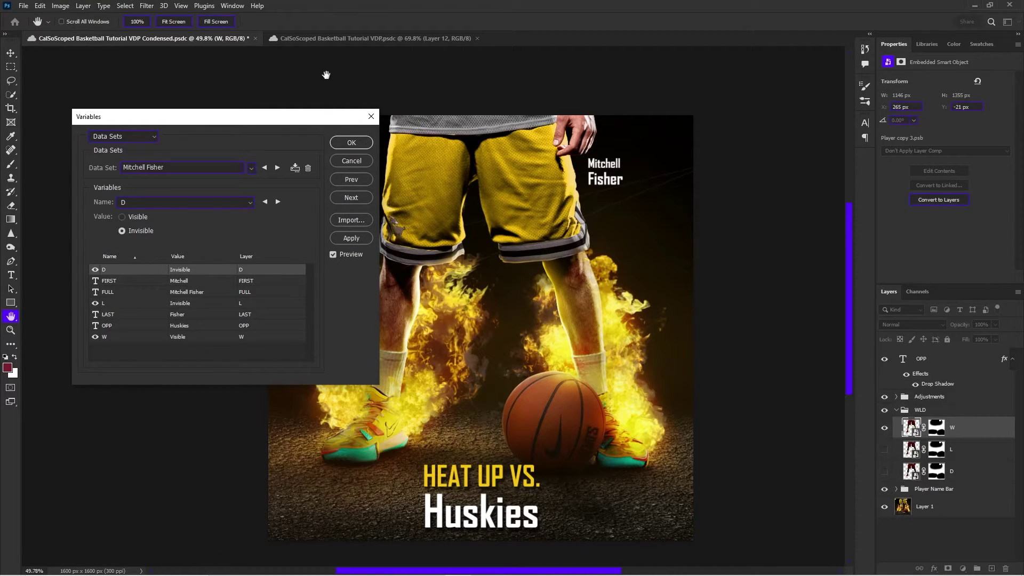
# Apply the previewed Huskies data set and select the FIRST name layer
pyautogui.click(348, 144)
pyautogui.scroll(5, 544, 172)
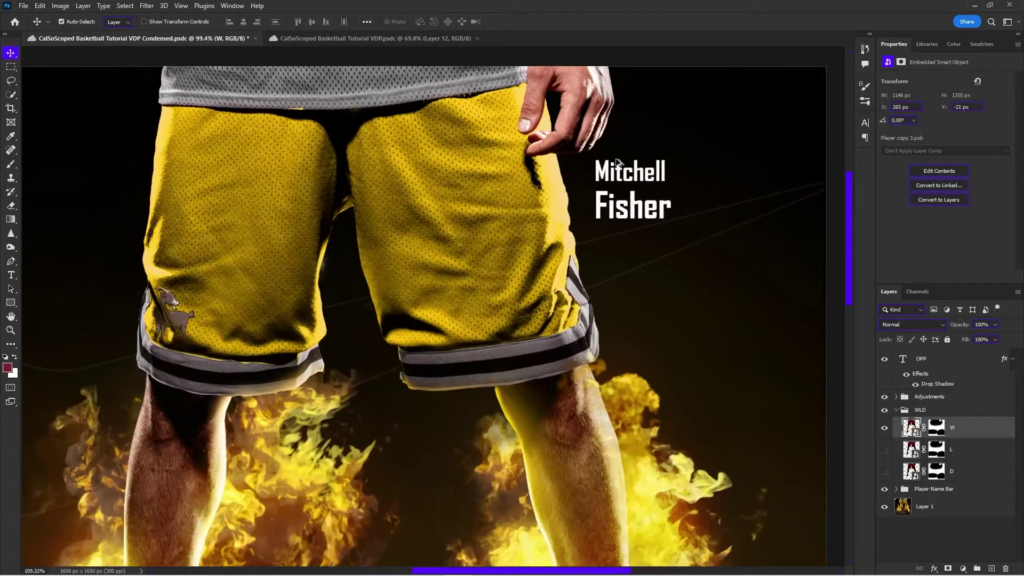
pyautogui.click(618, 171)
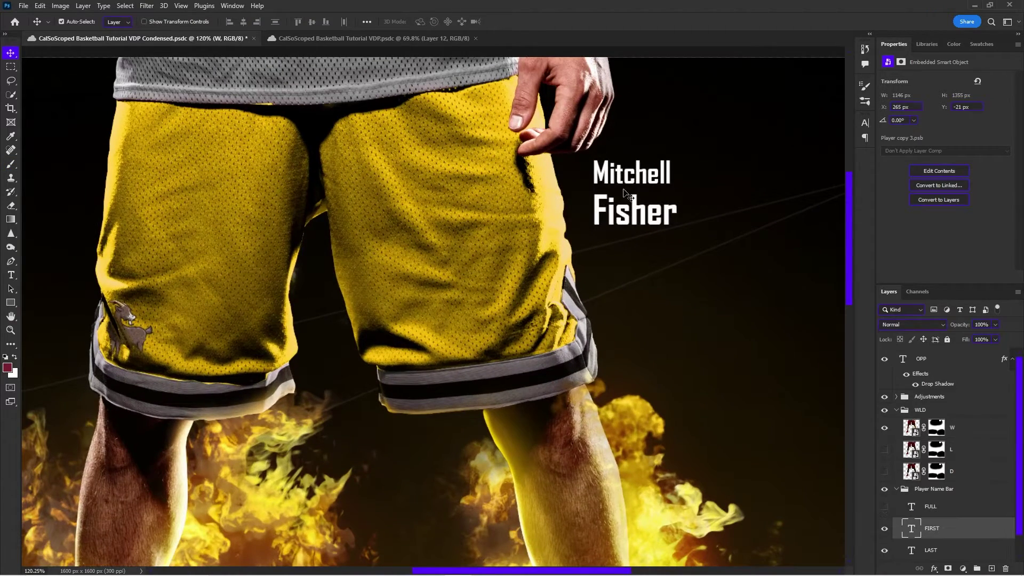
# Compare the name layers by toggling FULL and LAST visibility, leaving FIRST and LAST shown
pyautogui.click(884, 507)
pyautogui.scroll(1, 645, 183)
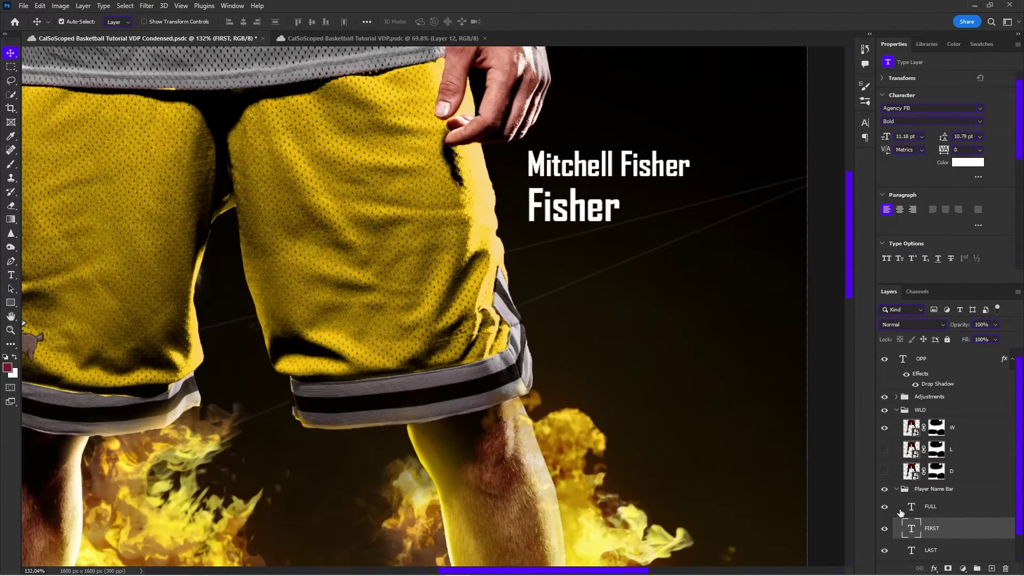
pyautogui.click(885, 551)
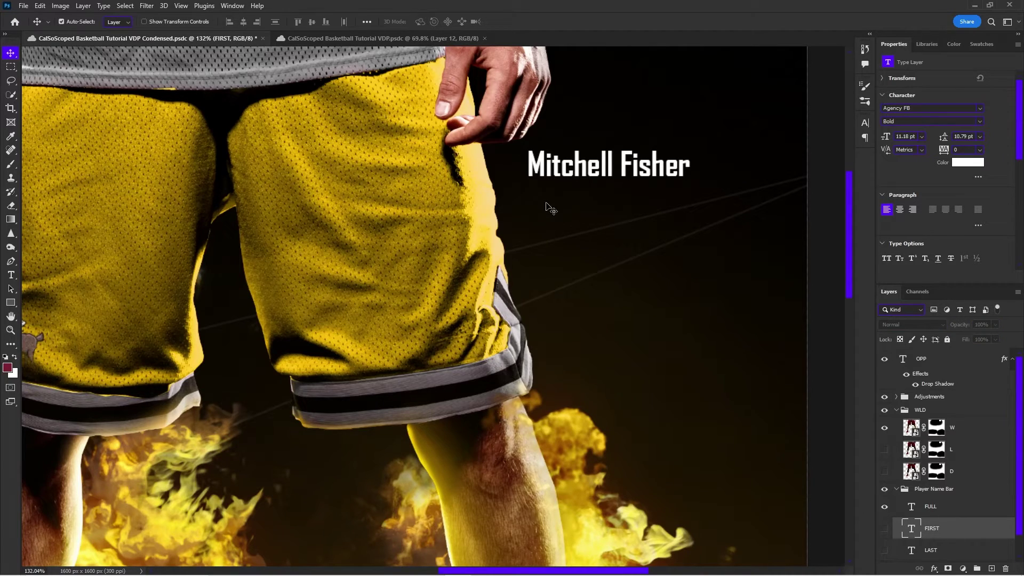
pyautogui.scroll(5, 624, 171)
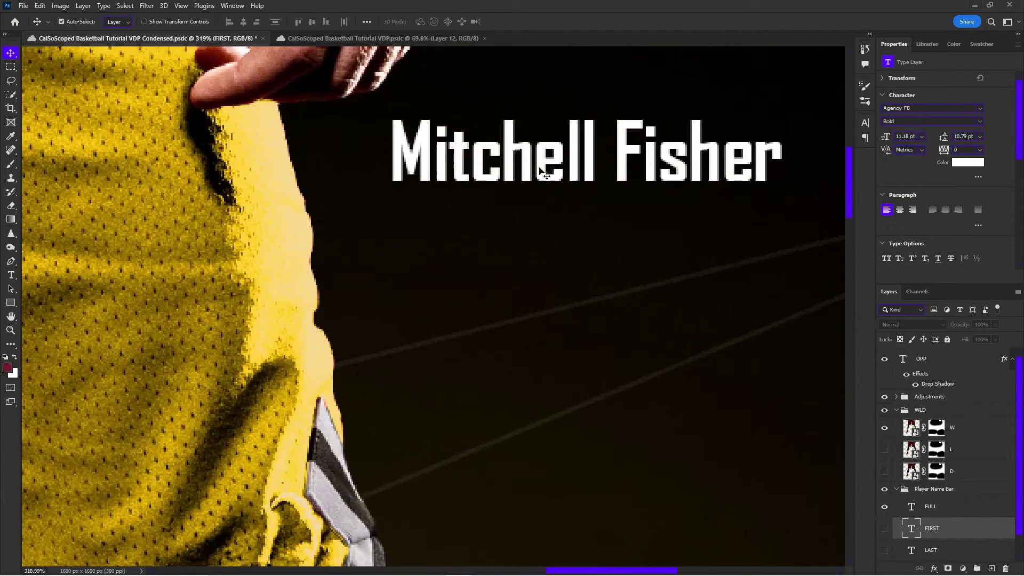
pyautogui.scroll(-6, 418, 134)
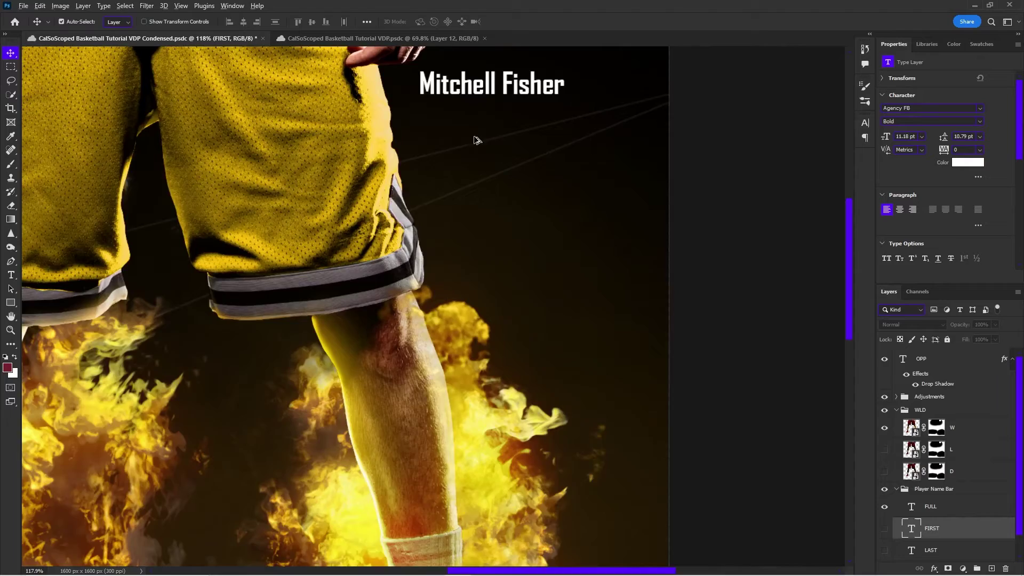
pyautogui.scroll(3, 409, 166)
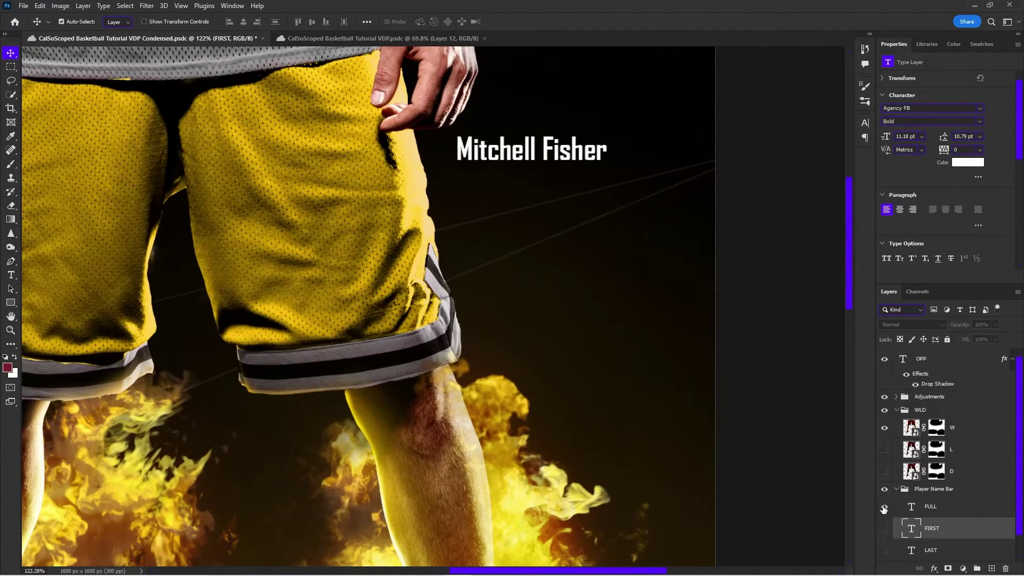
pyautogui.click(884, 553)
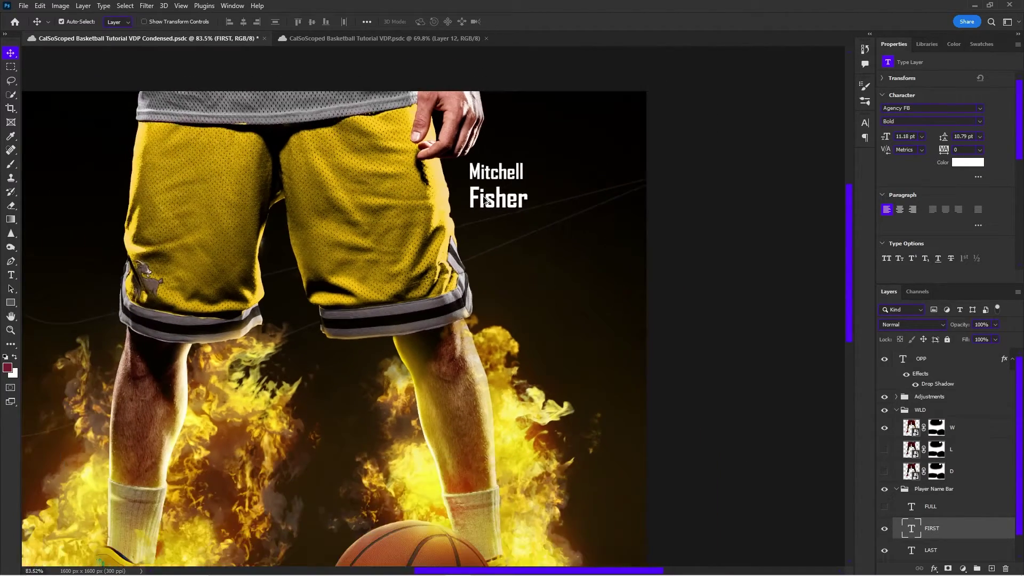
pyautogui.scroll(-3, 488, 208)
pyautogui.scroll(3, 480, 198)
pyautogui.scroll(-4, 519, 166)
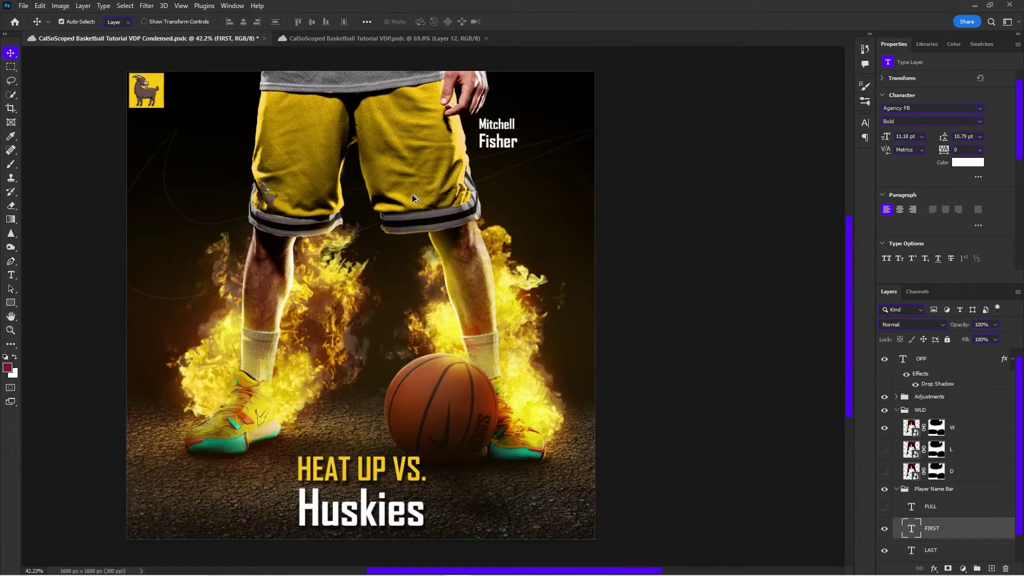
pyautogui.click(58, 6)
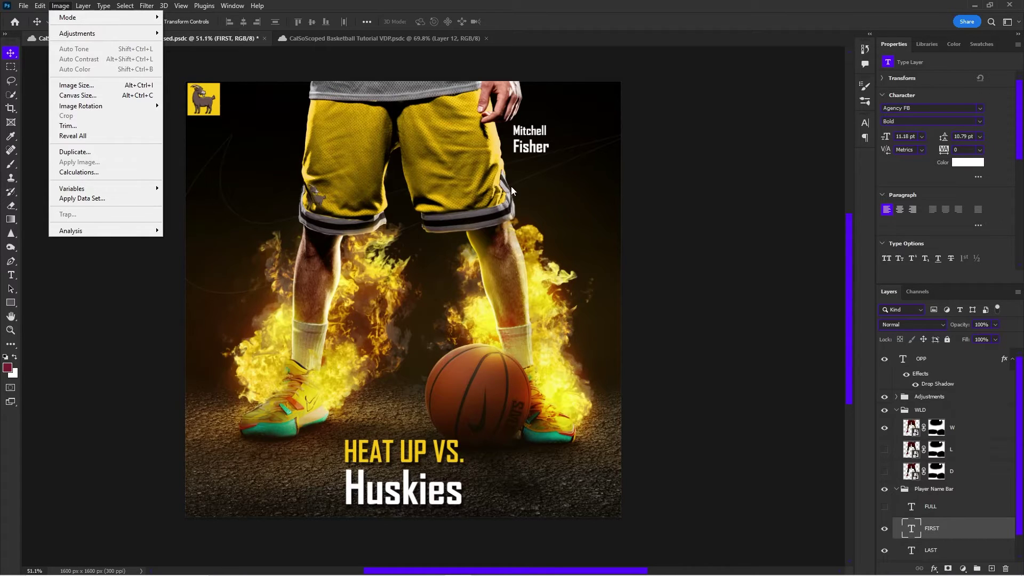
# Inspect the FIRST layer's text-replacement variable in Variables, then close it without changes
pyautogui.click(501, 132)
pyautogui.scroll(3, 502, 132)
pyautogui.scroll(-3, 512, 139)
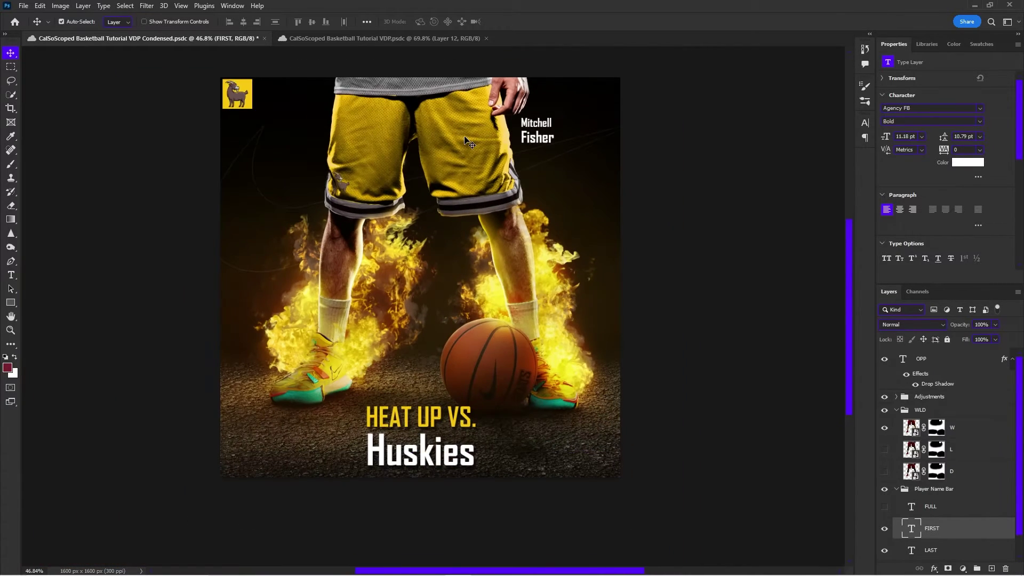
pyautogui.scroll(1, 690, 244)
pyautogui.click(58, 6)
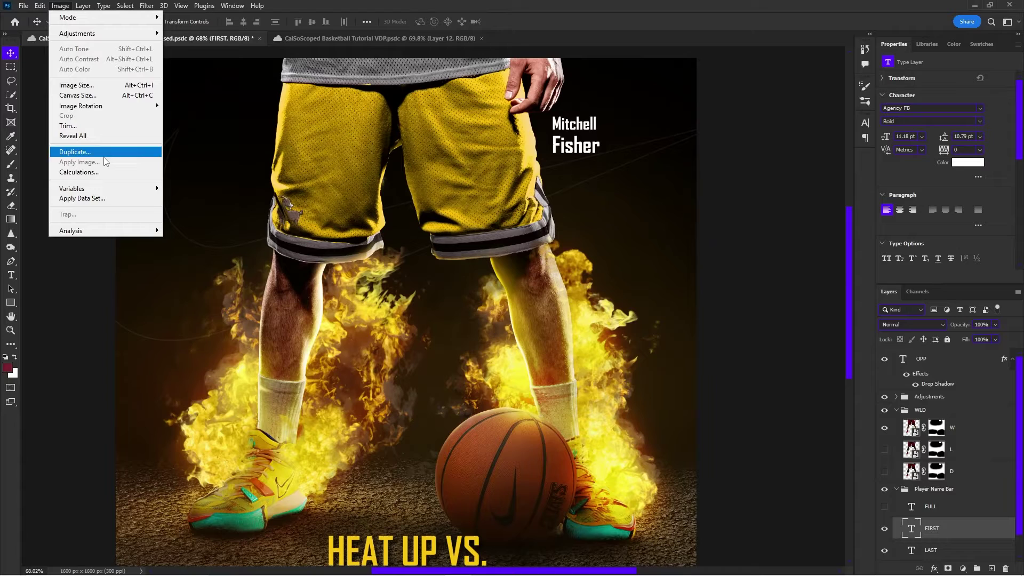
pyautogui.moveTo(80, 188)
pyautogui.click(181, 188)
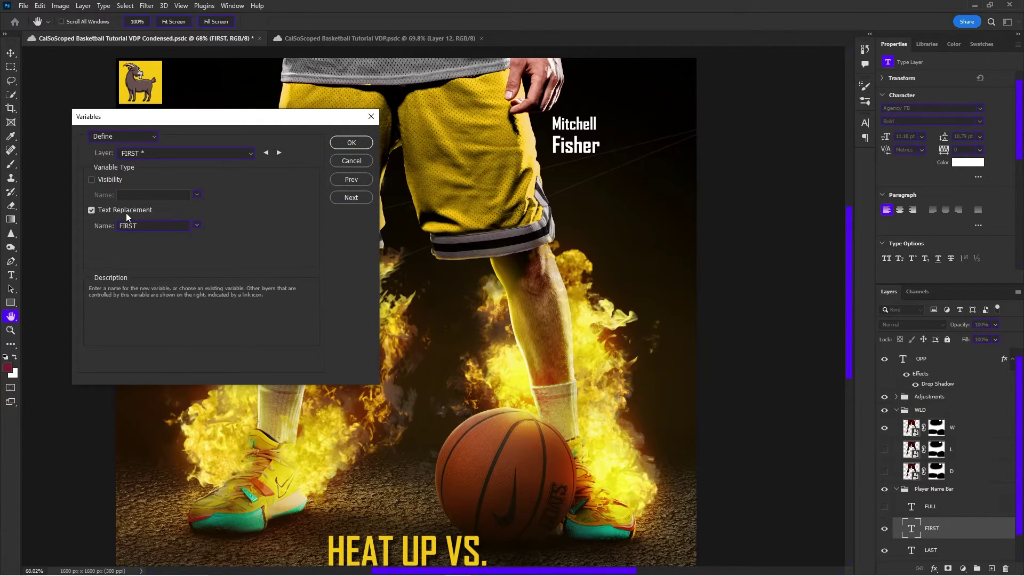
pyautogui.click(150, 224)
pyautogui.click(243, 153)
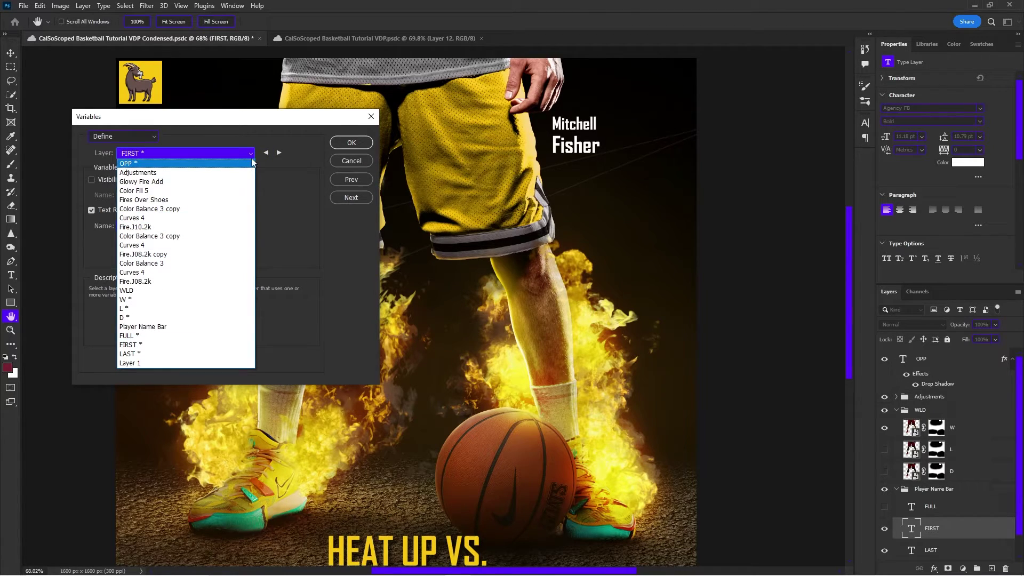
pyautogui.click(351, 162)
pyautogui.click(351, 160)
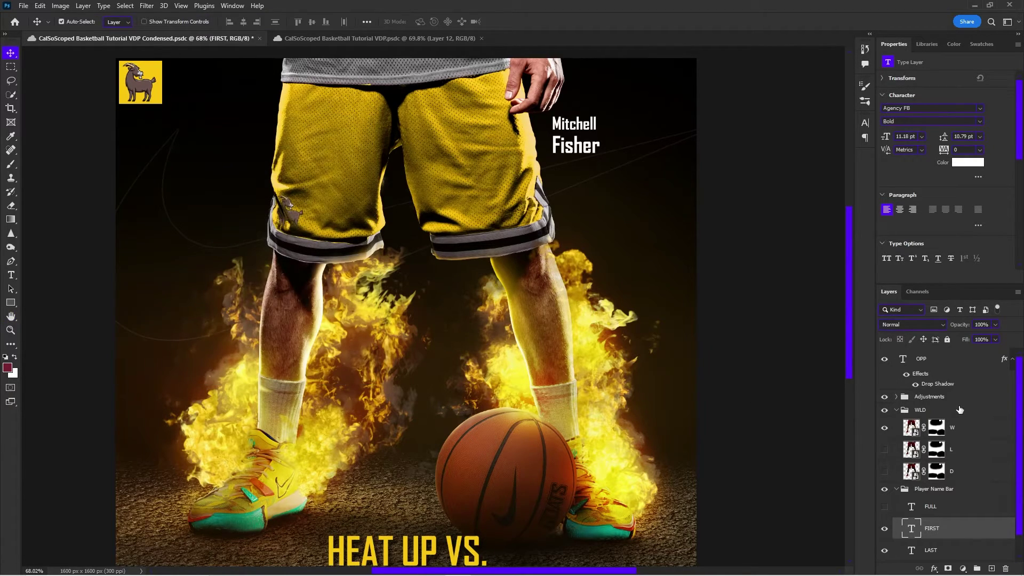
# Add a new layer above OPP and paint three white test dabs with a ~223 px brush
pyautogui.click(907, 358)
pyautogui.hotkey('ctrl', 'shift', 'alt', 'n')
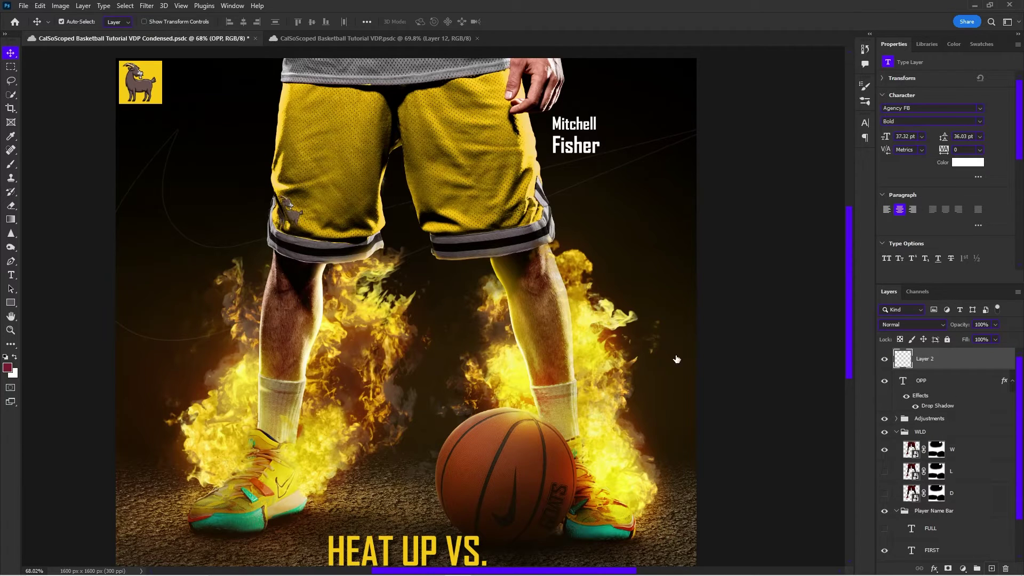
pyautogui.press('b')
pyautogui.moveTo(414, 203); pyautogui.dragTo(463, 253)
pyautogui.press('x')
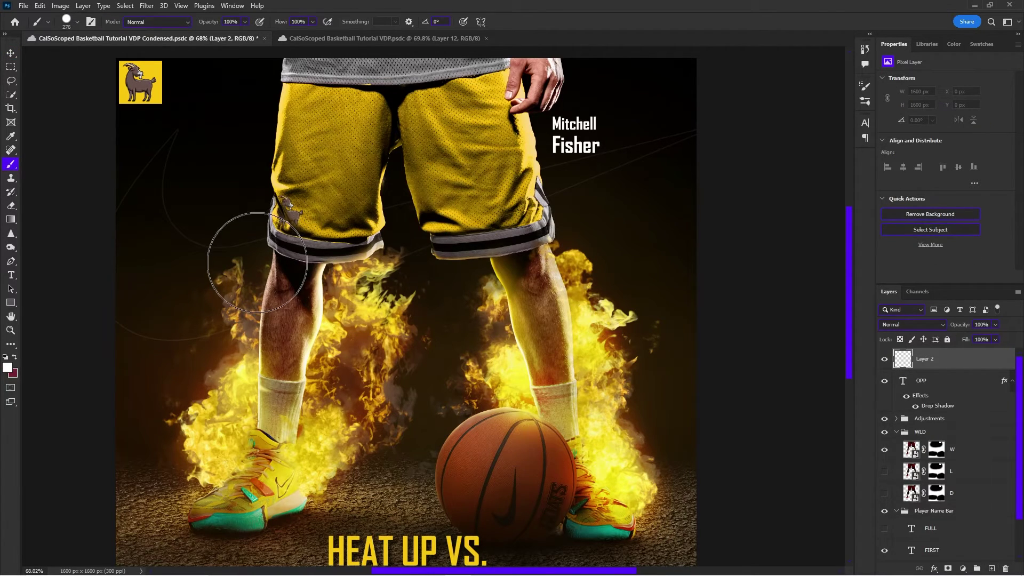
pyautogui.click(267, 207)
pyautogui.click(505, 330)
pyautogui.click(624, 222)
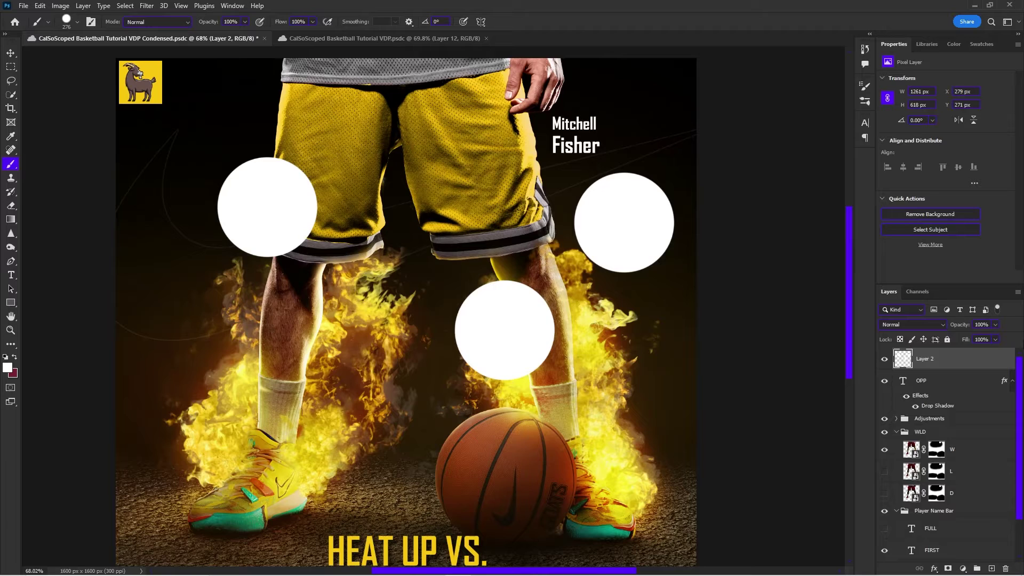
pyautogui.click(68, 21)
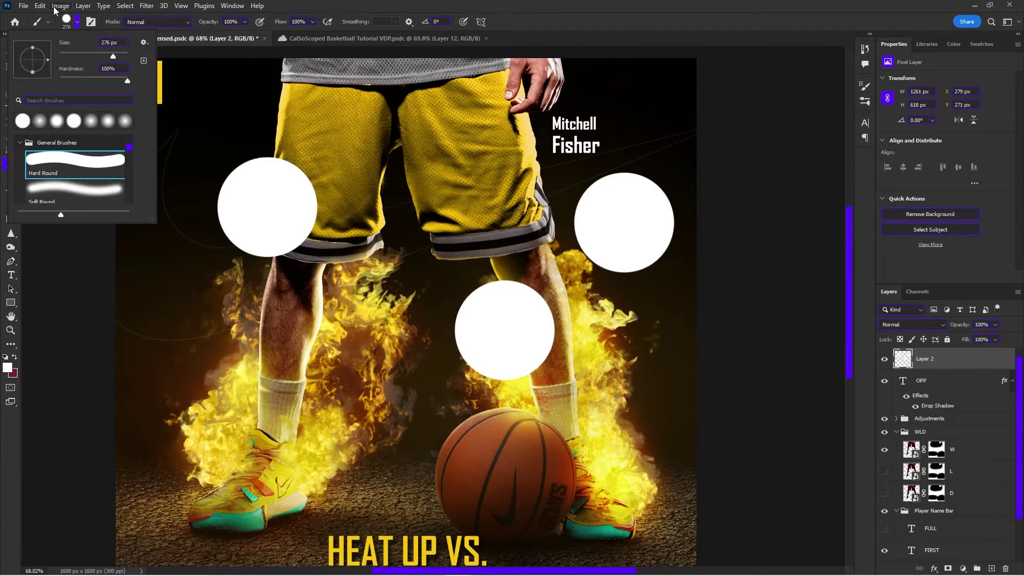
# Step through the data sets to the Kangaroos matchup player and apply it
pyautogui.click(55, 7)
pyautogui.moveTo(96, 191)
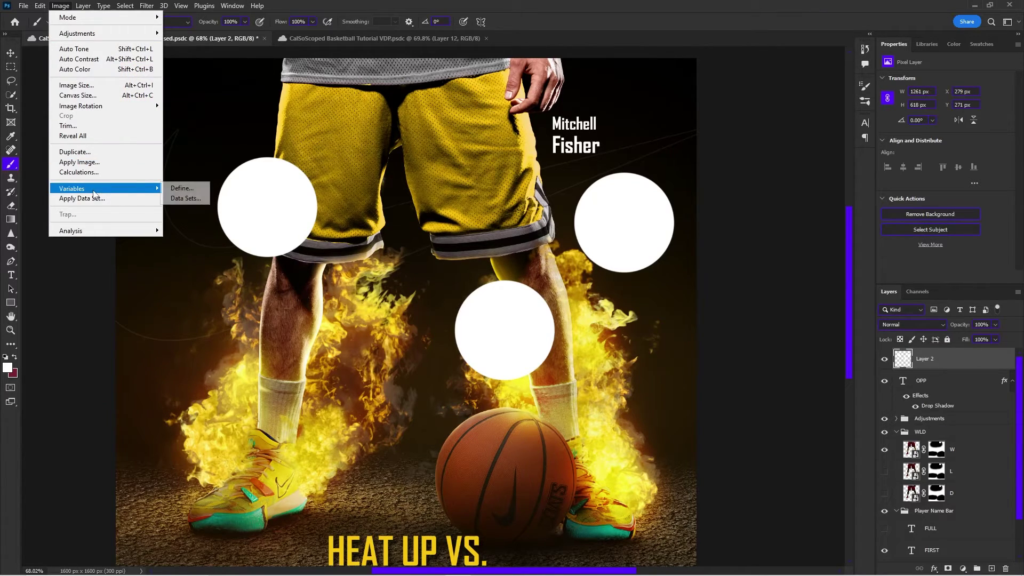
pyautogui.click(181, 198)
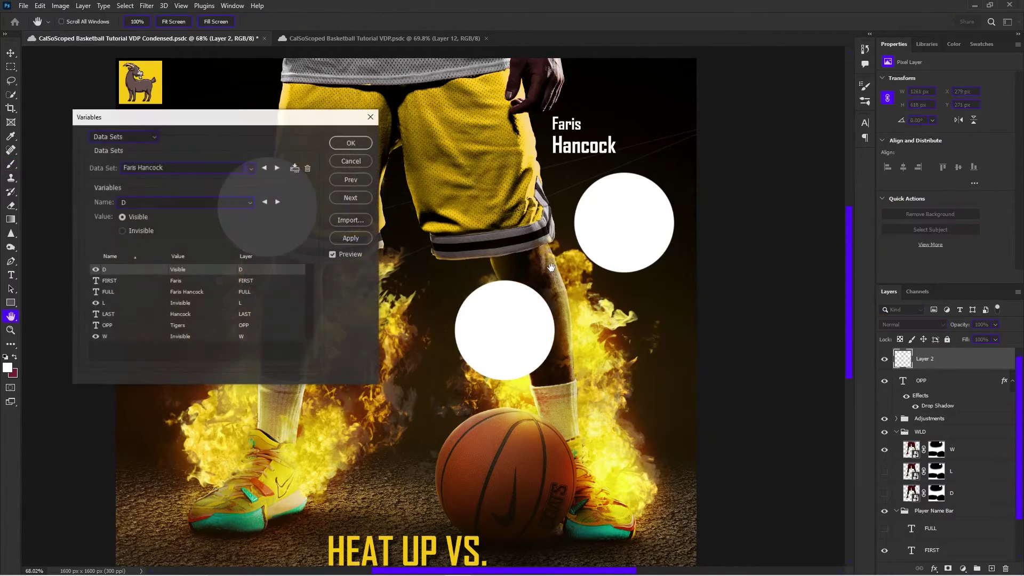
pyautogui.click(277, 168)
pyautogui.click(278, 168)
pyautogui.click(278, 169)
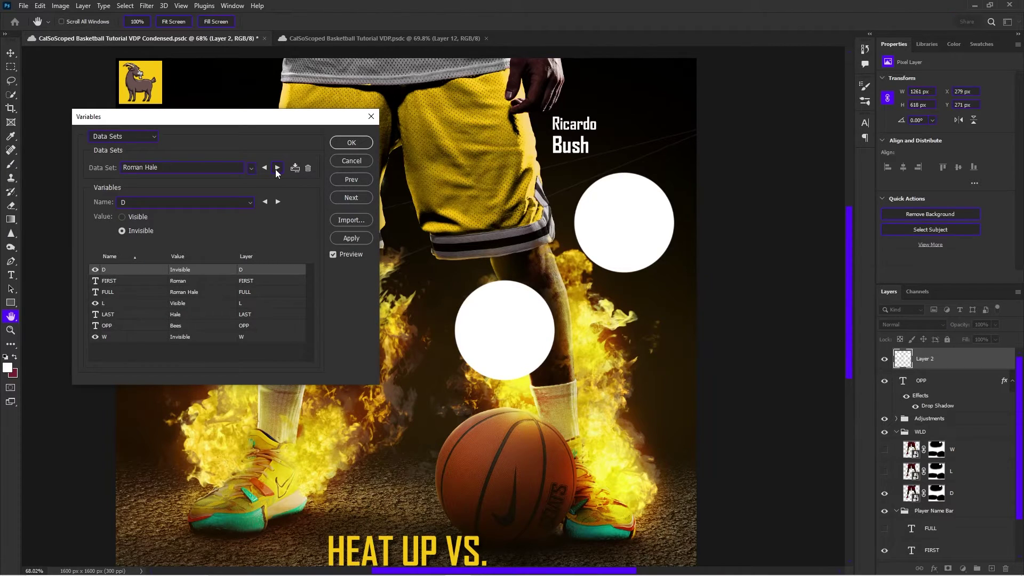
pyautogui.click(278, 168)
pyautogui.click(278, 169)
pyautogui.click(278, 169)
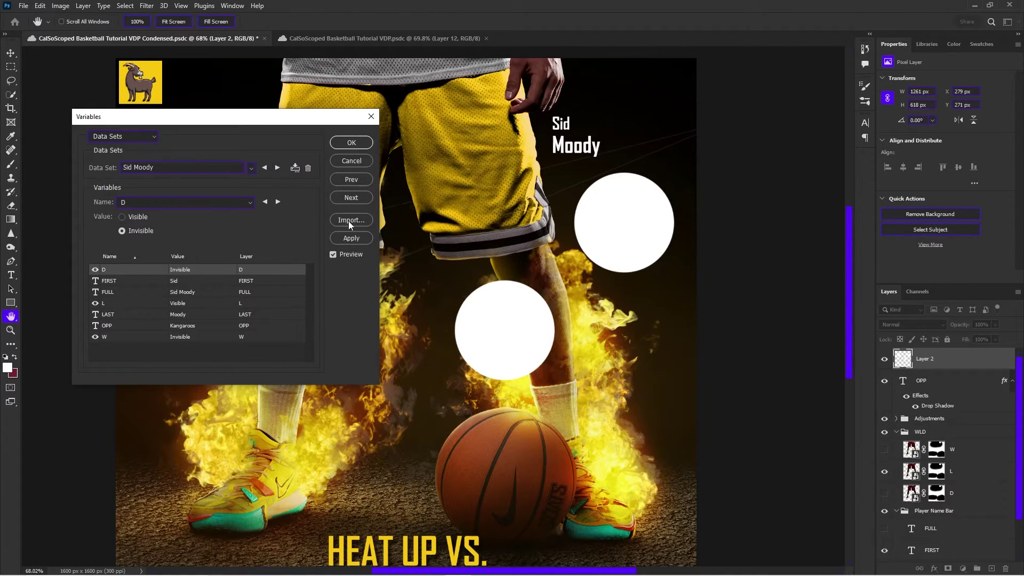
pyautogui.click(351, 142)
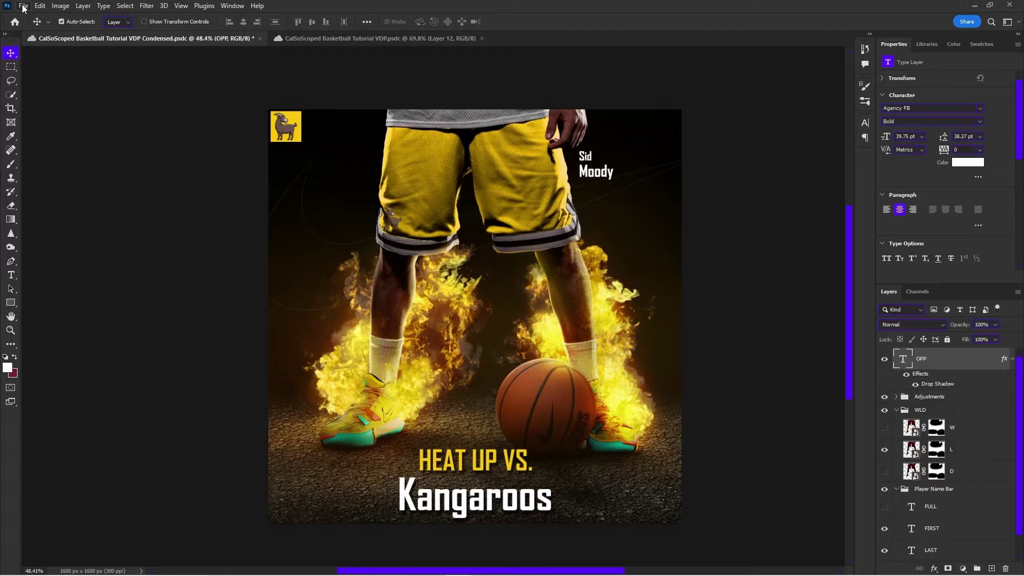
# Open Export Data Sets as Files for All Data Sets as .psd named by Data Set Name, checking the spreadsheet
pyautogui.click(24, 6)
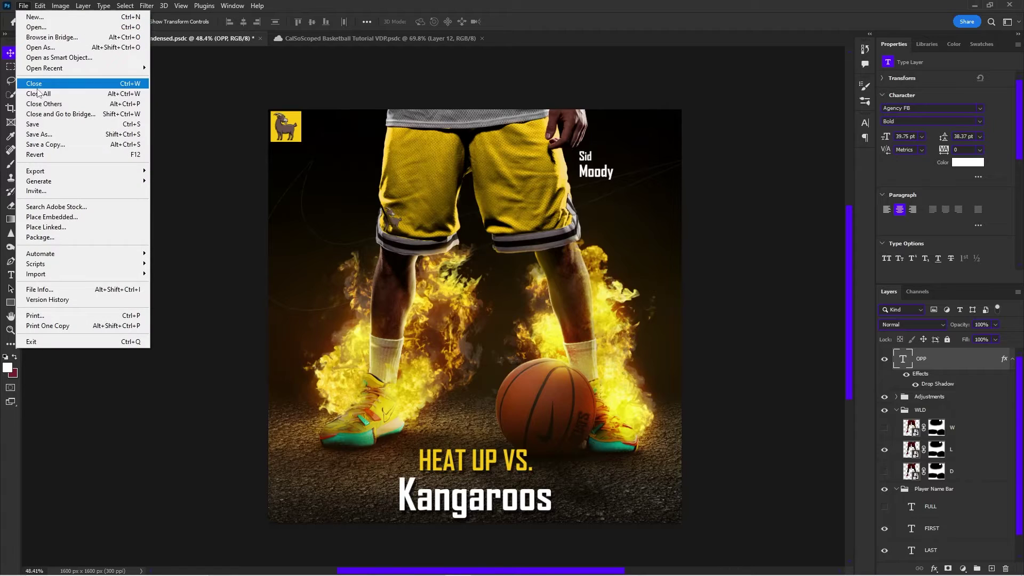
pyautogui.moveTo(80, 172)
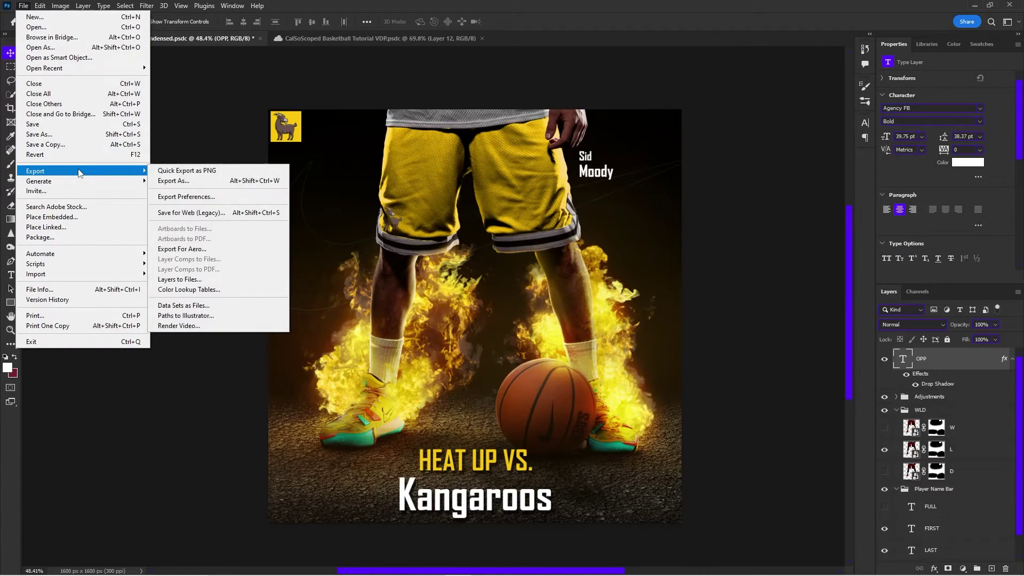
pyautogui.click(201, 308)
pyautogui.moveTo(423, 122); pyautogui.dragTo(344, 231)
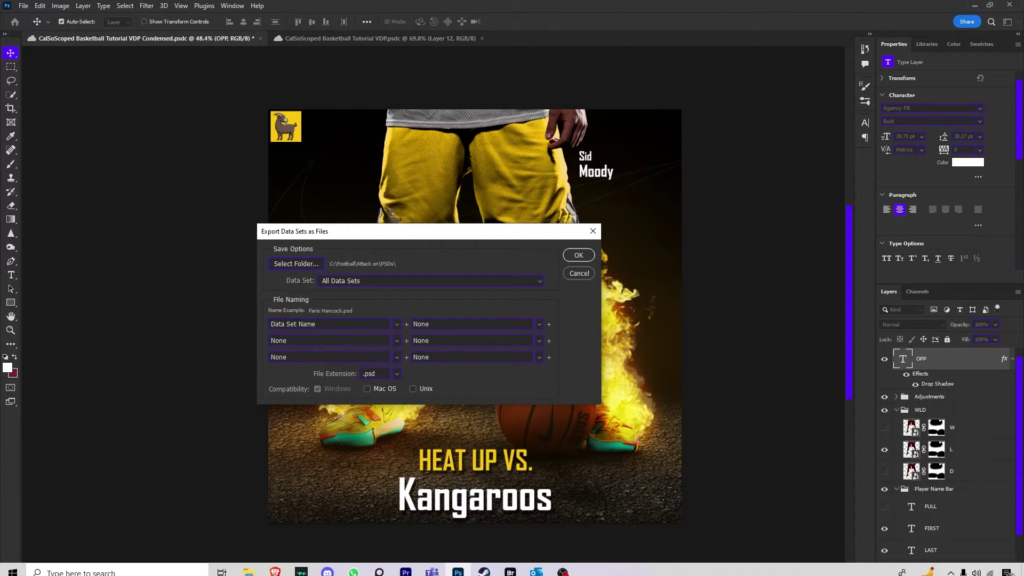
pyautogui.click(275, 565)
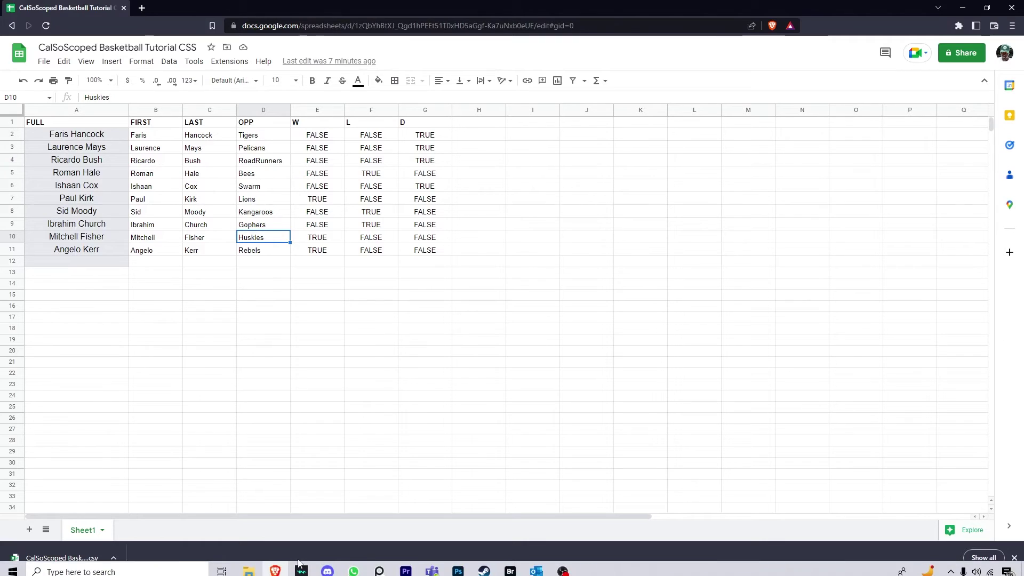
pyautogui.click(269, 567)
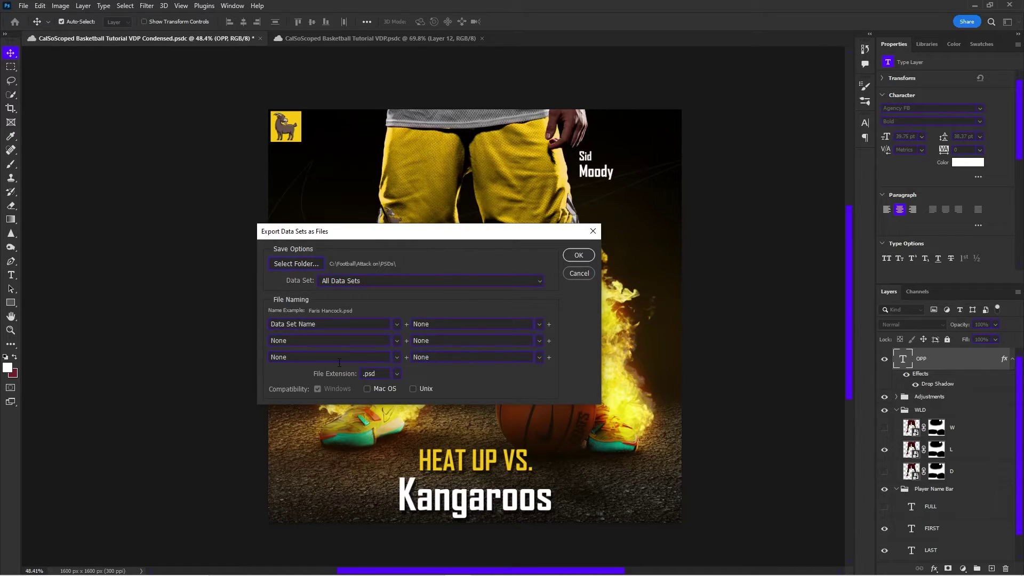
# Create new PSD and JPG folders inside the VDP folder
pyautogui.click(289, 264)
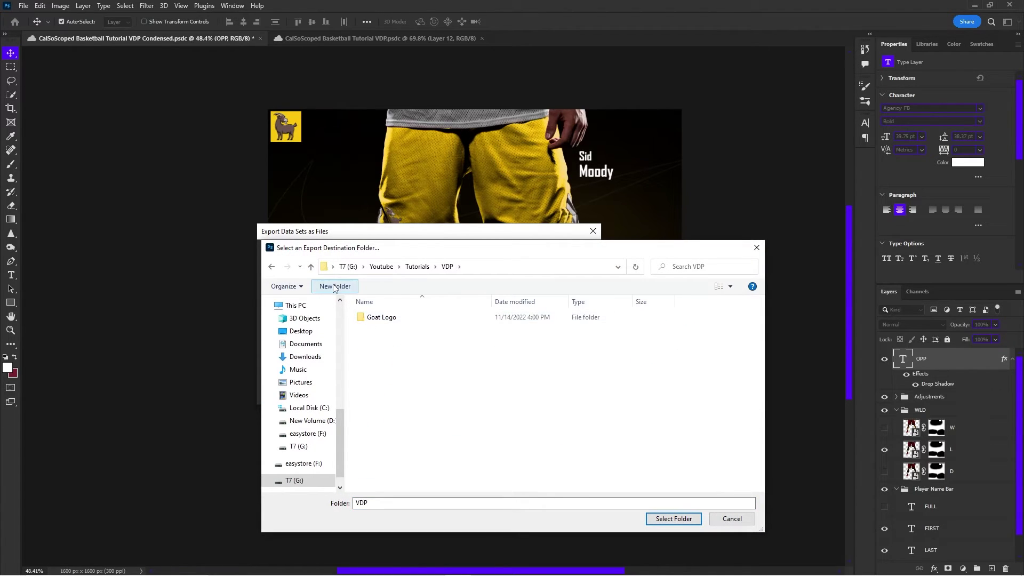
pyautogui.click(334, 287)
pyautogui.write('P')
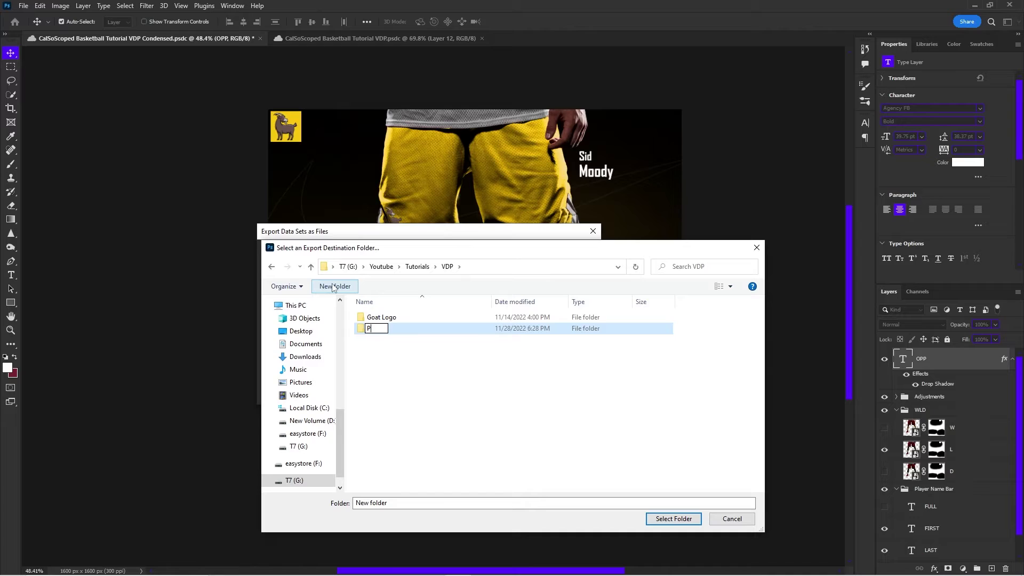
pyautogui.write('SD')
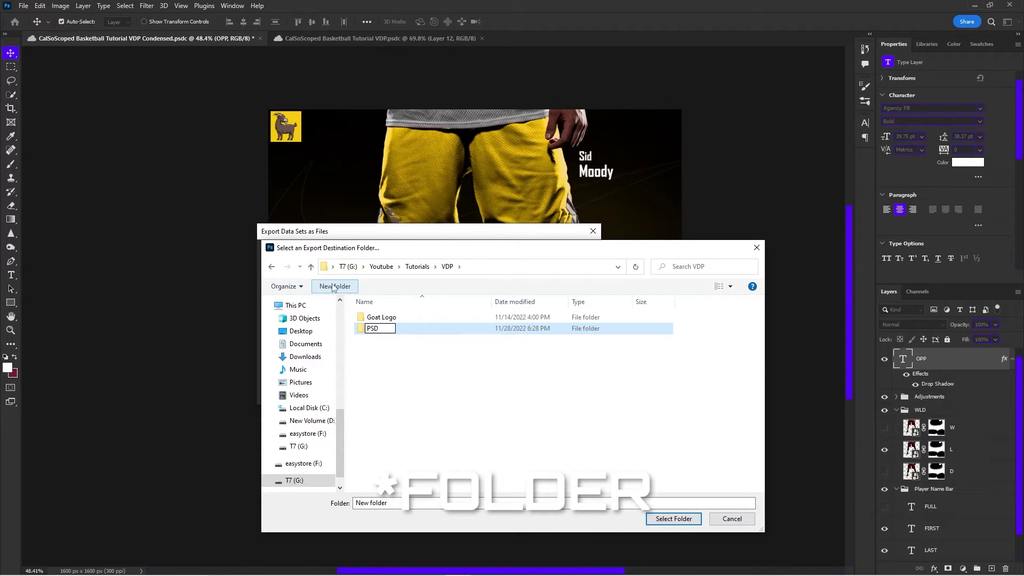
pyautogui.press('Return')
pyautogui.click(334, 286)
pyautogui.write('J')
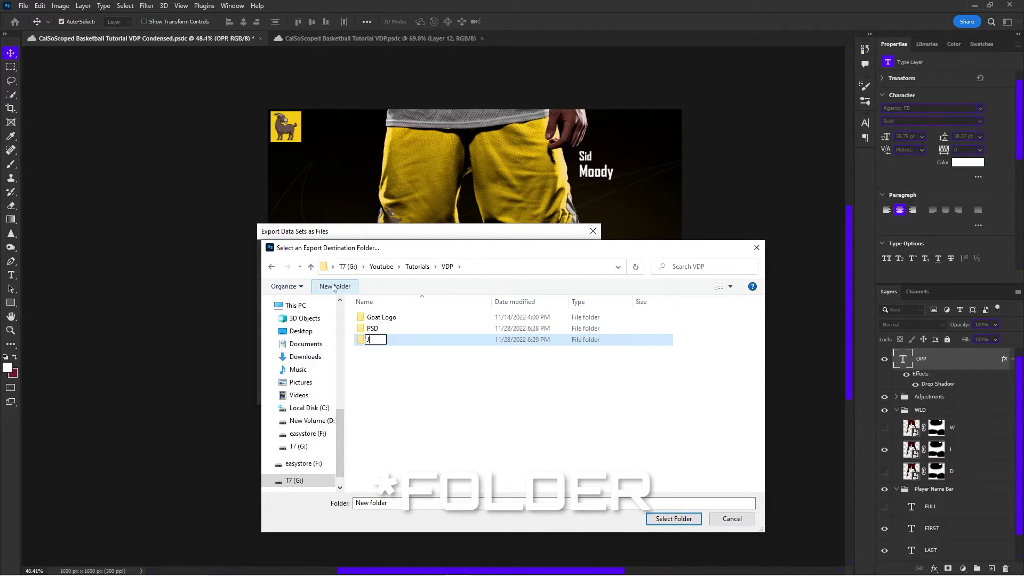
pyautogui.write('P')
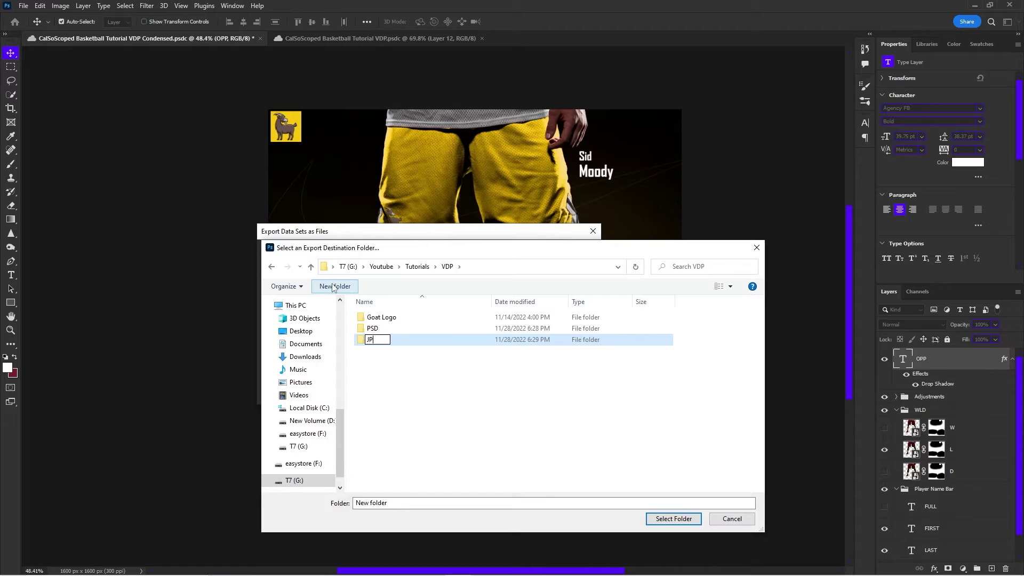
pyautogui.write('G')
pyautogui.press('Return')
# Set the PSD folder as the export destination
pyautogui.click(376, 332)
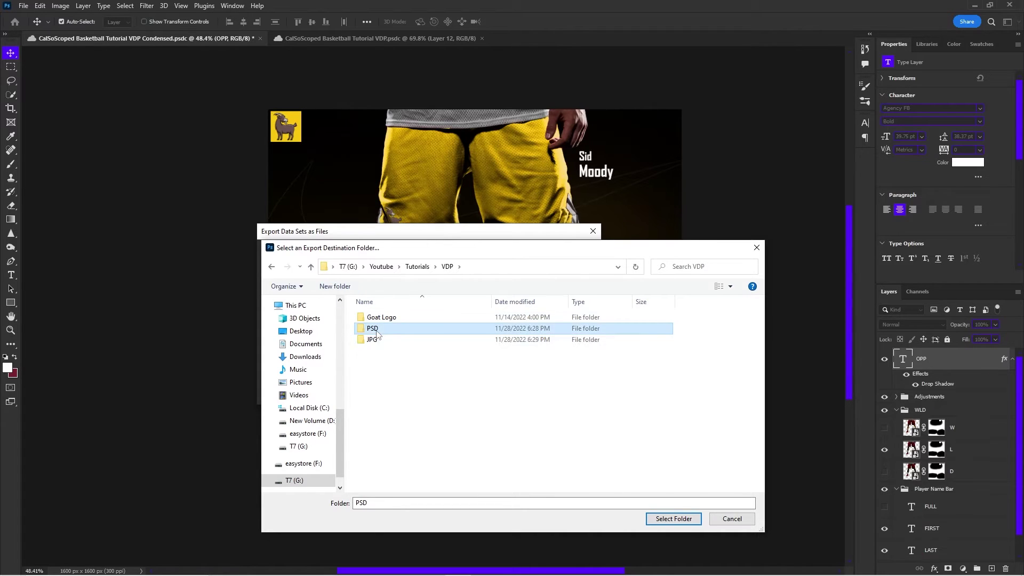
pyautogui.doubleClick(376, 331)
pyautogui.click(676, 520)
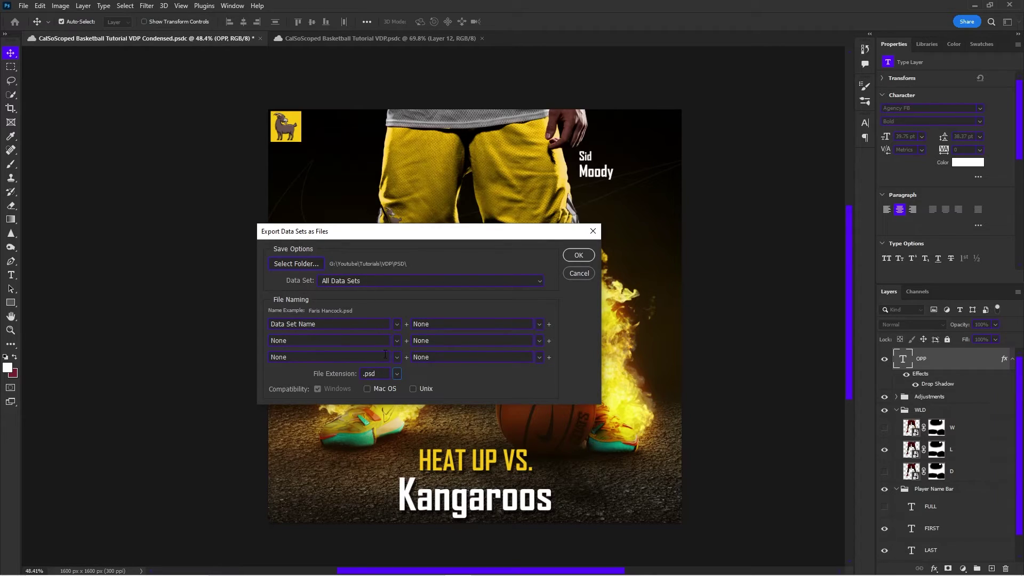
# Export the ten player PSDs, open one to verify it, then close it and the Condensed document
pyautogui.click(579, 255)
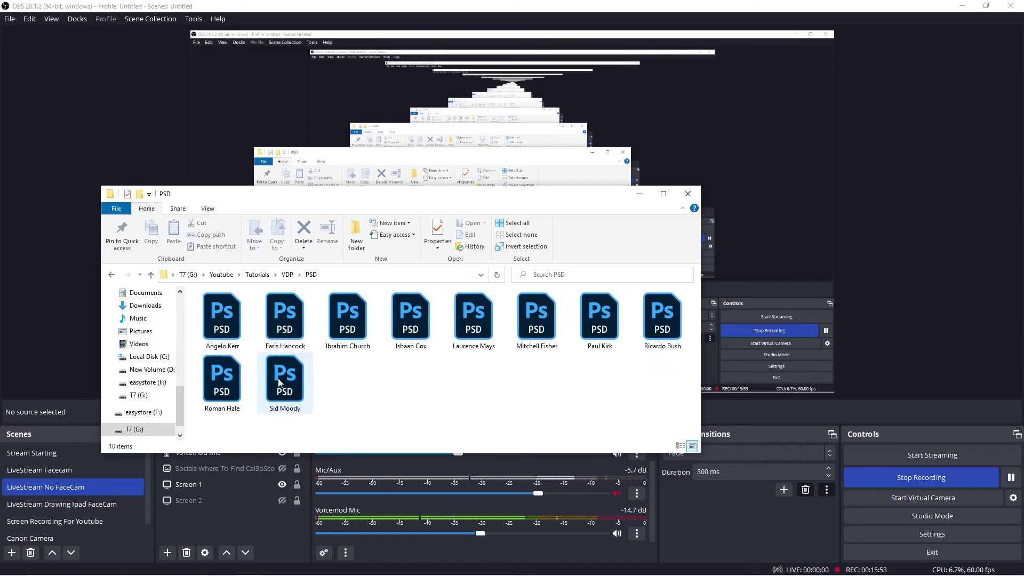
pyautogui.doubleClick(293, 322)
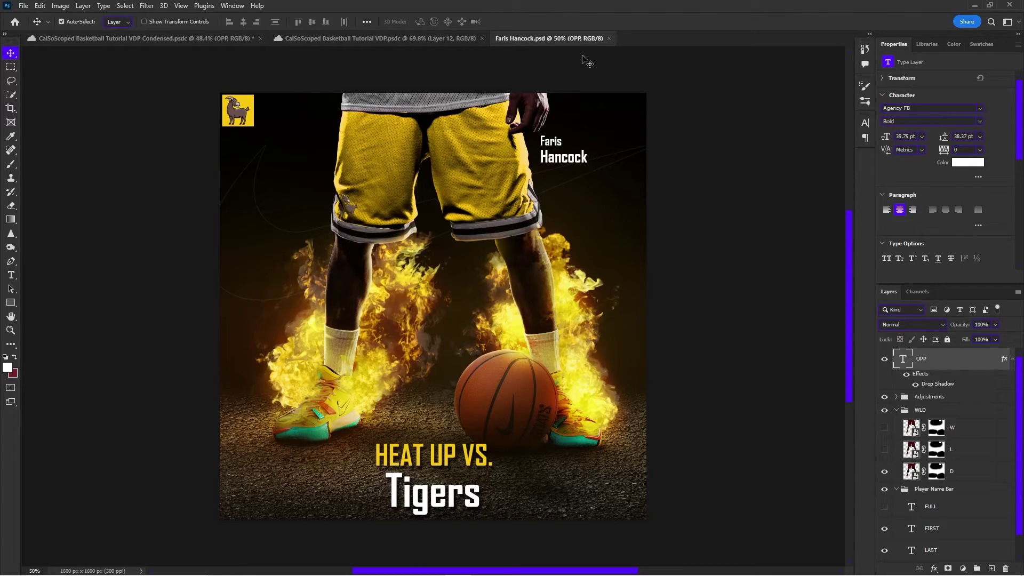
pyautogui.click(610, 39)
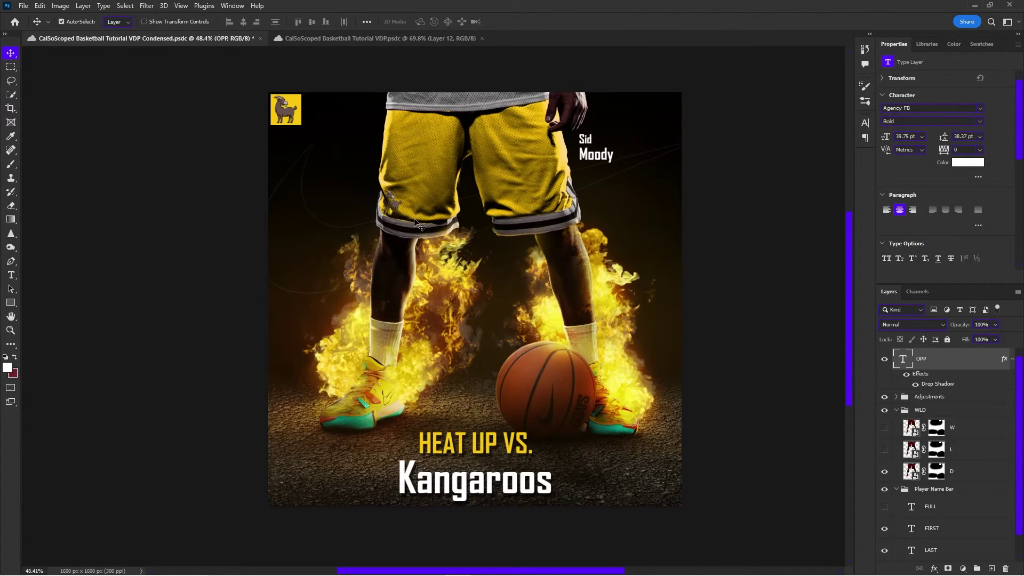
pyautogui.scroll(-1, 674, 395)
pyautogui.click(259, 38)
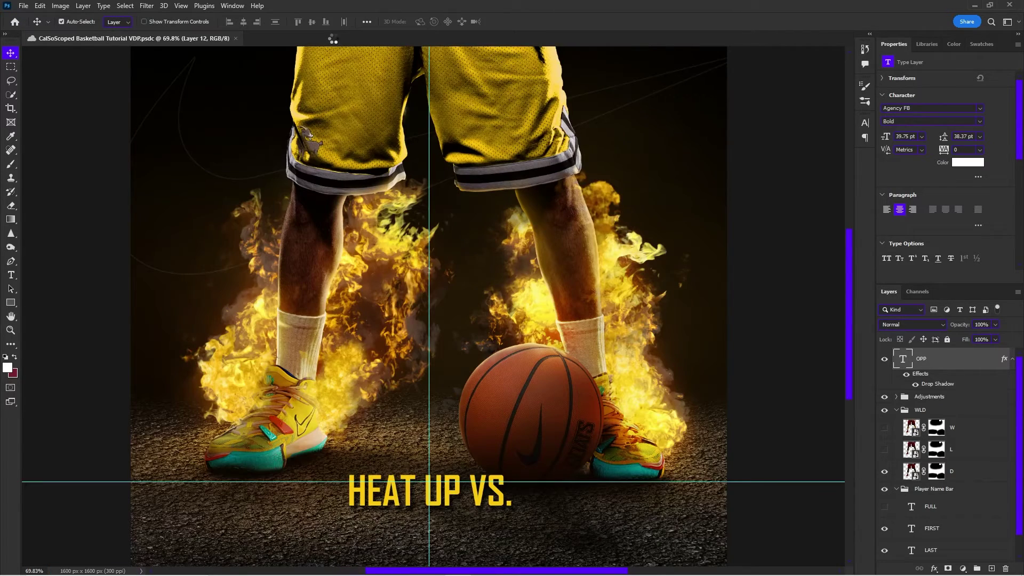
# Close the VDP document and launch the Image Processor script
pyautogui.click(236, 39)
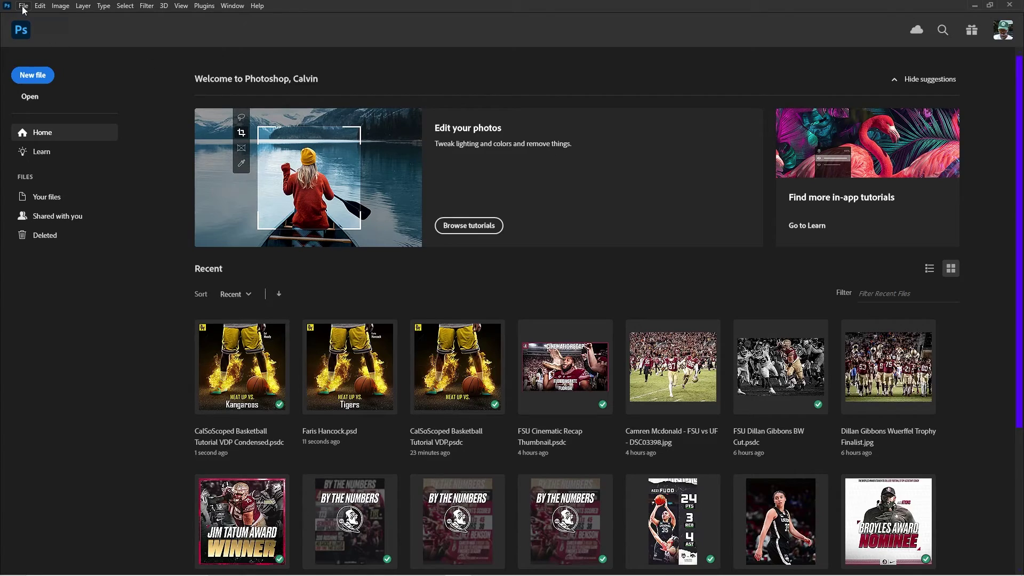
pyautogui.click(24, 6)
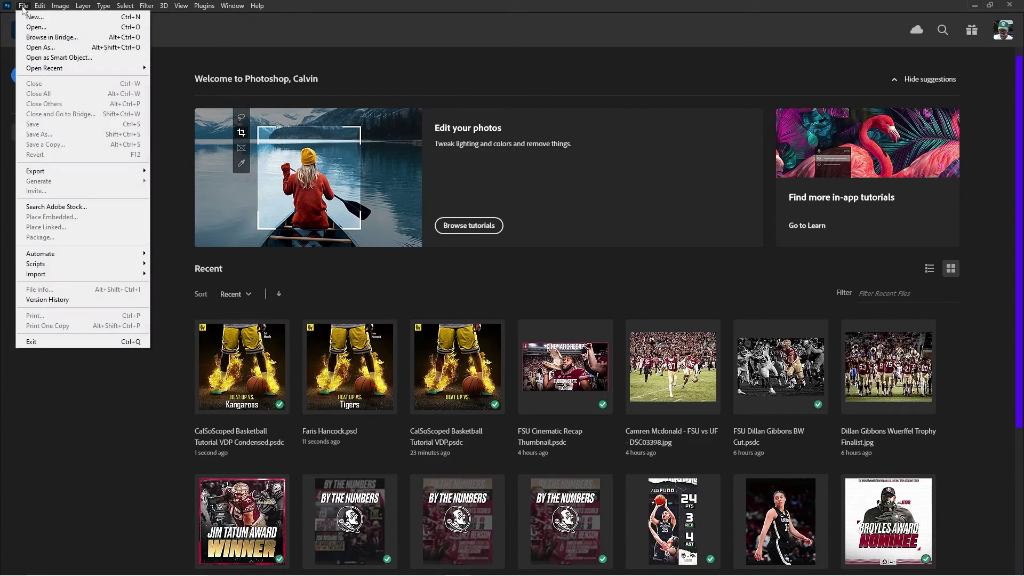
pyautogui.moveTo(88, 263)
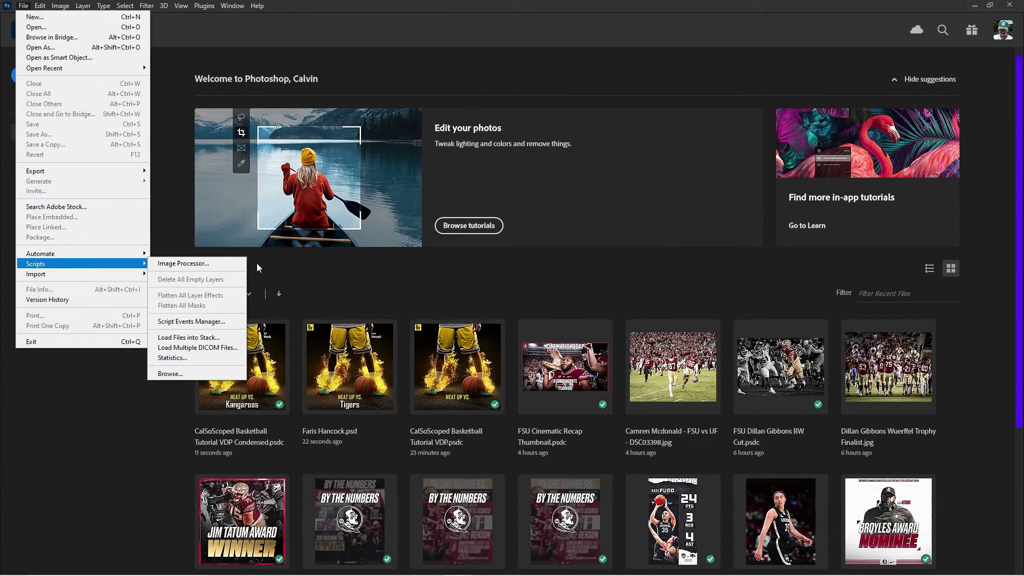
pyautogui.click(212, 269)
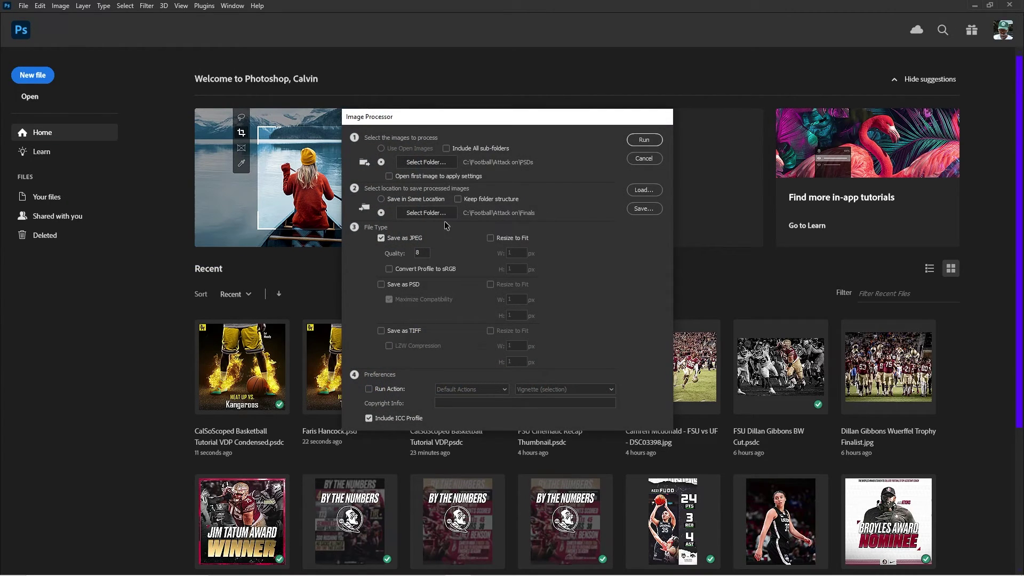
# Set the Image Processor source folder to VDP\PSD
pyautogui.click(411, 162)
pyautogui.scroll(3, 411, 245)
pyautogui.click(379, 284)
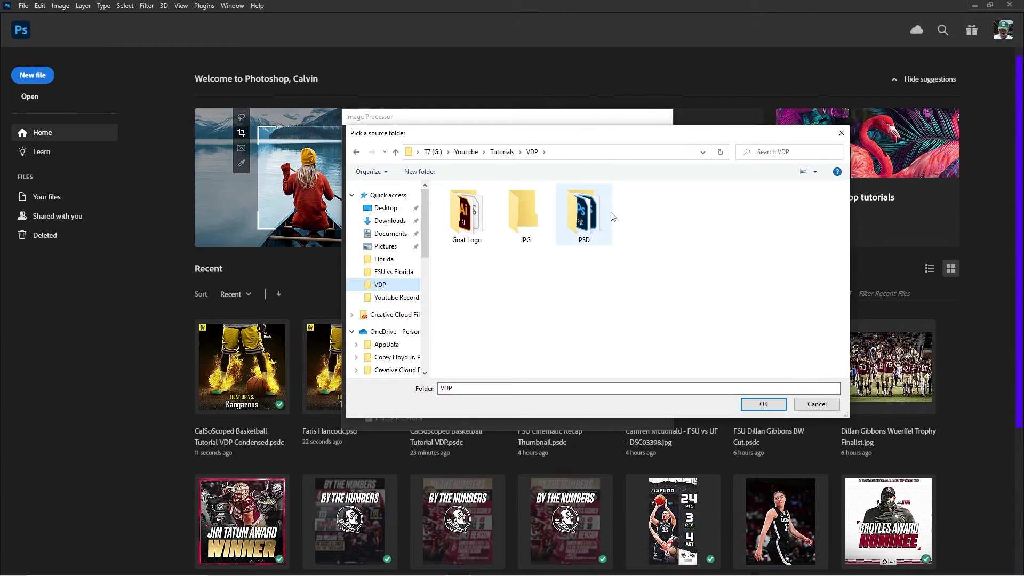
pyautogui.doubleClick(584, 206)
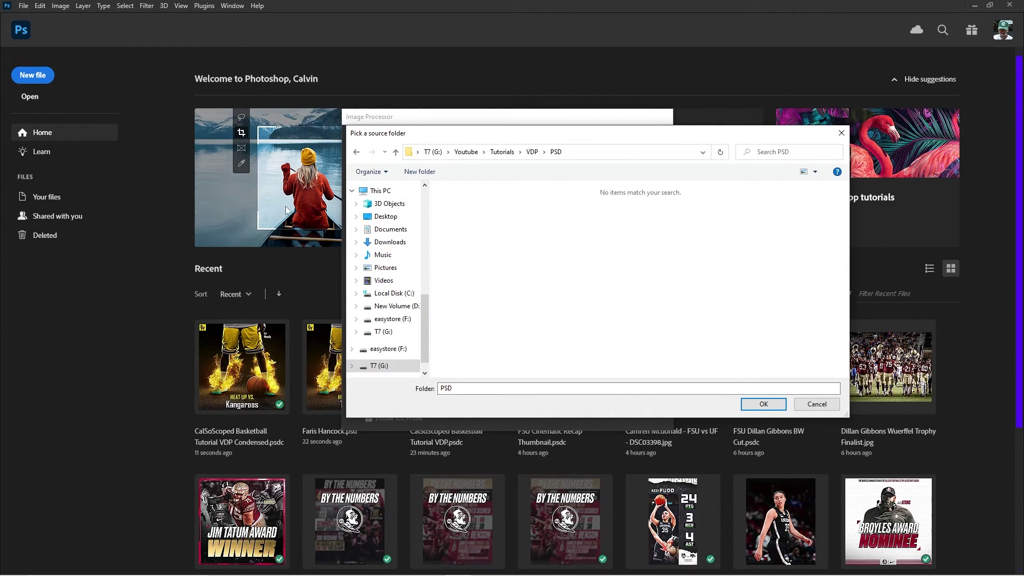
pyautogui.click(753, 405)
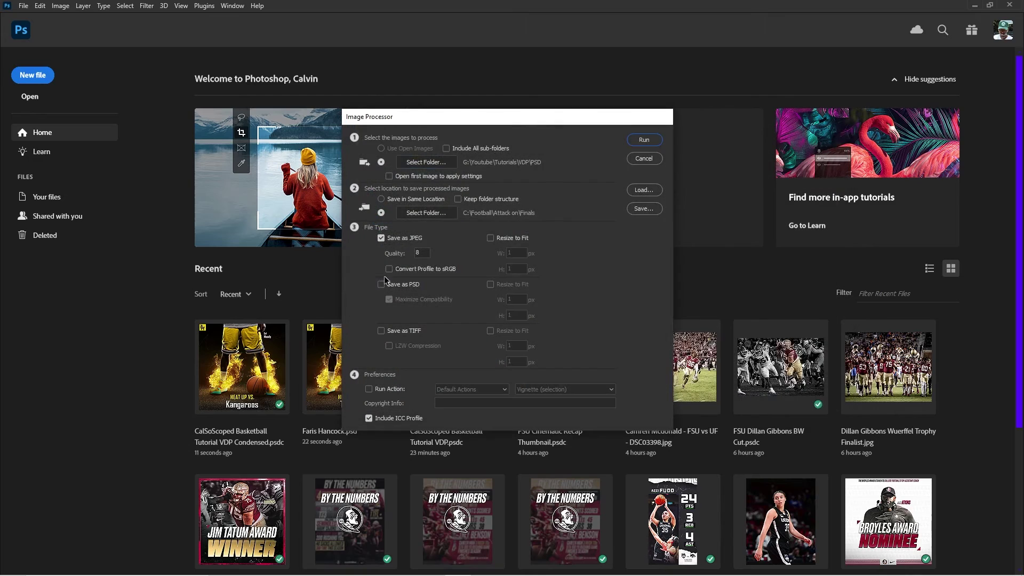
# Set the destination to VDP\JPG and run the conversion to quality-8 JPEGs
pyautogui.click(411, 215)
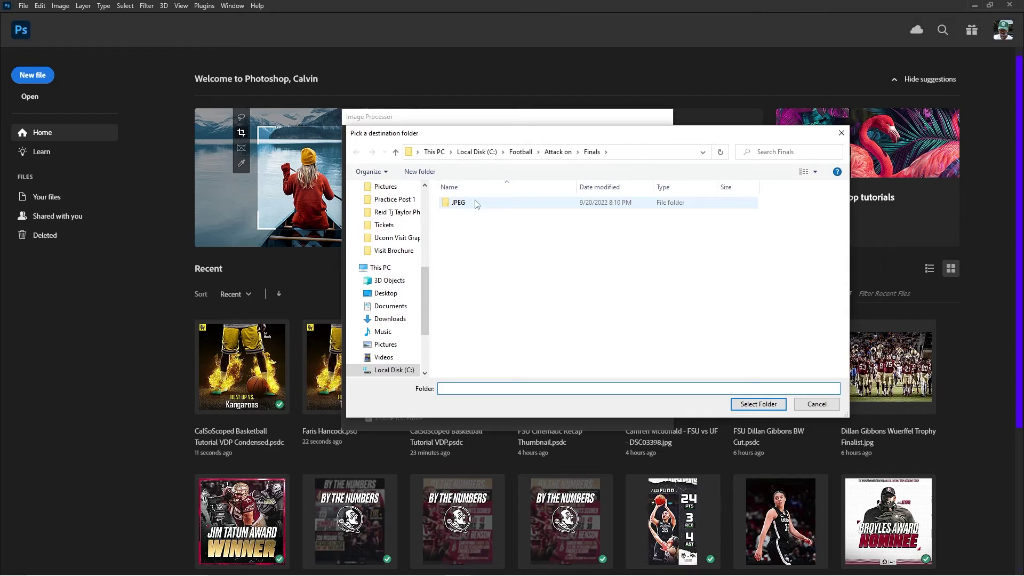
pyautogui.scroll(10, 406, 214)
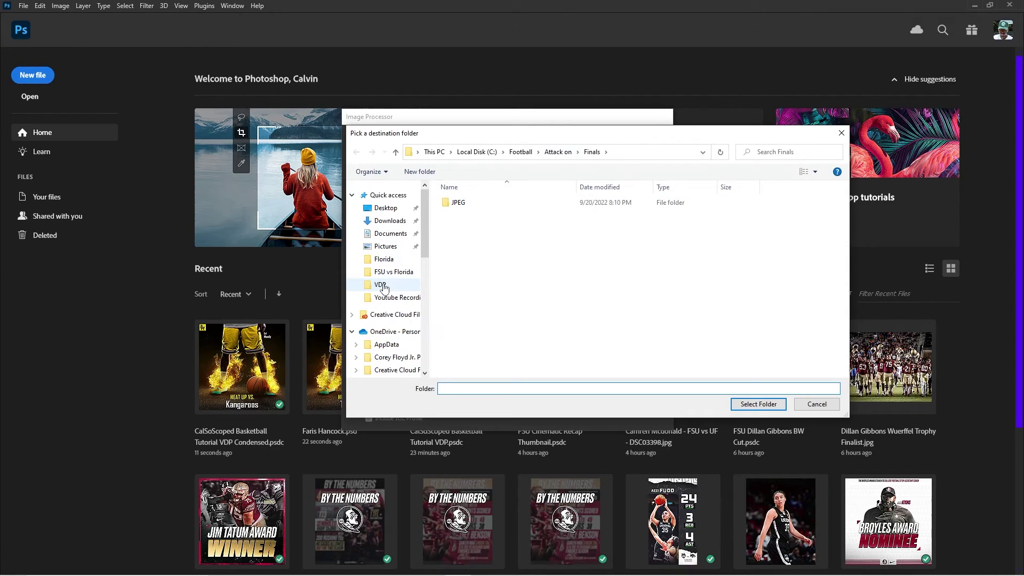
pyautogui.click(382, 285)
pyautogui.click(516, 221)
pyautogui.doubleClick(517, 210)
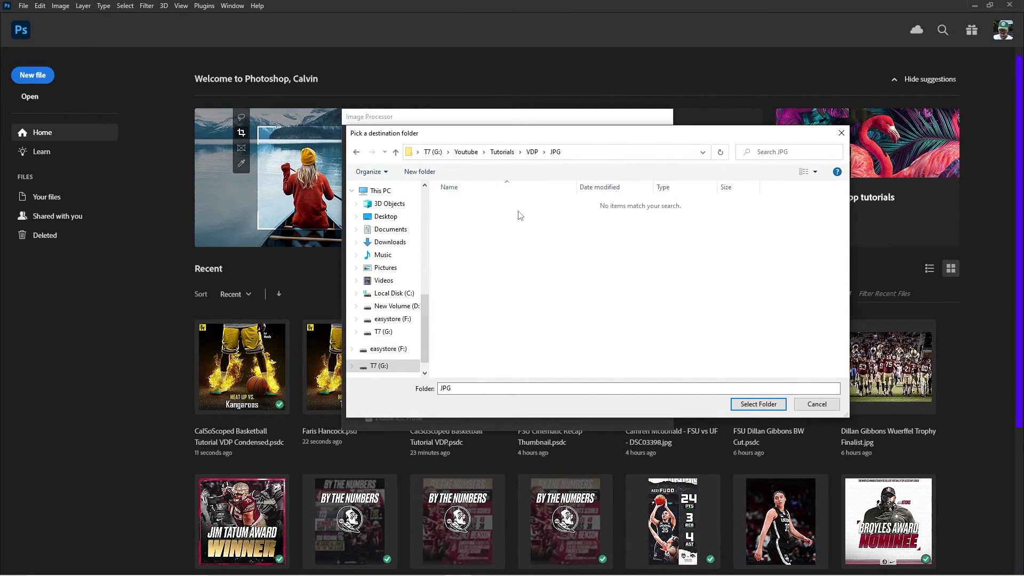
pyautogui.click(758, 404)
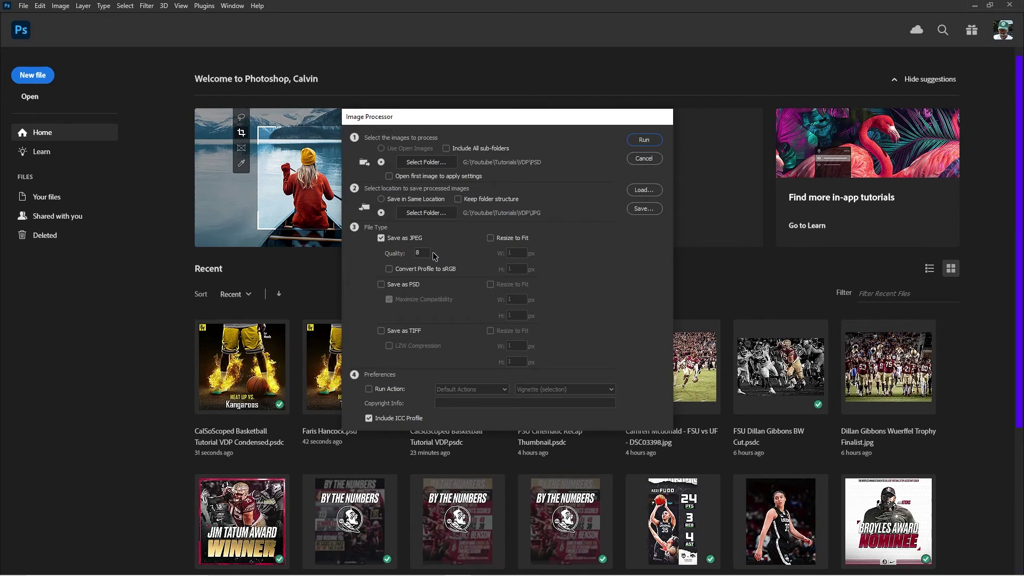
pyautogui.click(643, 139)
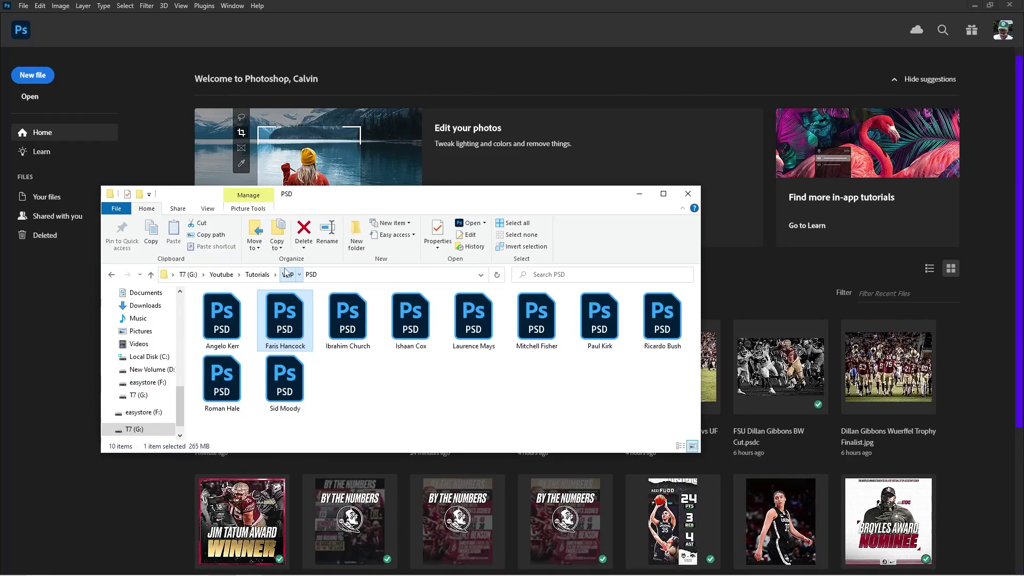
pyautogui.click(287, 273)
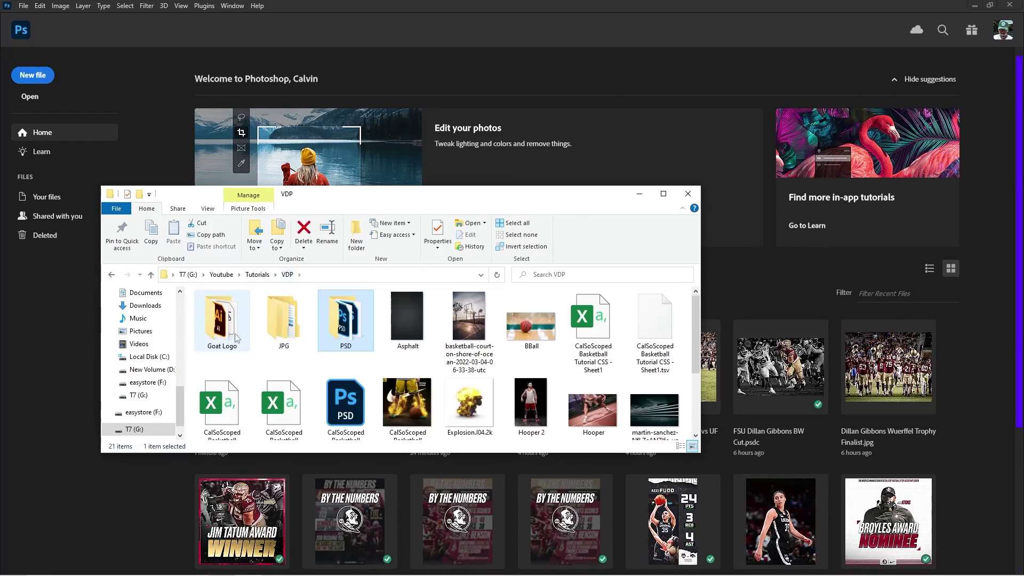
pyautogui.doubleClick(283, 312)
pyautogui.doubleClick(239, 306)
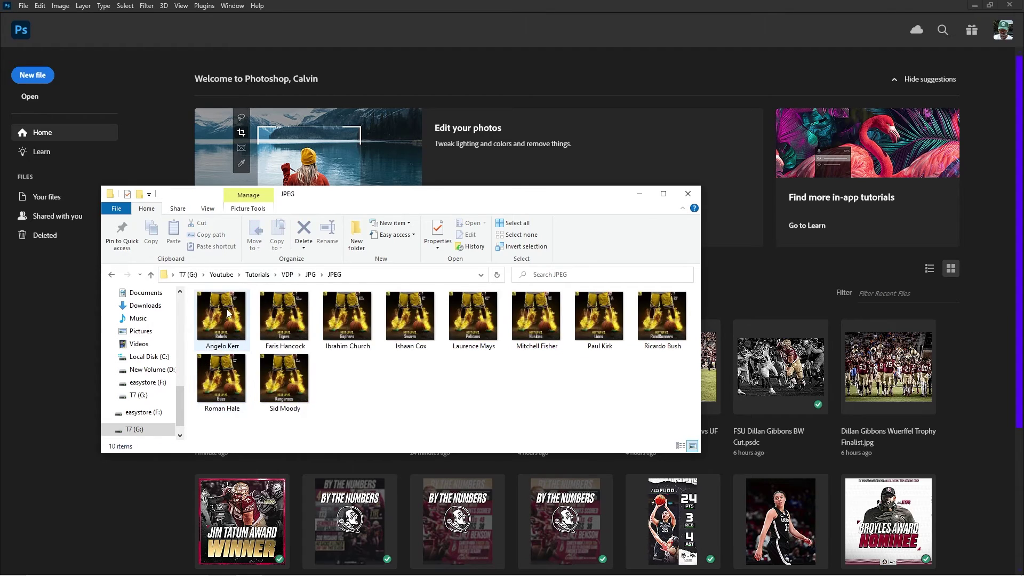
pyautogui.doubleClick(235, 310)
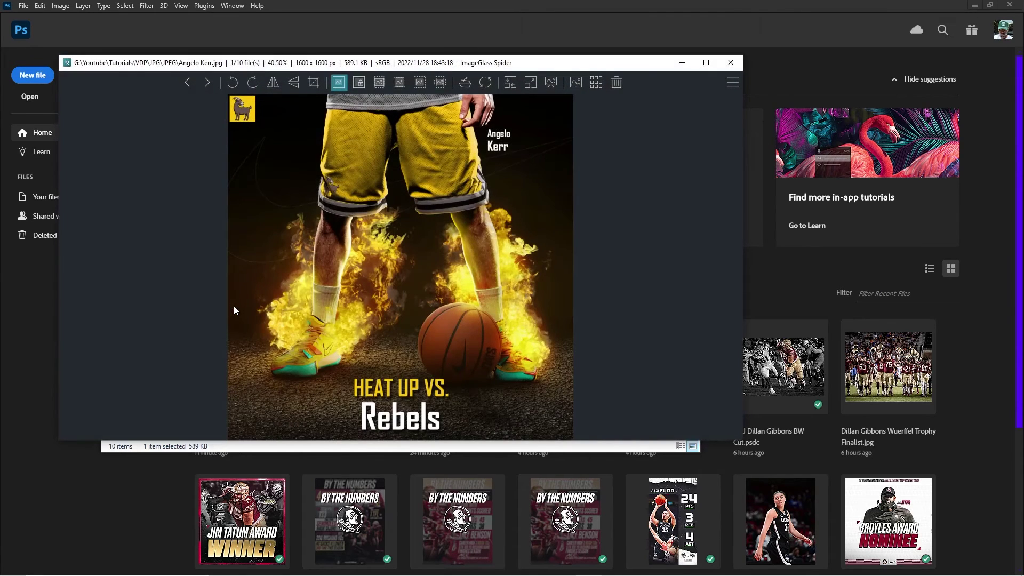
# Maximize the viewer and flip through the next player graphics
pyautogui.click(709, 64)
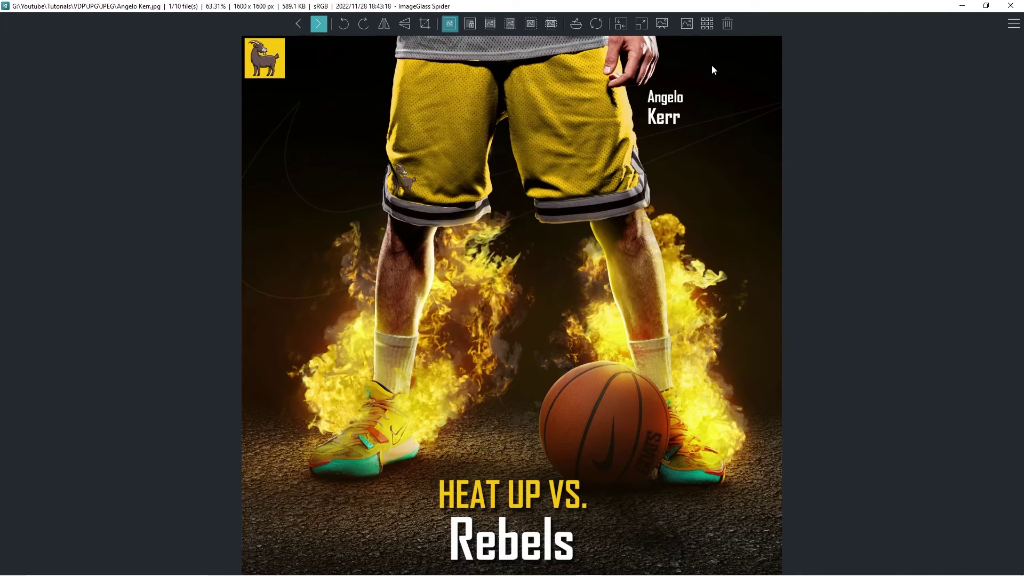
pyautogui.press('Right')
pyautogui.press('Right')
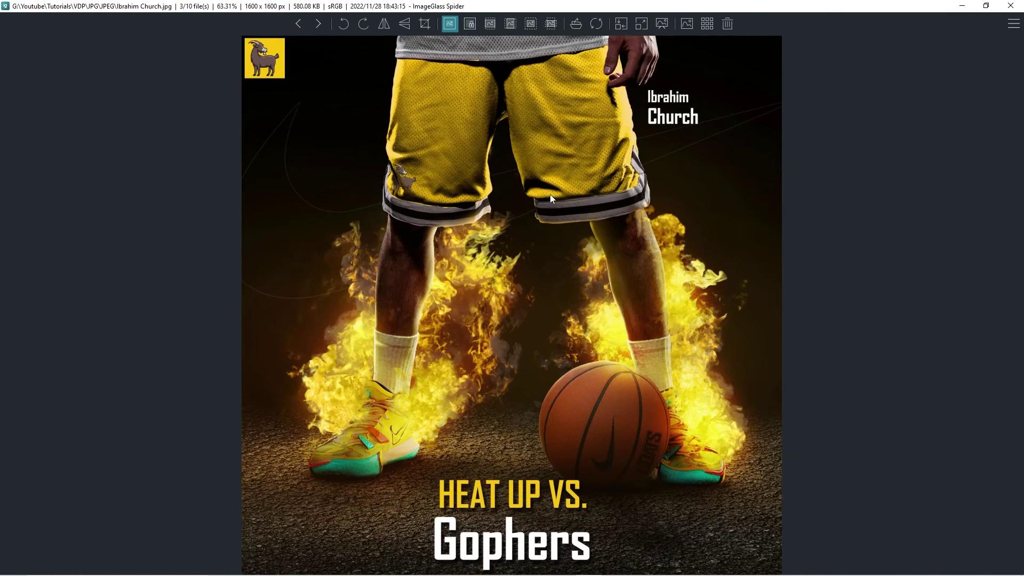
pyautogui.press('Right')
pyautogui.press('Right')
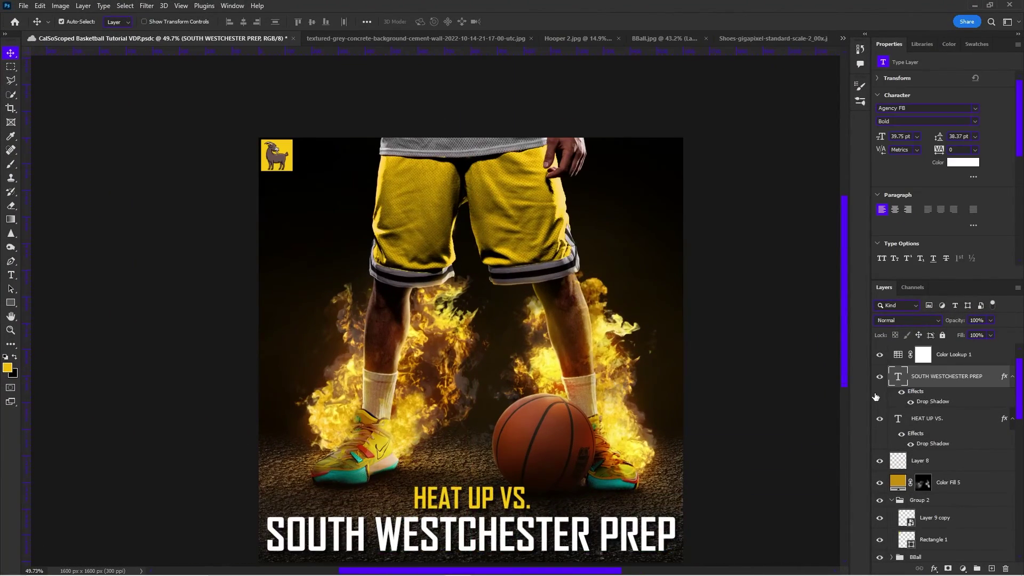
# Hide the SOUTH WESTCHESTER PREP team-name text and try a Hue/Saturation adjustment
pyautogui.click(880, 376)
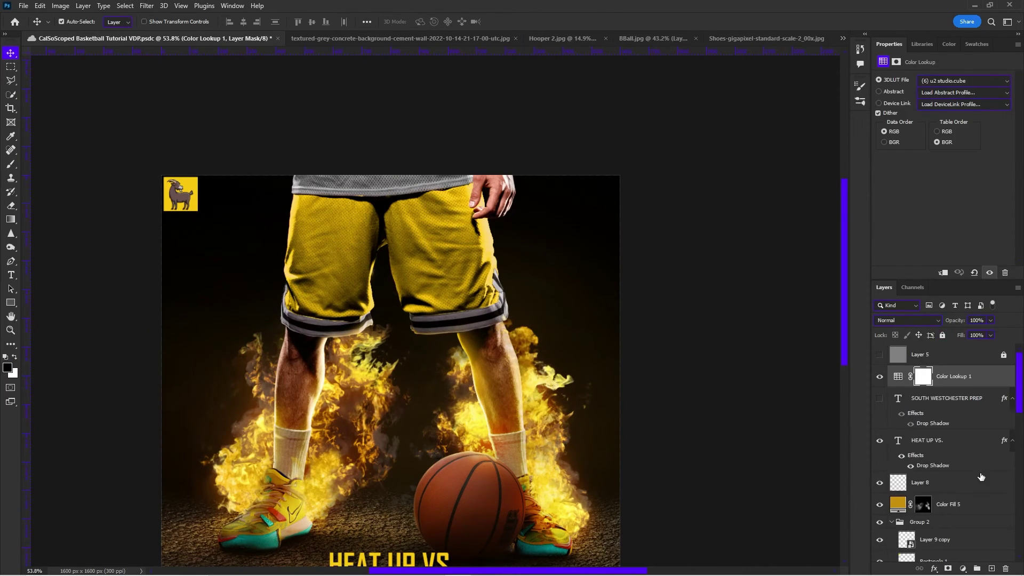
pyautogui.hotkey('ctrl', 'u')
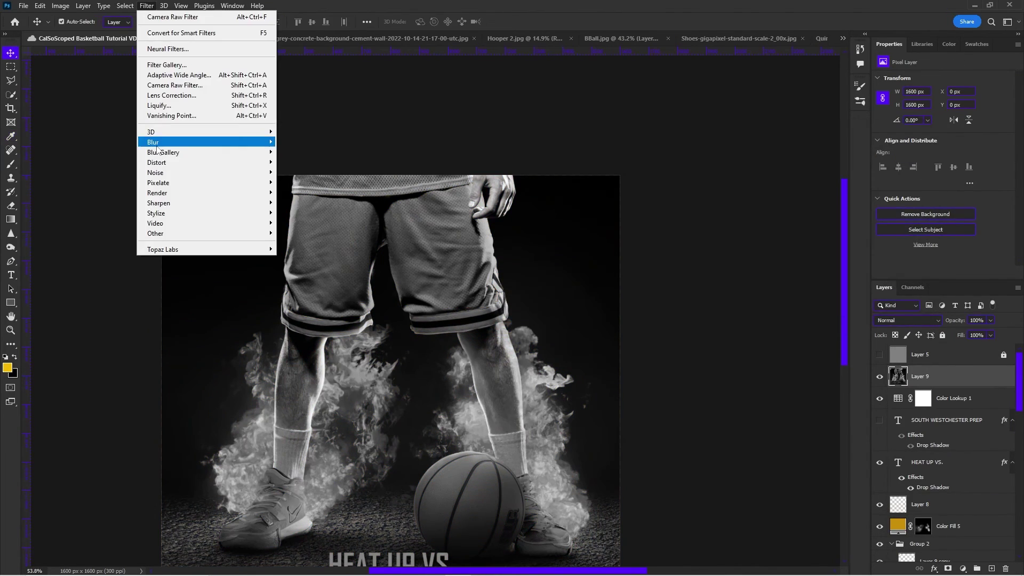
pyautogui.press('Escape')
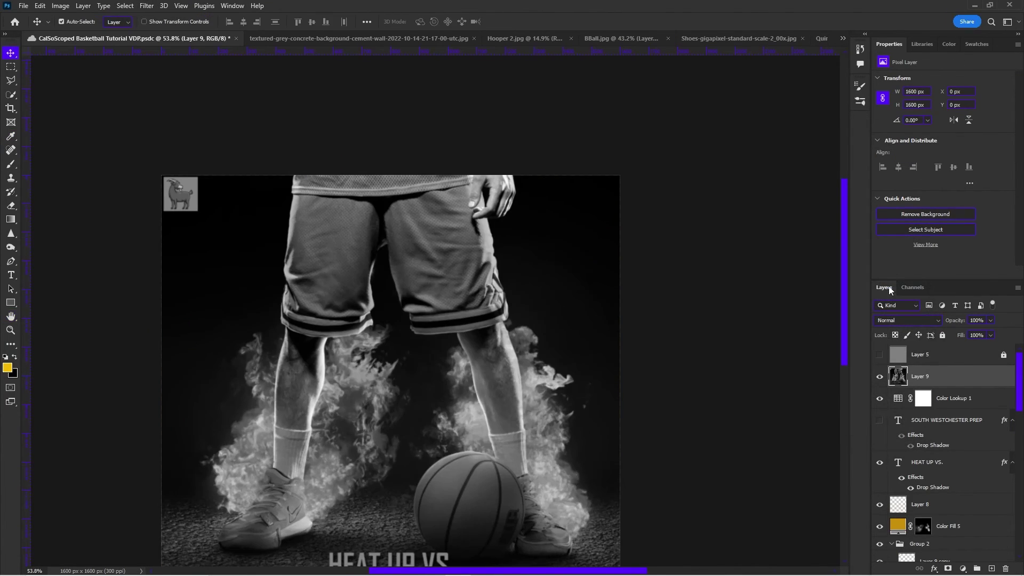
pyautogui.click(20, 6)
pyautogui.click(64, 140)
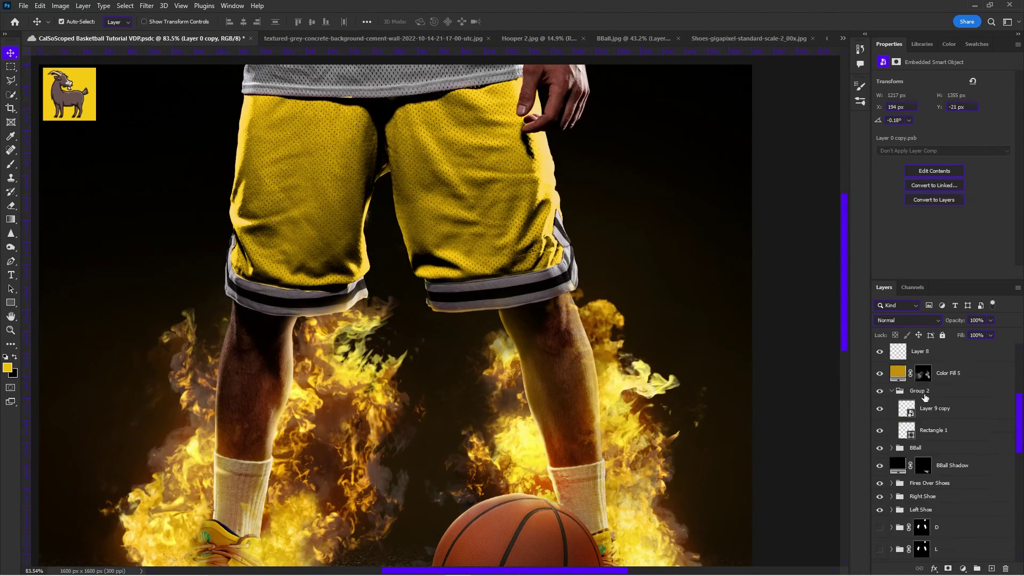
# Rename Layer 8 to 'Glowy Fire' and blend the goat logo into the shorts with Blend If
pyautogui.doubleClick(920, 483)
pyautogui.write('Glowy Fire')
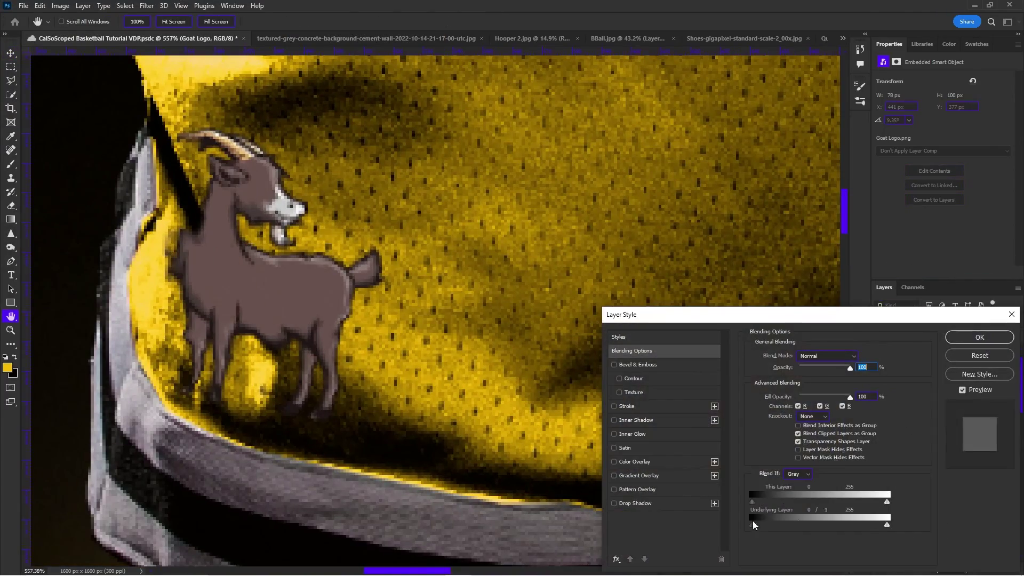
pyautogui.moveTo(753, 520); pyautogui.dragTo(783, 526)
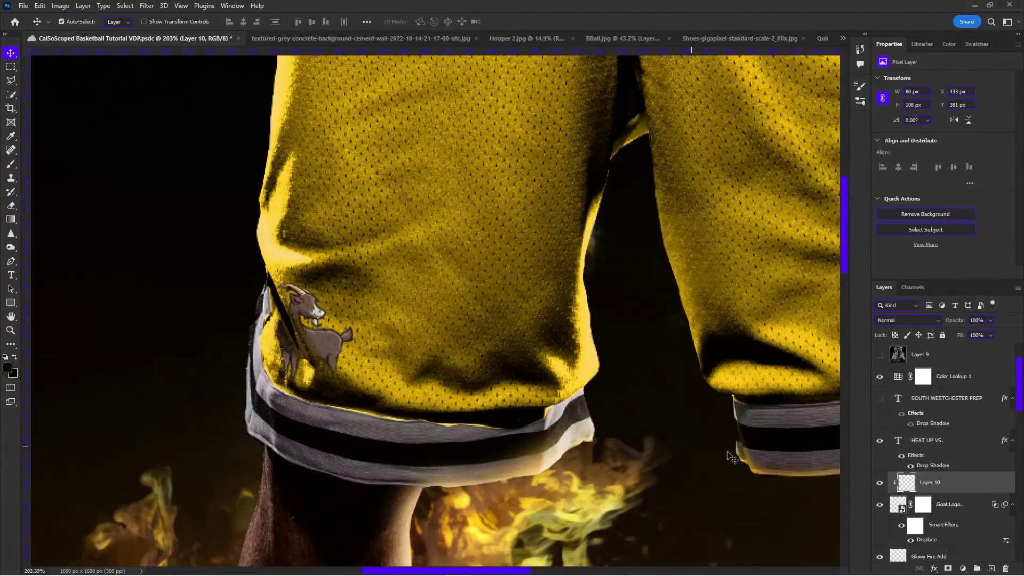
# Apply the Filter > Noise > Add Noise filter to the goat logo
pyautogui.click(146, 6)
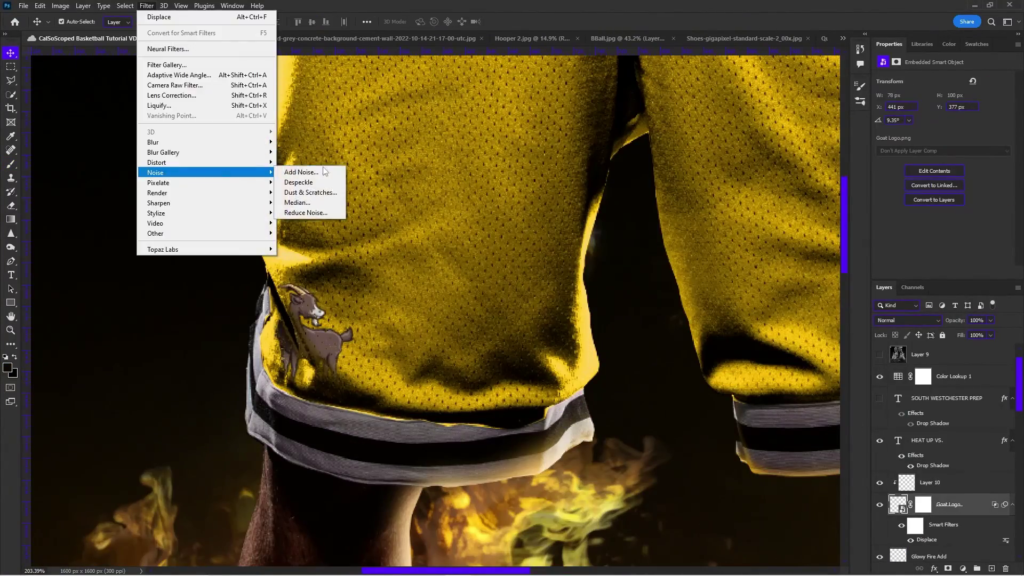
pyautogui.click(297, 167)
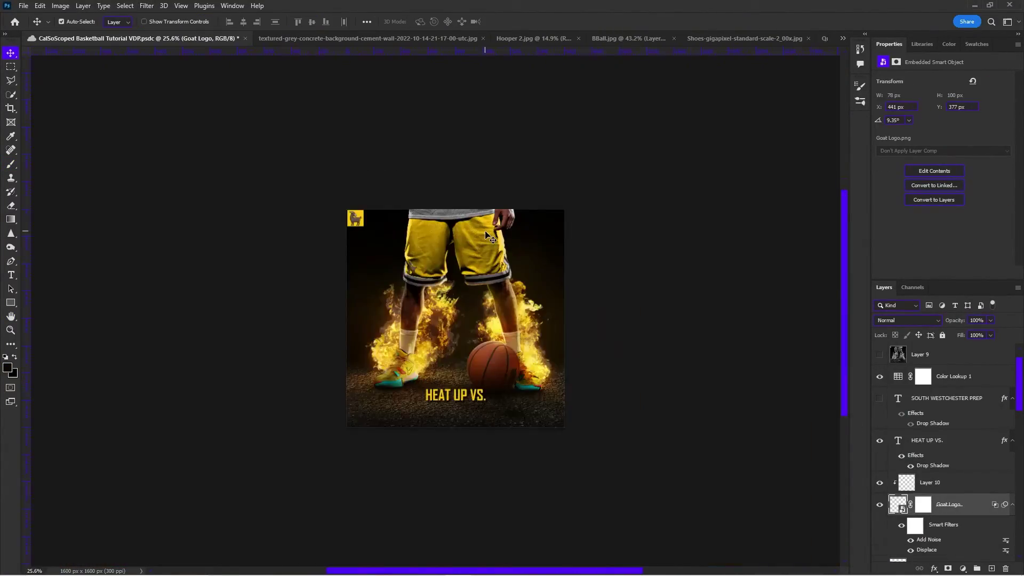
pyautogui.scroll(8, 491, 238)
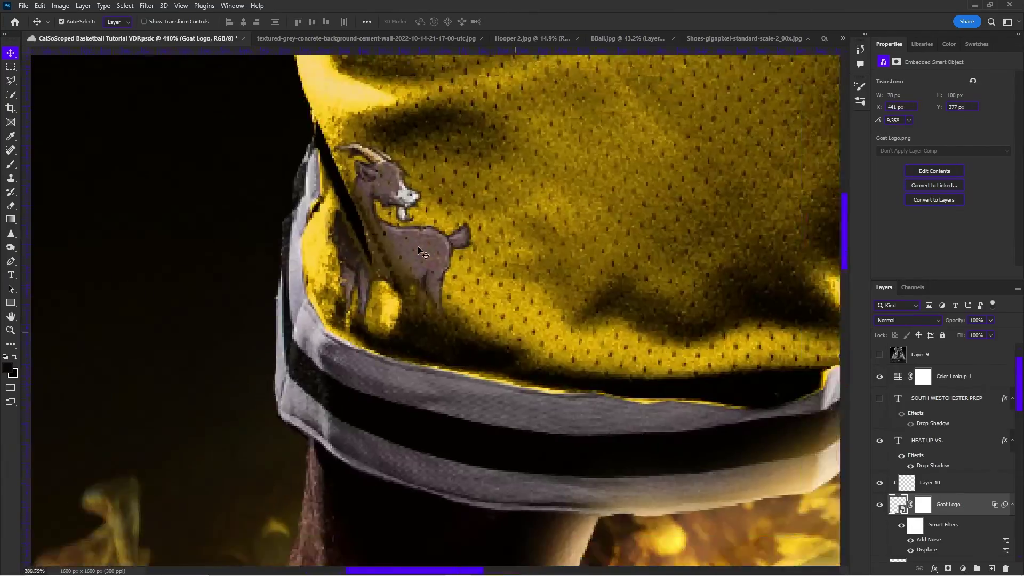
pyautogui.scroll(-6, 502, 262)
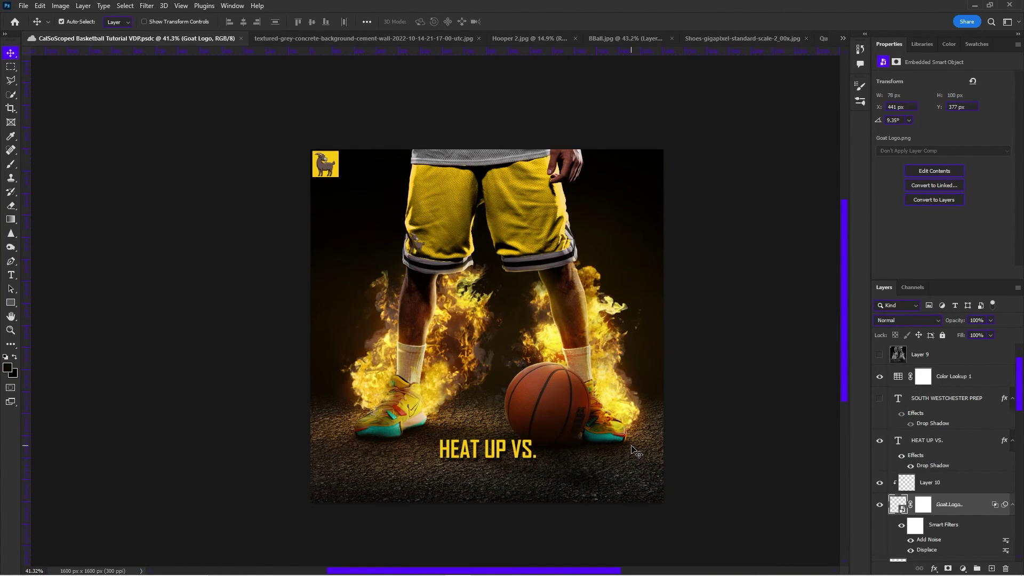